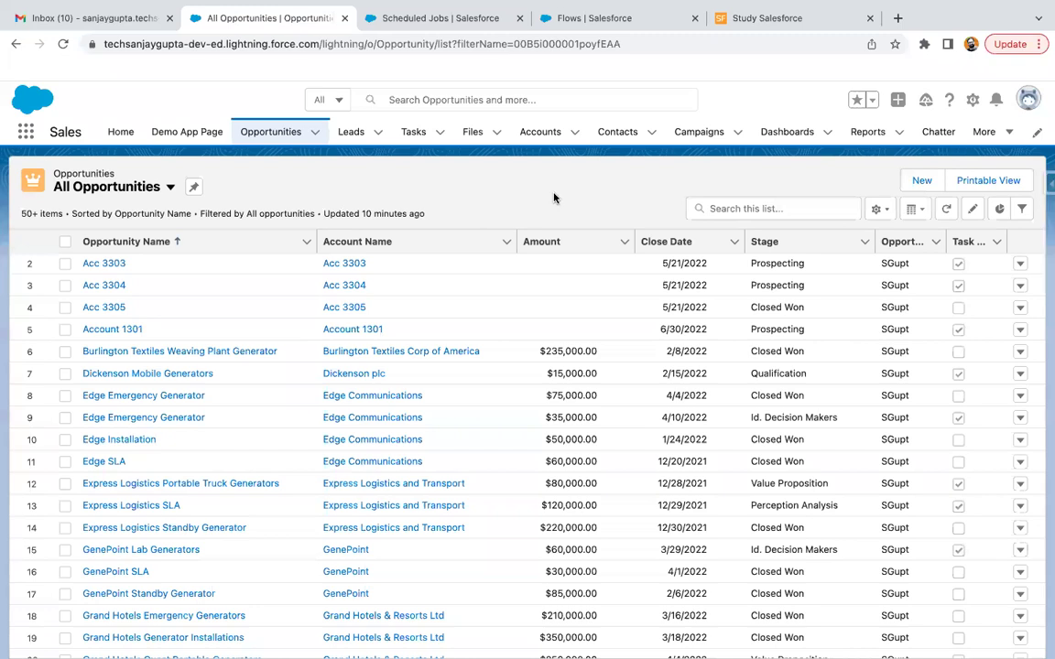
Create a new Schedule-Triggered Flow from the Flows setup page.
click(577, 23)
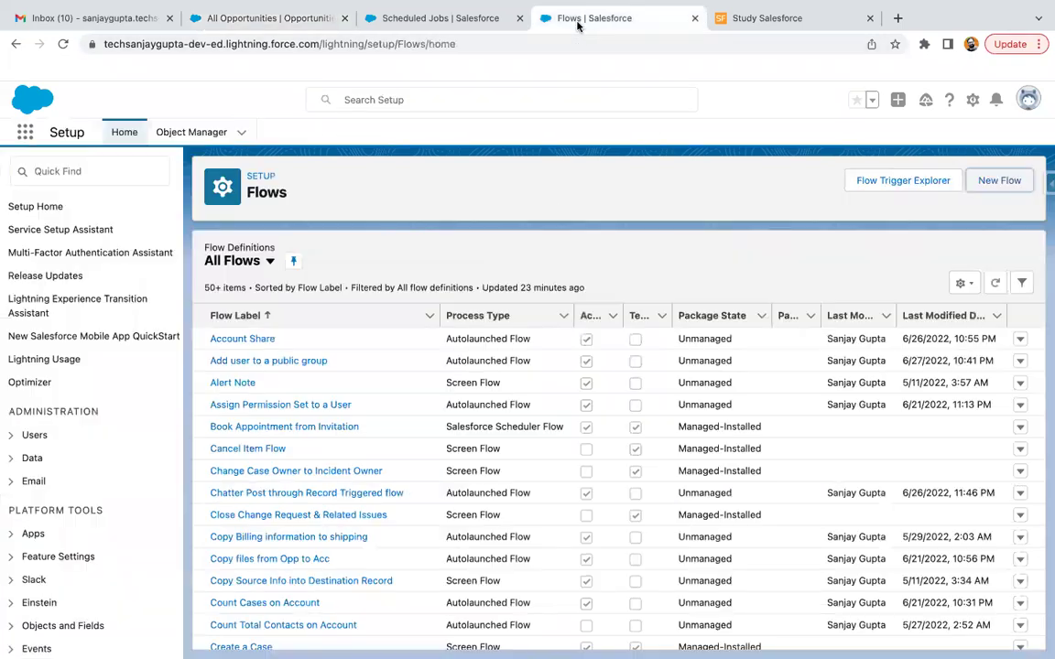
click(978, 182)
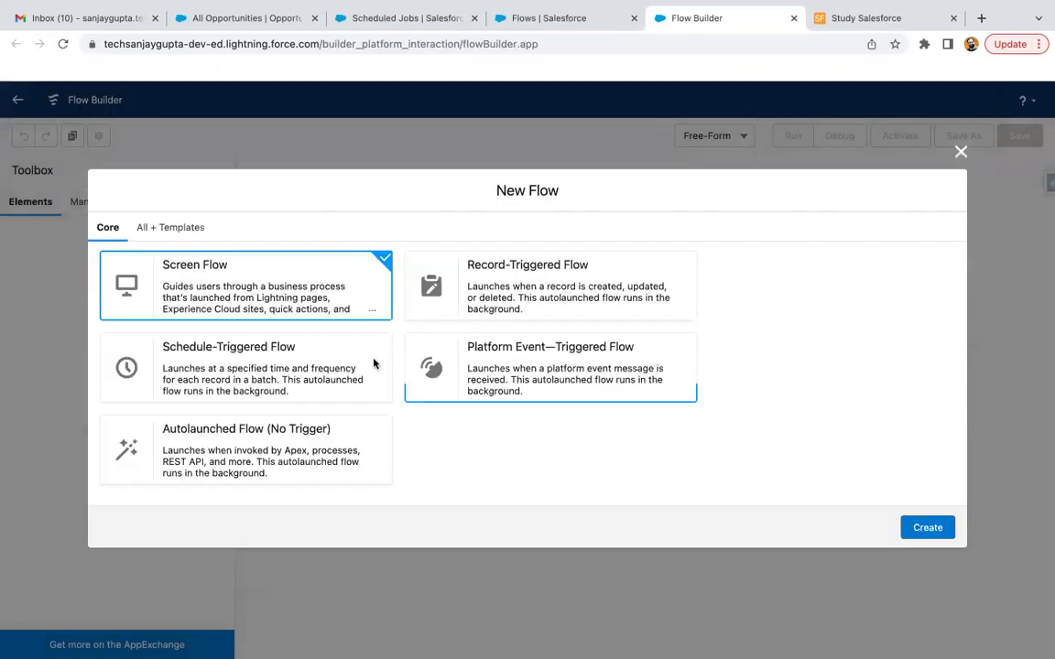
click(263, 374)
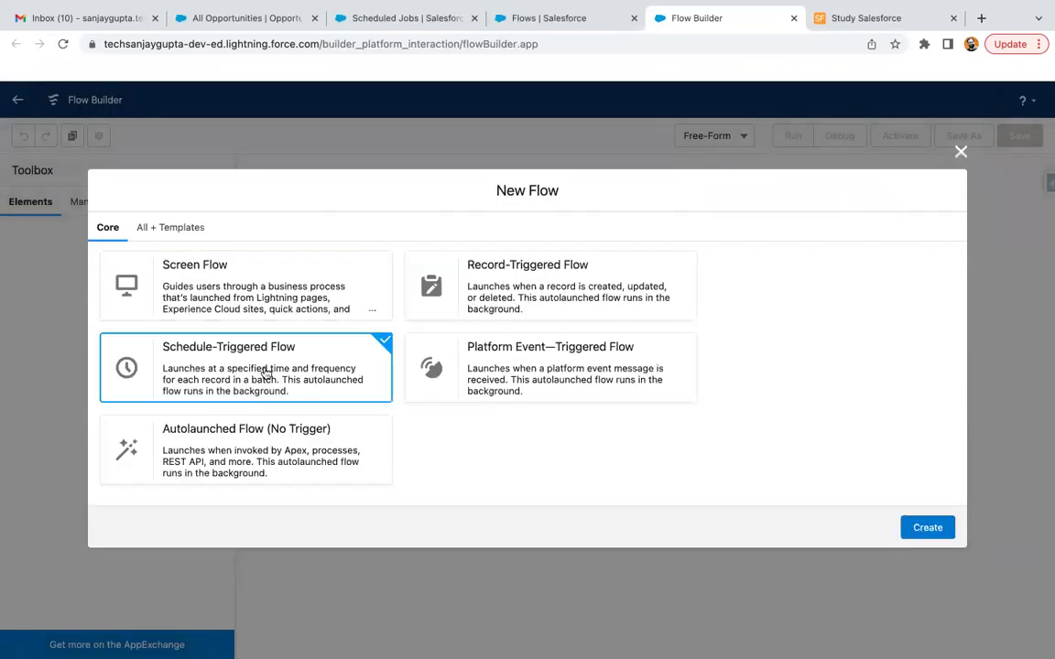
click(932, 528)
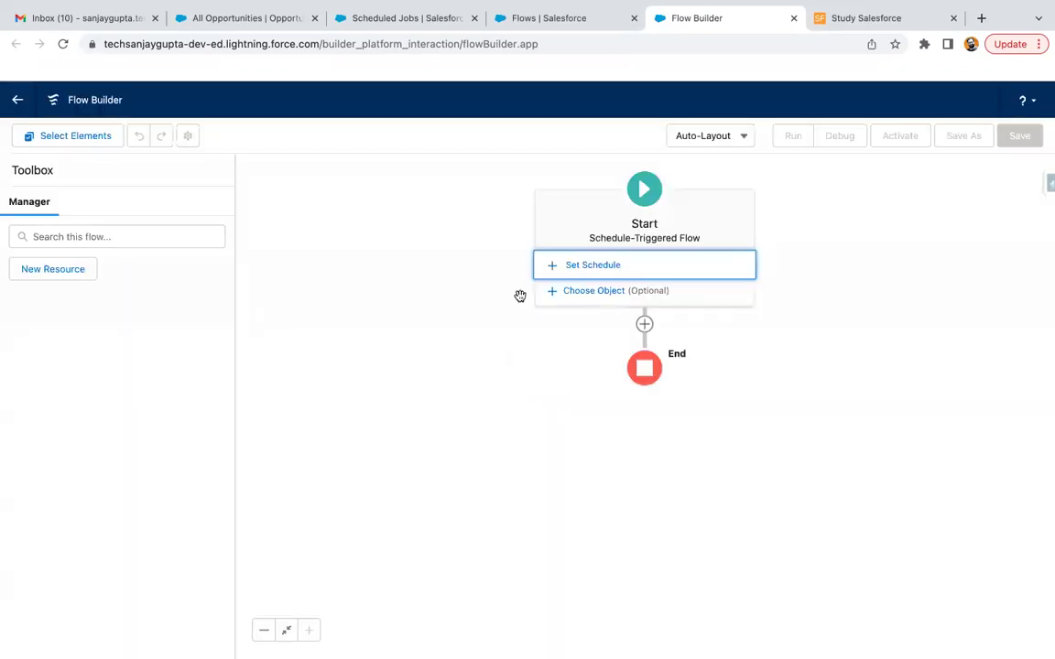
click(589, 267)
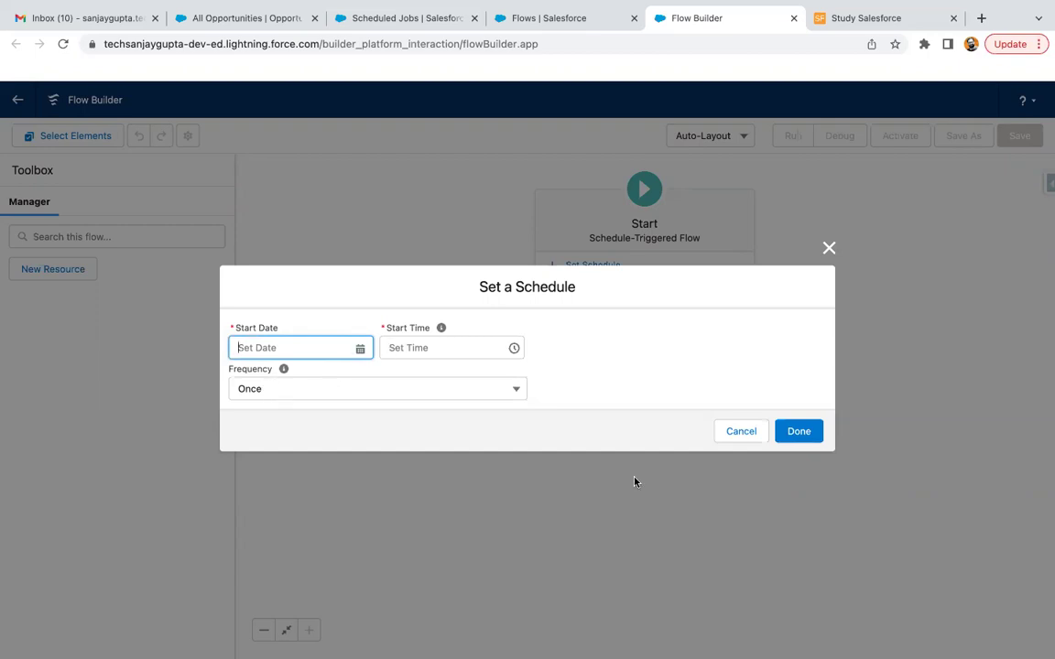
click(748, 434)
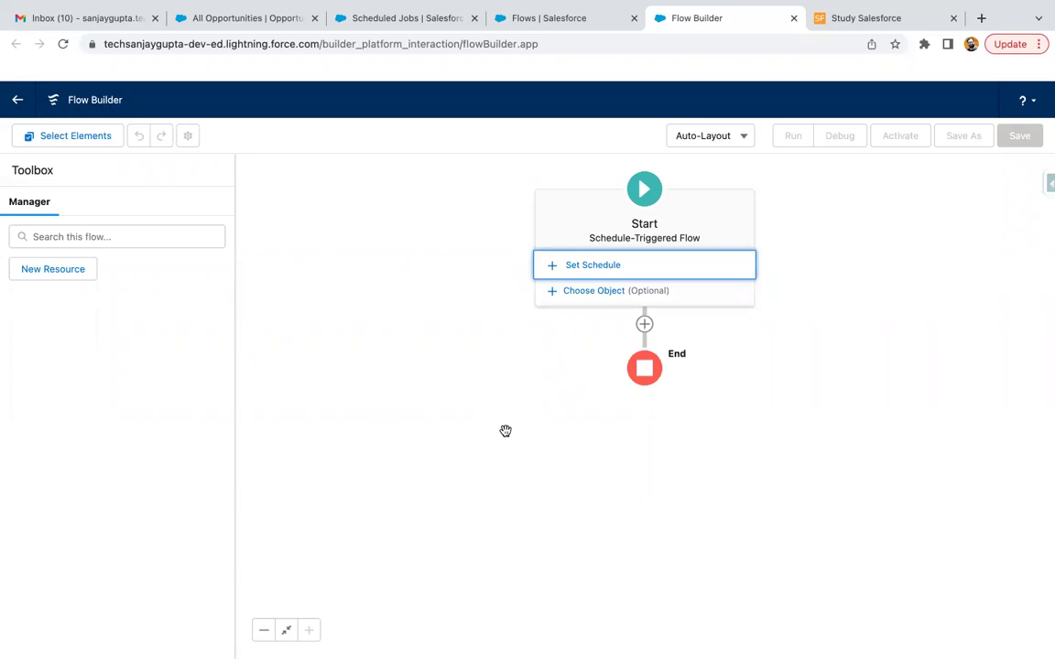
click(644, 325)
scroll(609, 414, down, 2)
scroll(609, 415, down, 4)
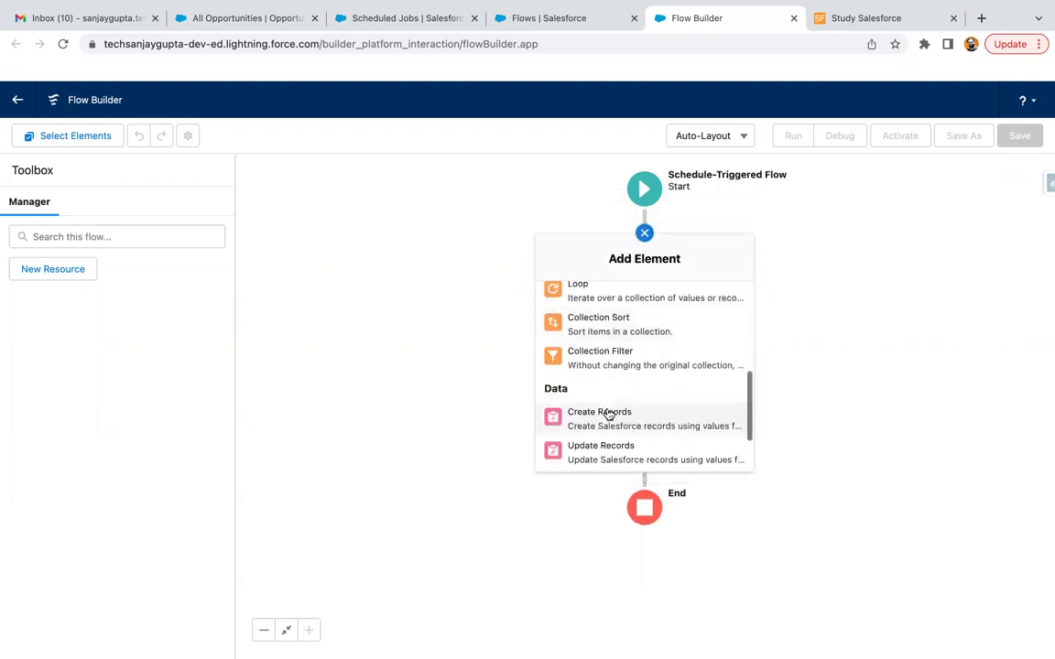
scroll(609, 415, down, 1)
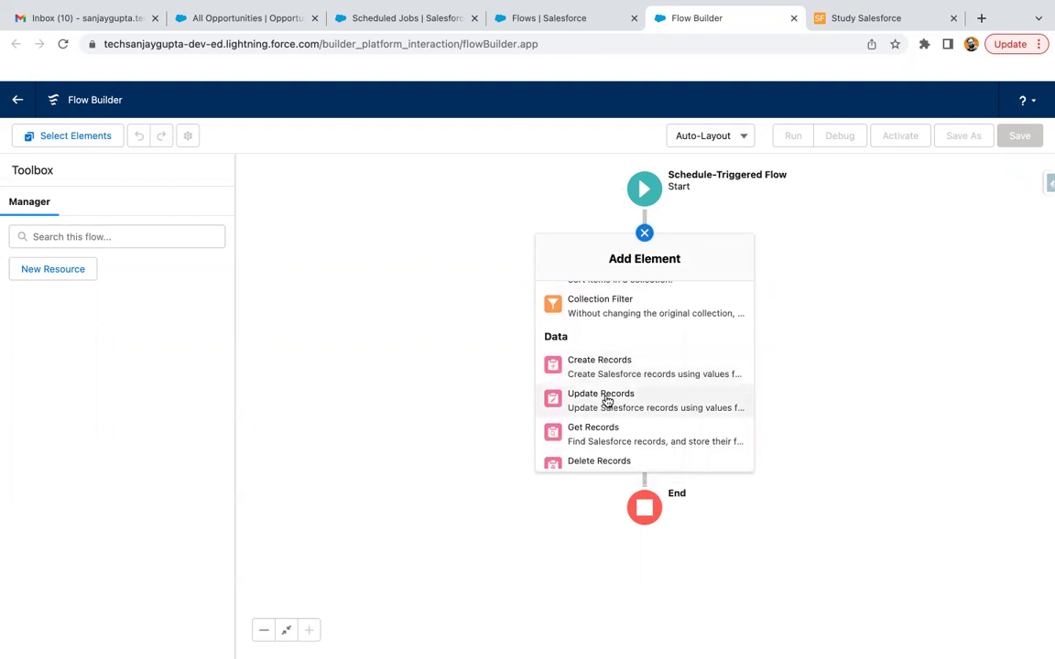
click(604, 395)
text(U)
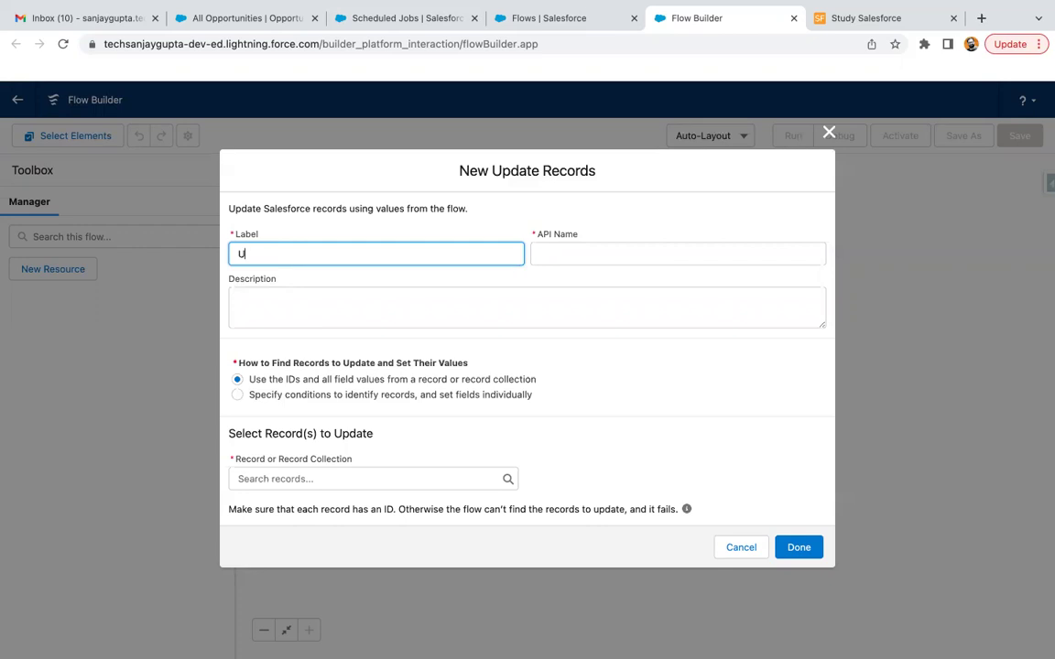
text(Pdatete)
click(323, 396)
text(contact)
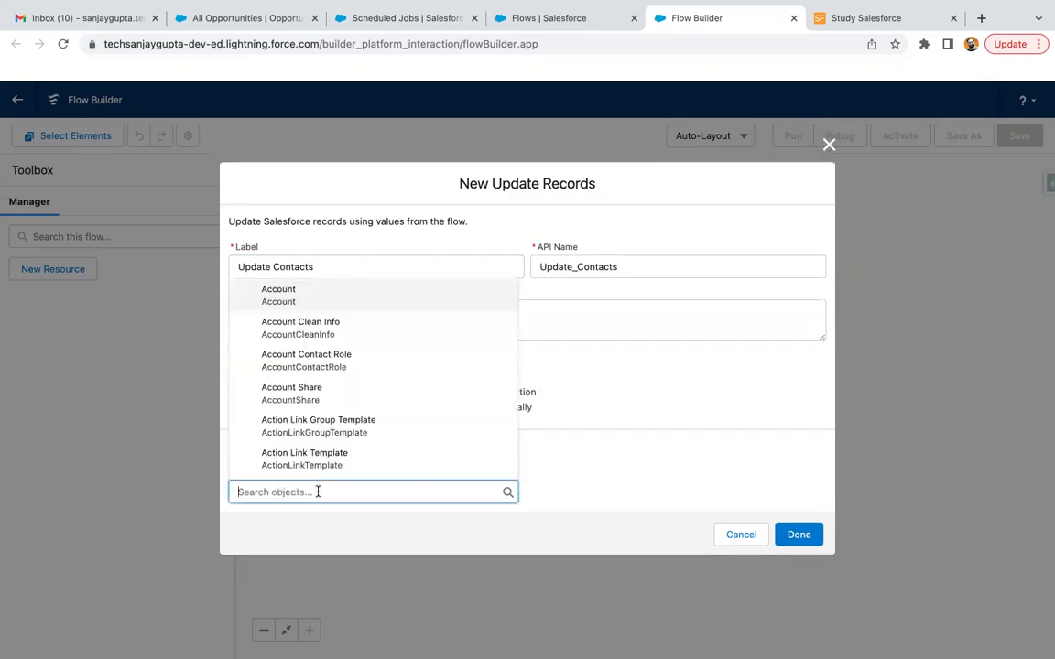
click(366, 371)
scroll(396, 370, down, 3)
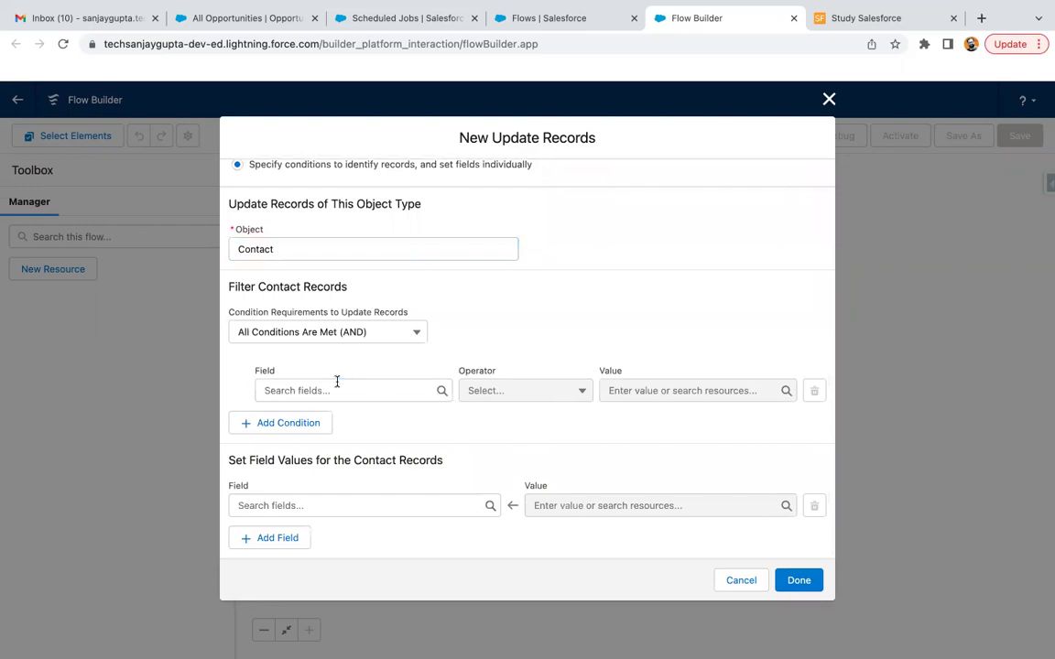
click(337, 388)
text(acc)
click(340, 417)
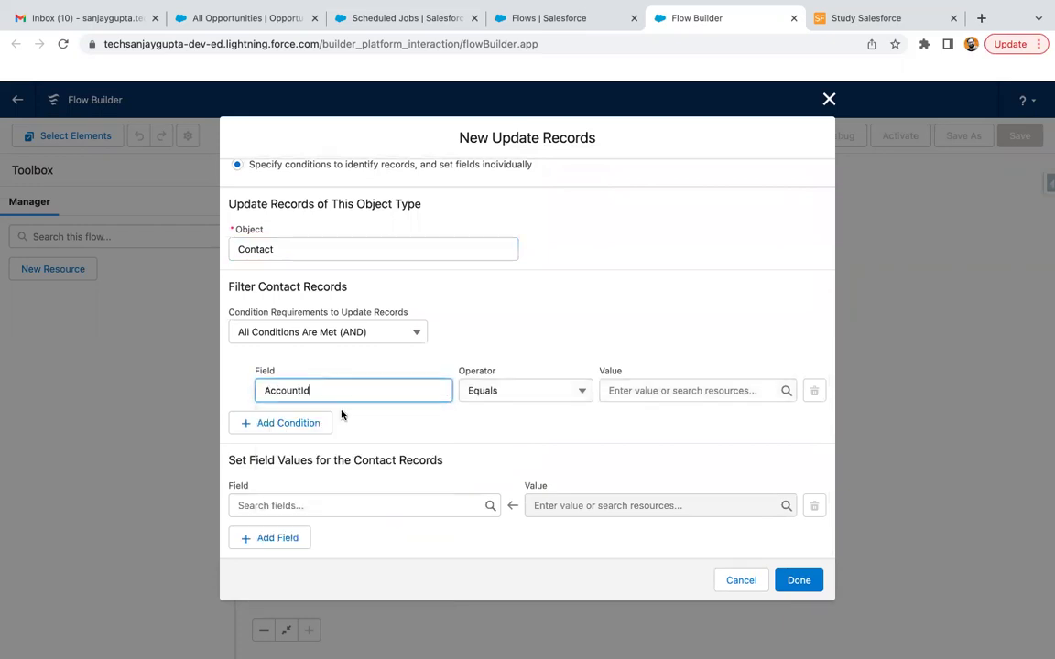
click(622, 391)
text(re)
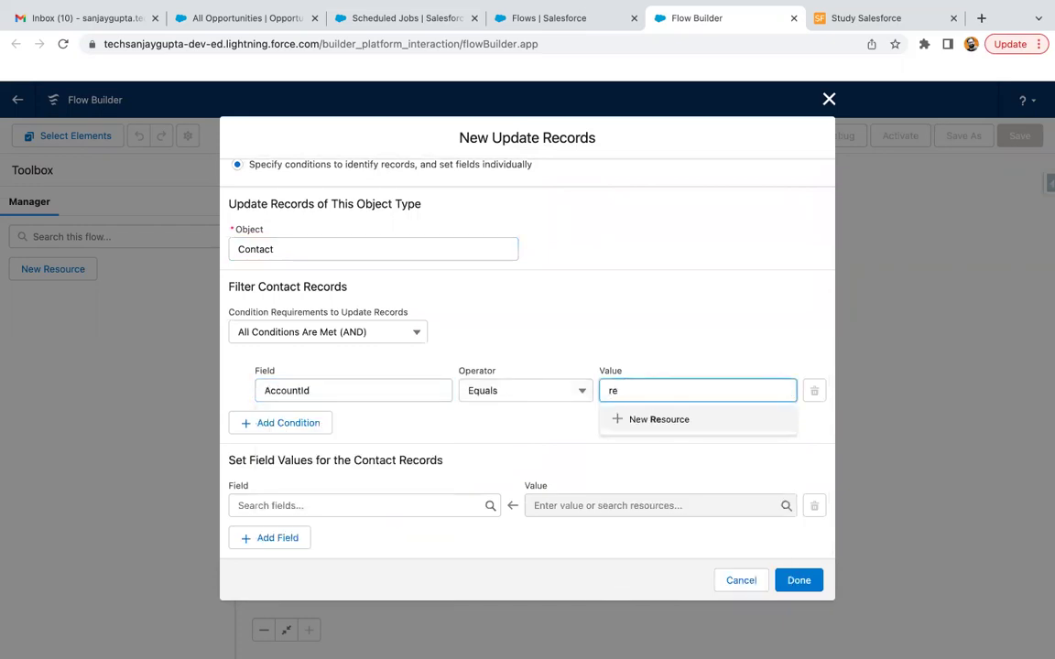
key(BackSpace)
key(BackSpace)
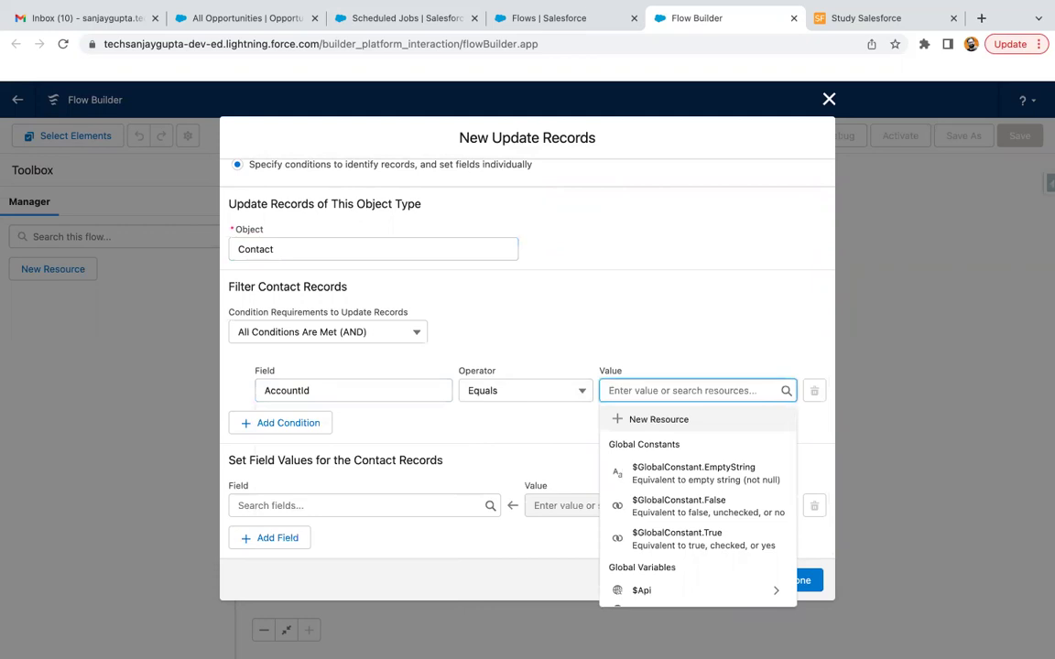
text($re)
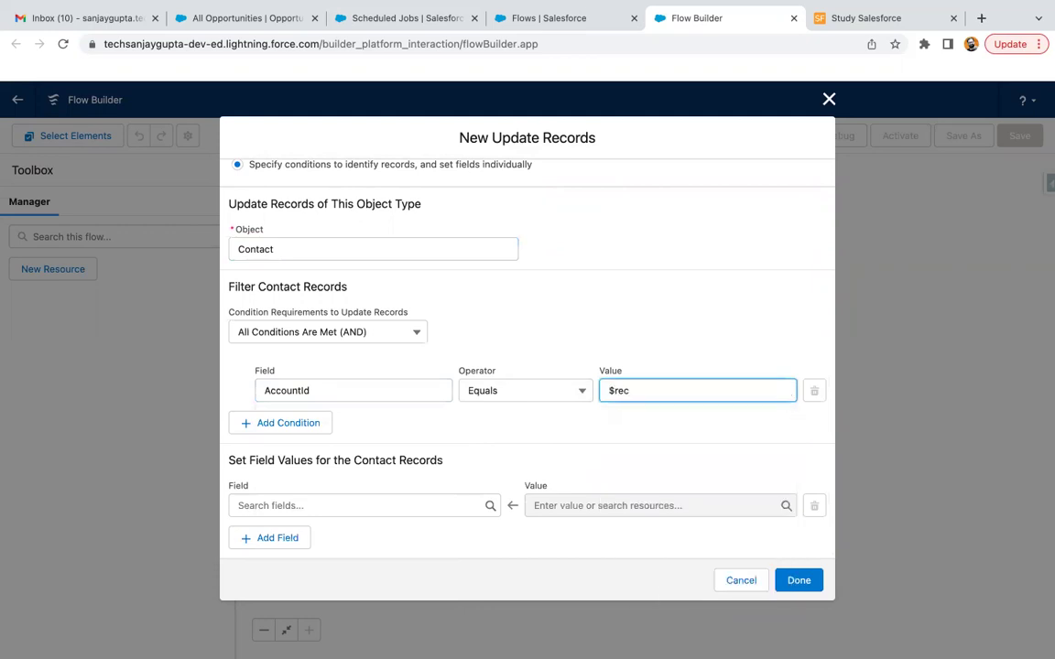
text(c)
key(BackSpace)
key(BackSpace)
key(BackSpace)
key(BackSpace)
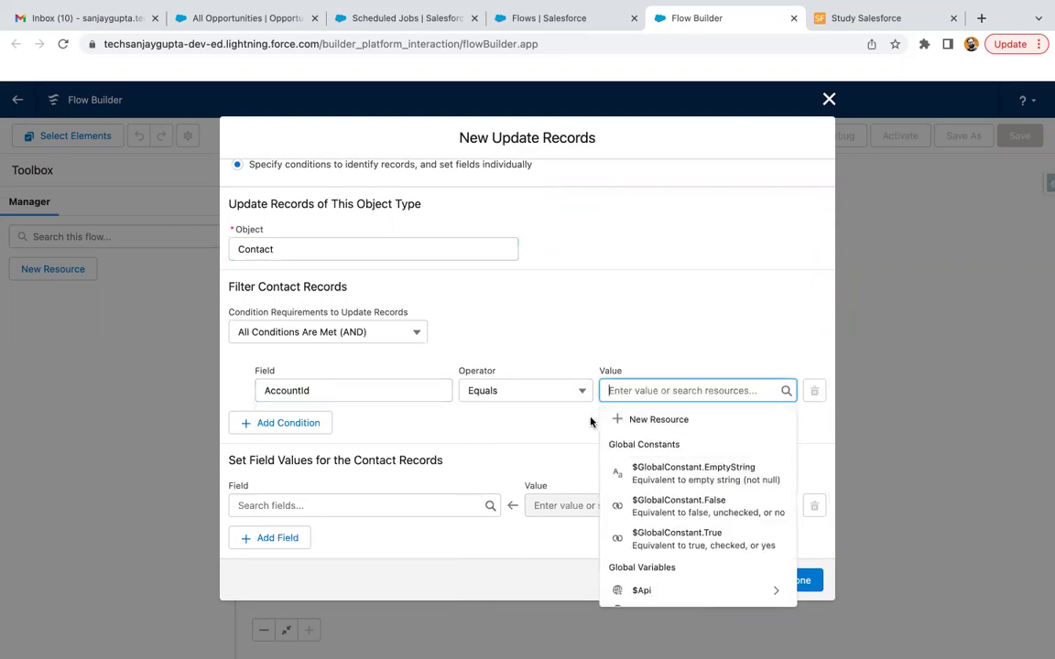
click(544, 419)
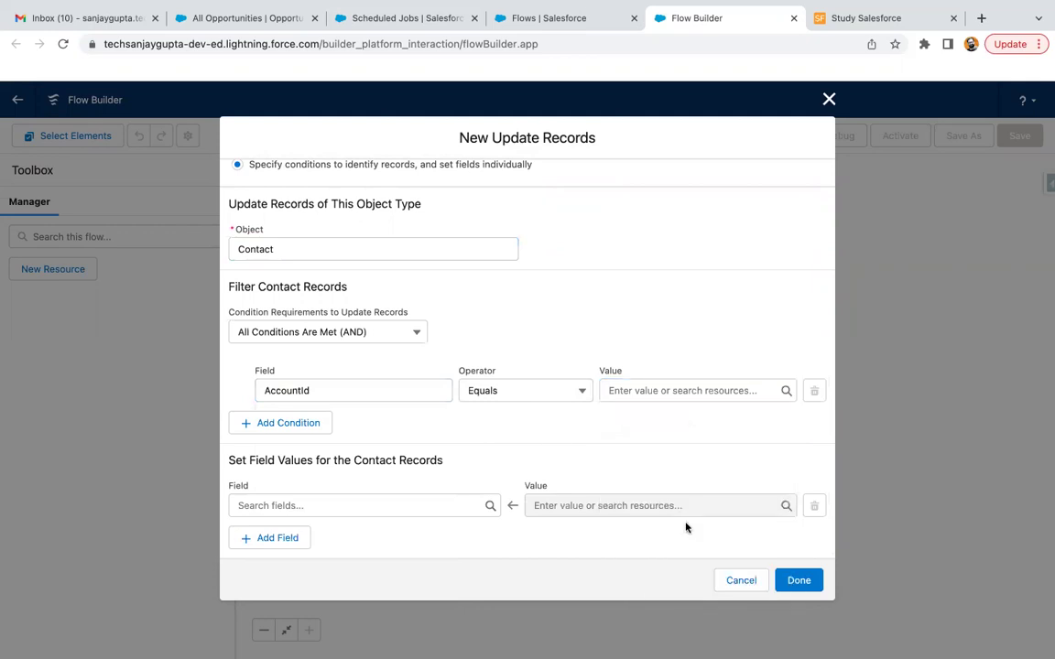
click(743, 582)
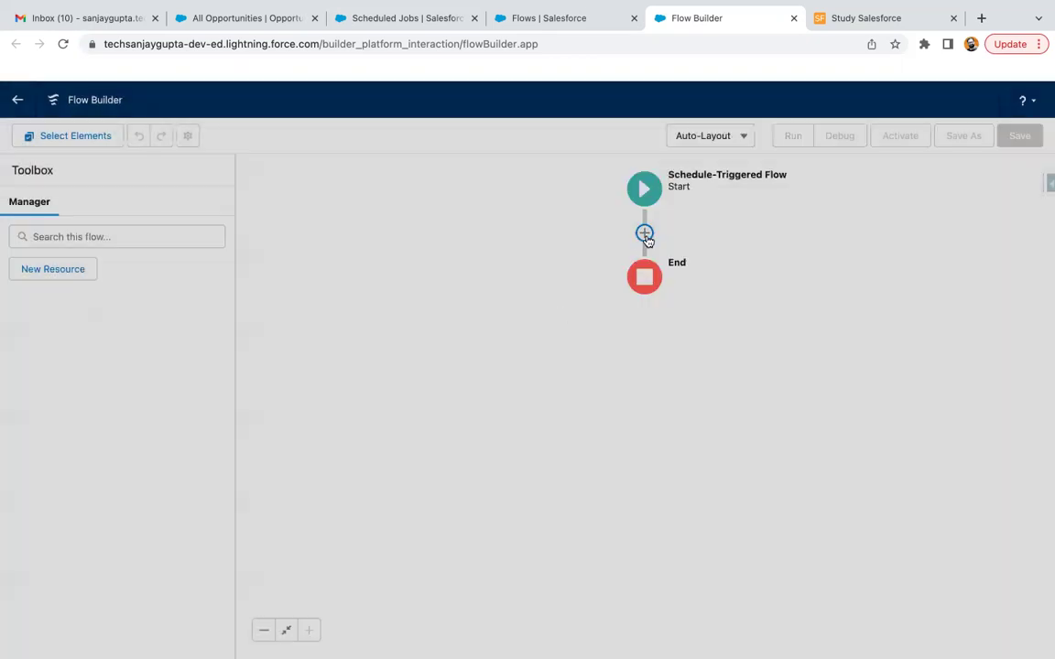
click(644, 234)
Choose Account as the object whose records the scheduled flow runs on.
click(650, 199)
click(594, 291)
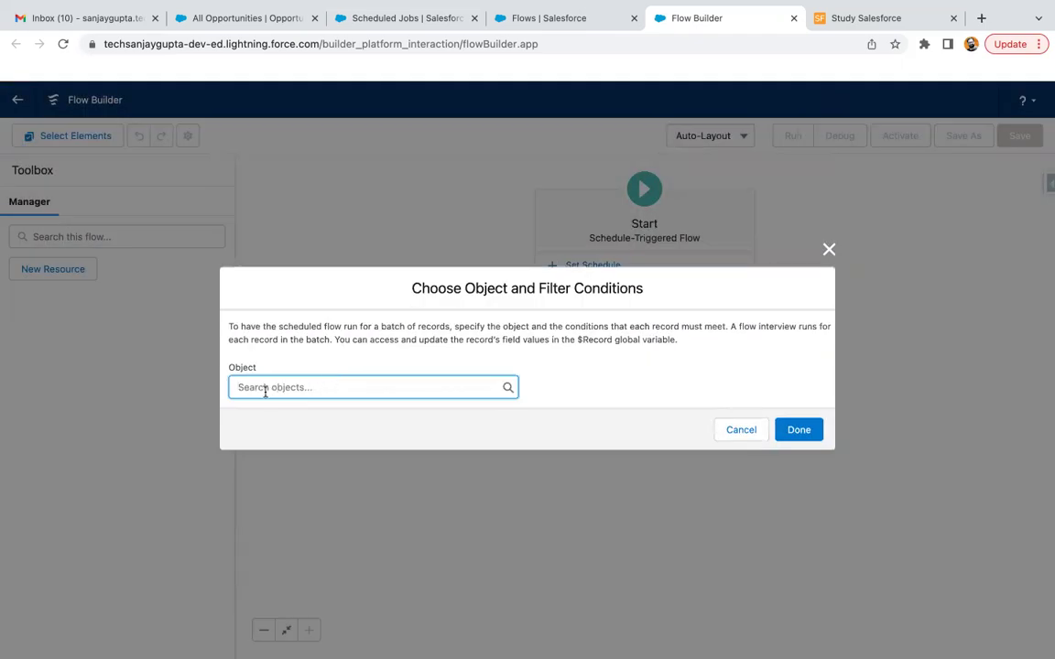
click(265, 388)
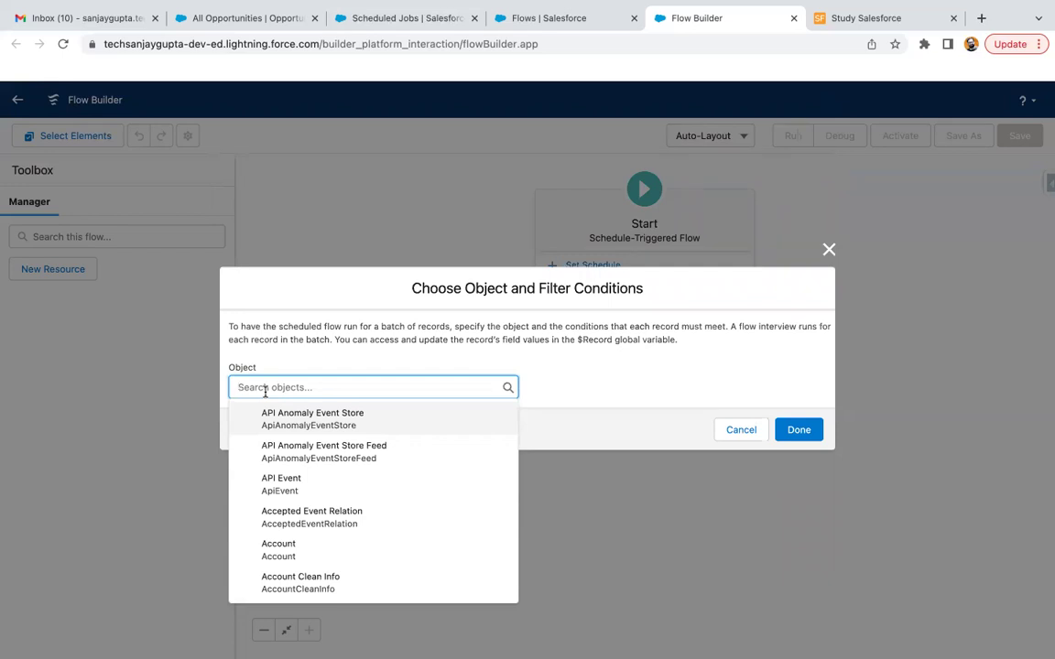
text(acc)
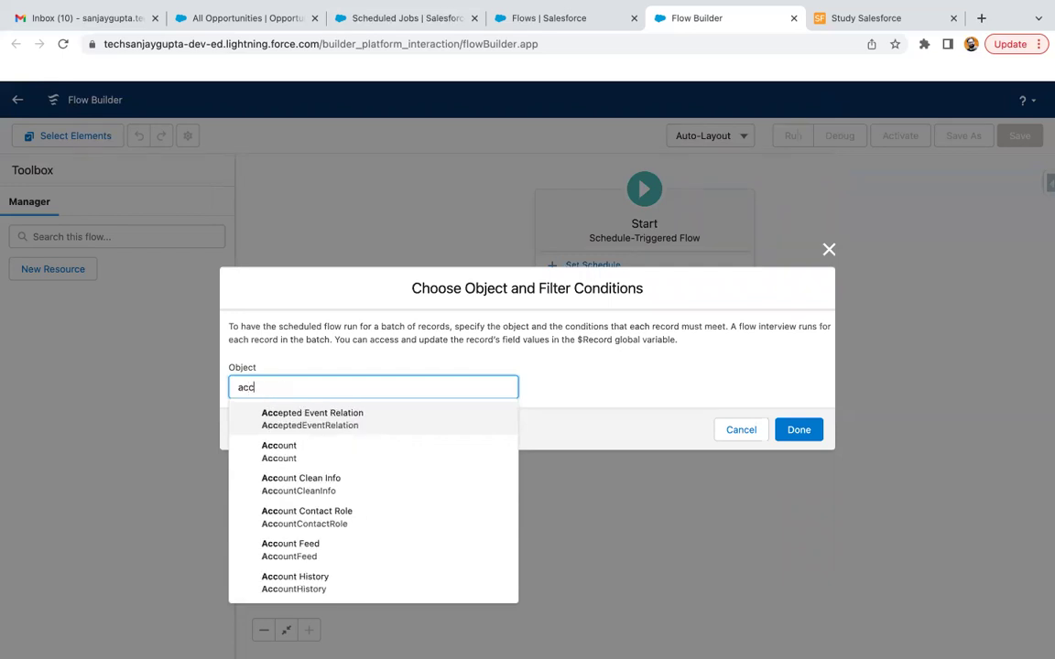
click(278, 454)
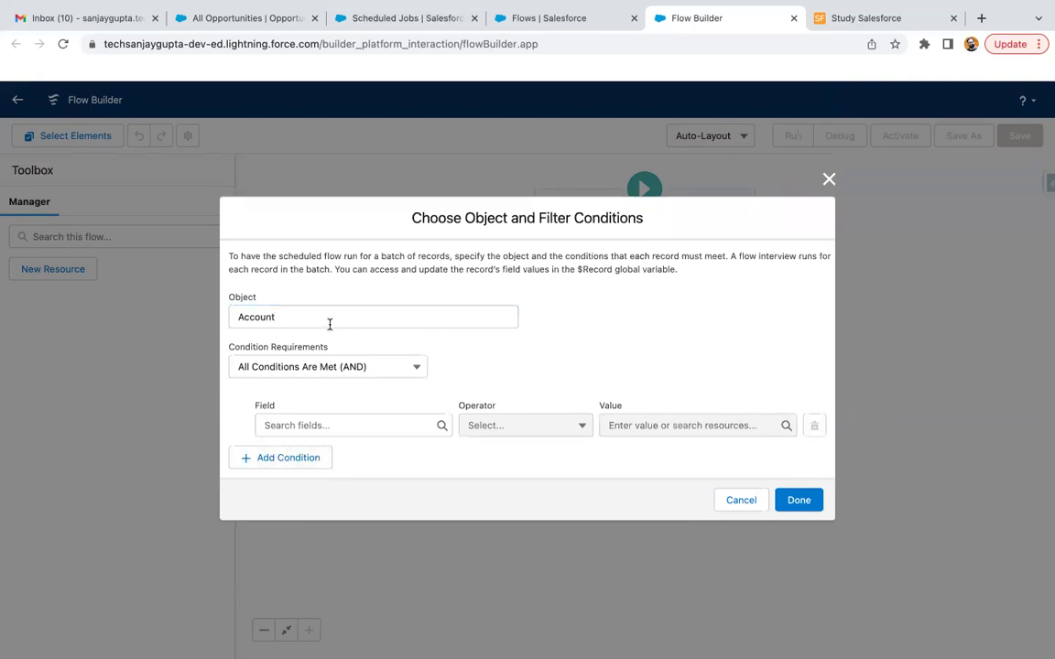
Set the first Account filter condition to BillingCity Is Null with the global constant False.
click(321, 424)
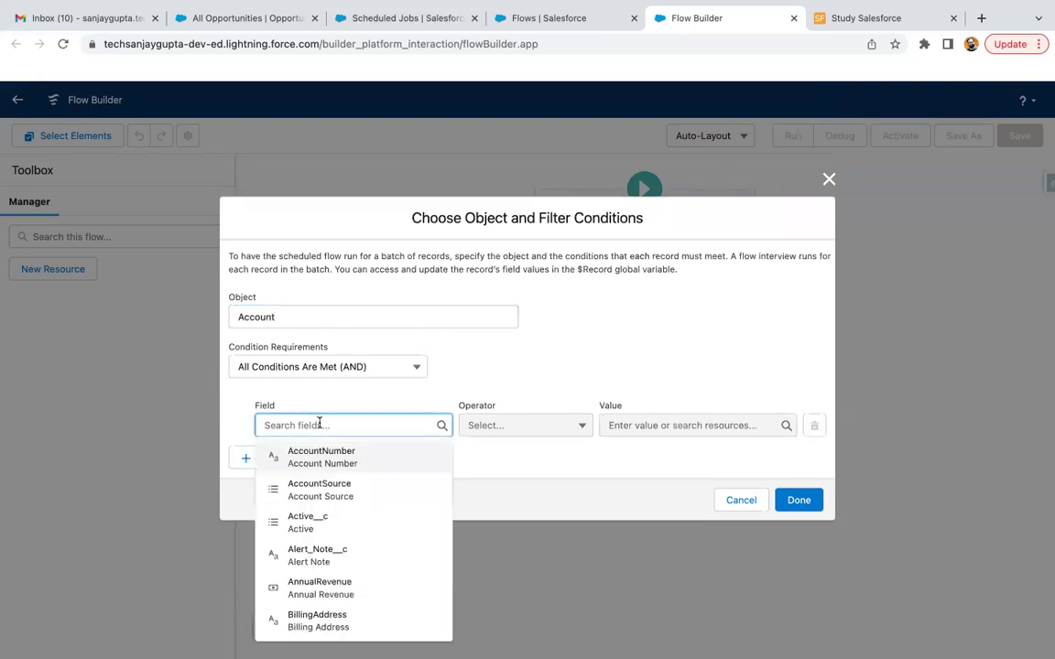
text(bill)
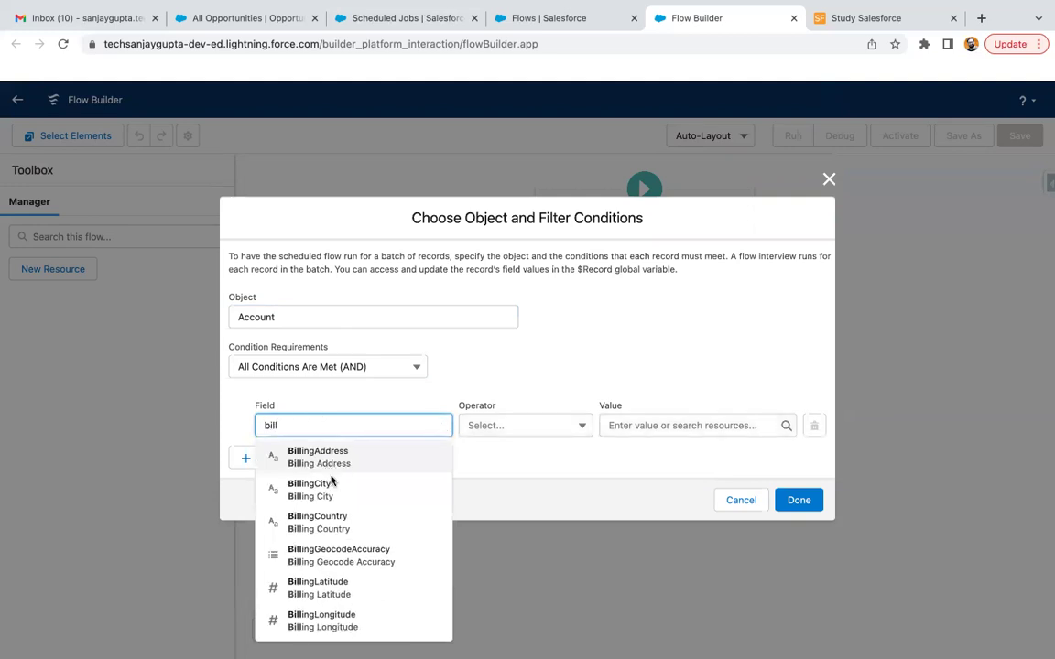
click(328, 483)
click(501, 427)
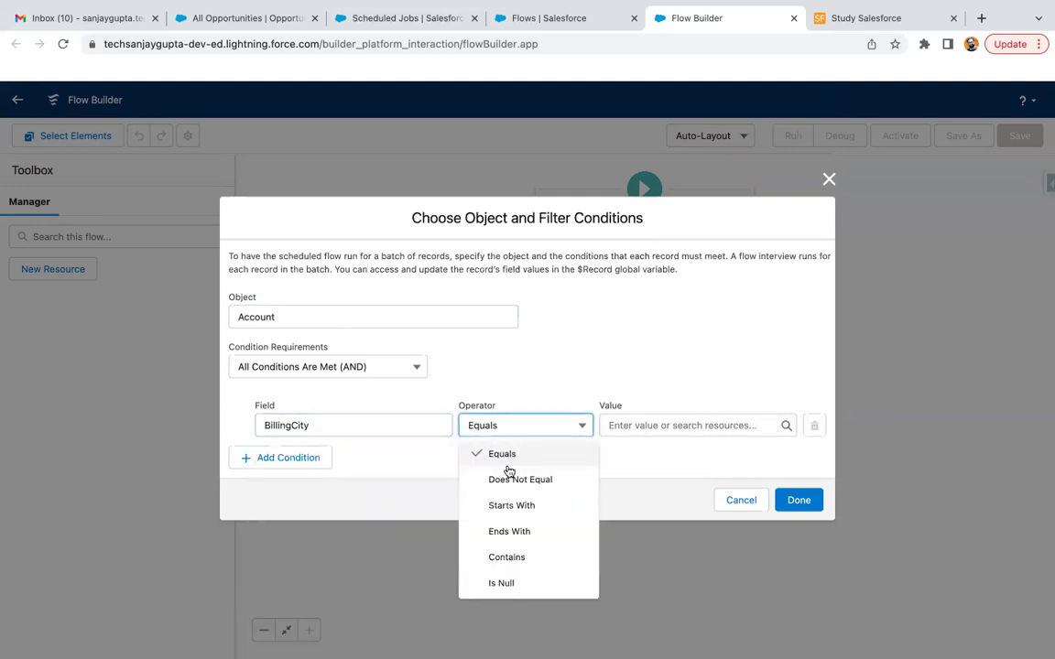
click(513, 582)
click(642, 425)
text(false)
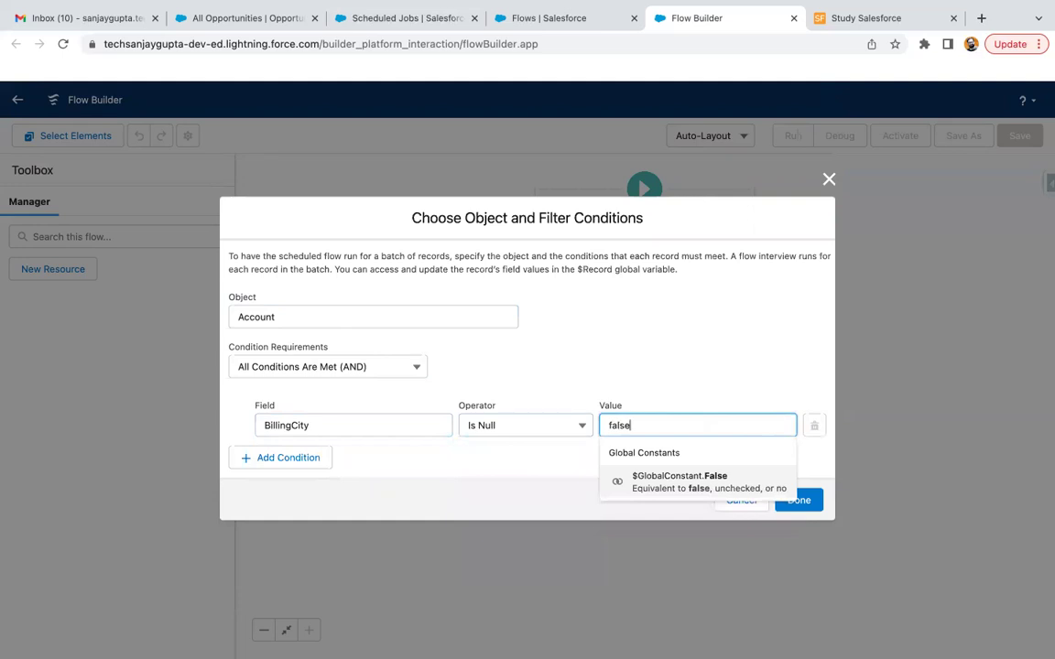
click(565, 479)
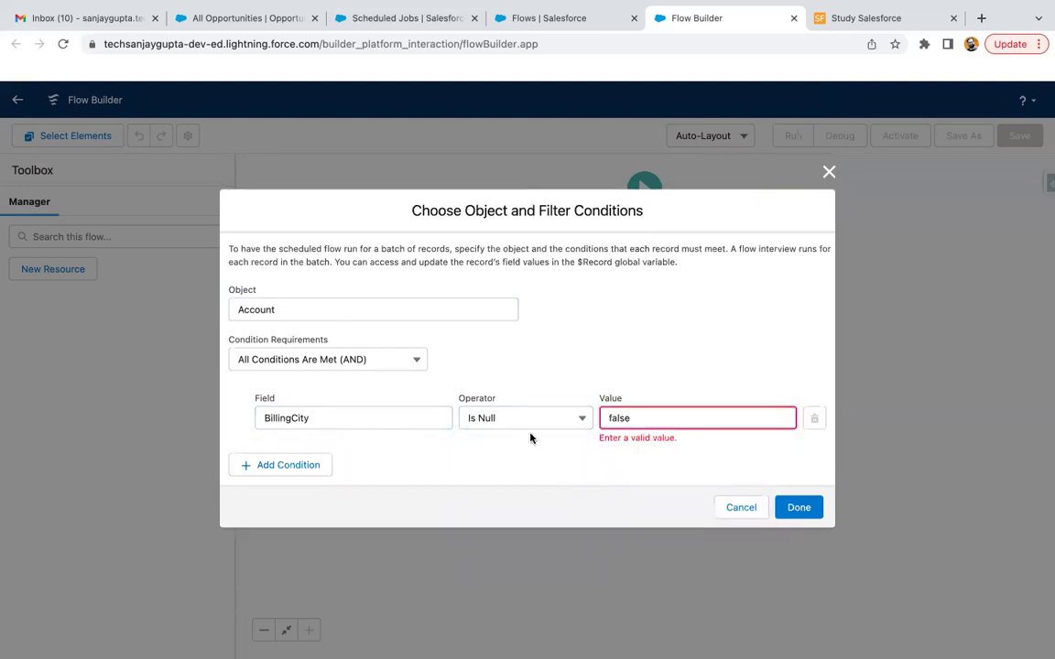
click(619, 418)
click(632, 485)
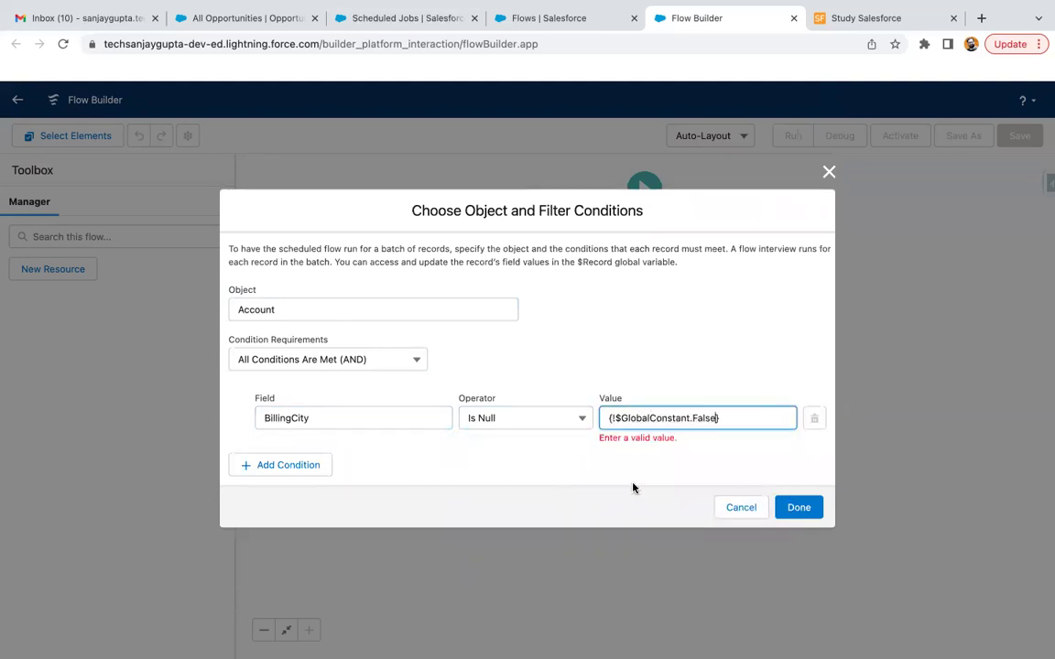
Add a second Account filter condition: BillingCountry Is Null with the global constant False.
click(309, 465)
click(316, 445)
text(bill)
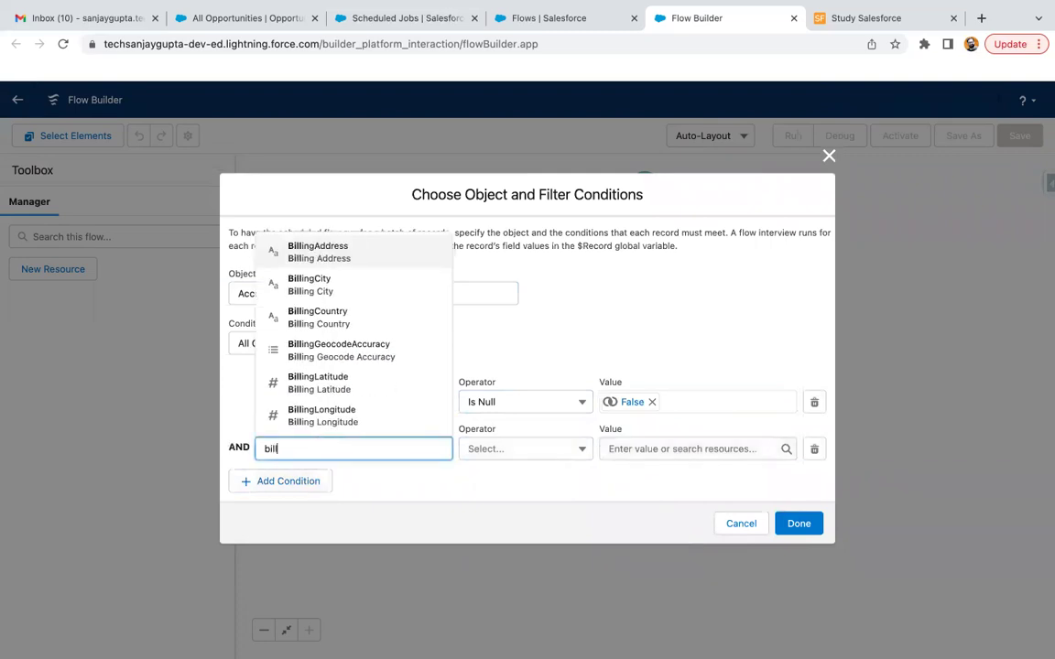
click(357, 336)
click(517, 449)
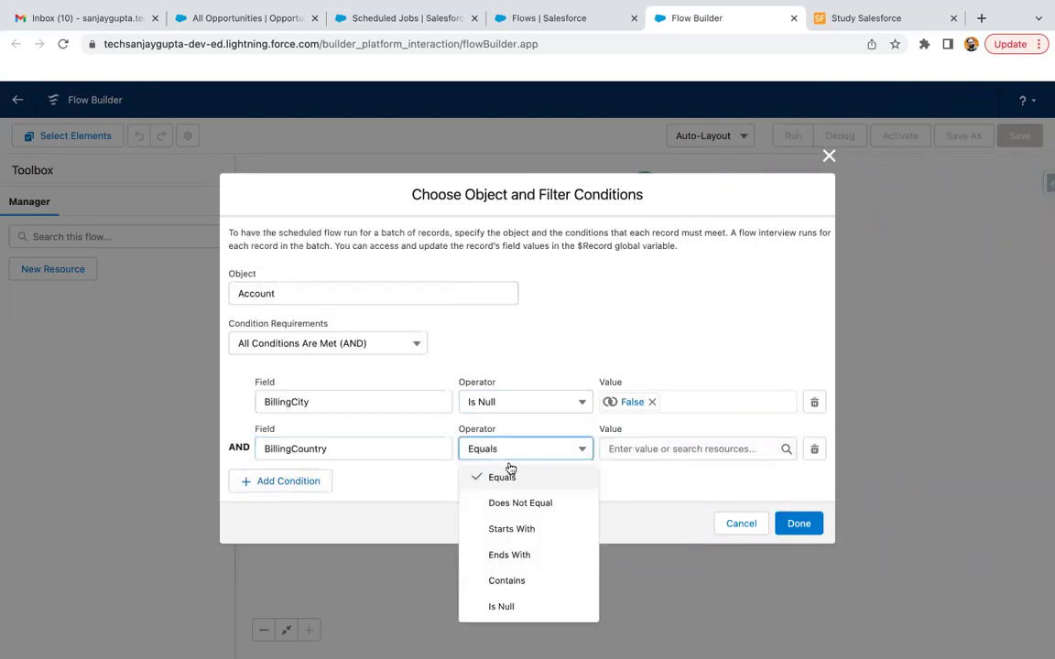
click(521, 606)
click(612, 449)
text(fal)
click(679, 504)
Add a third Account filter condition: BillingState Is Null with the global constant False.
click(248, 481)
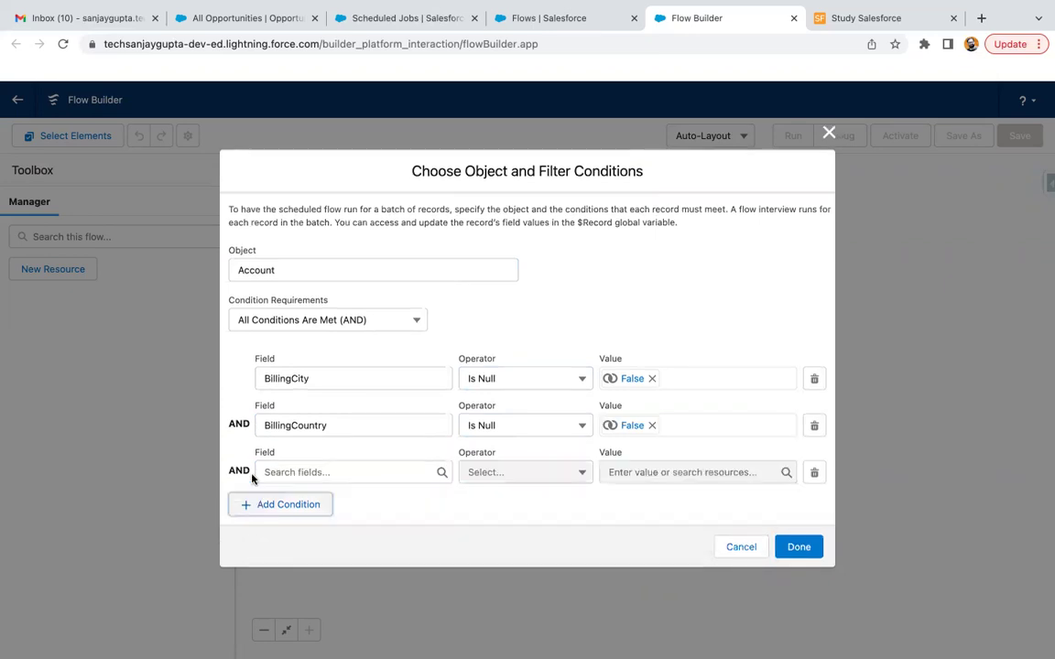
click(266, 473)
text(bill)
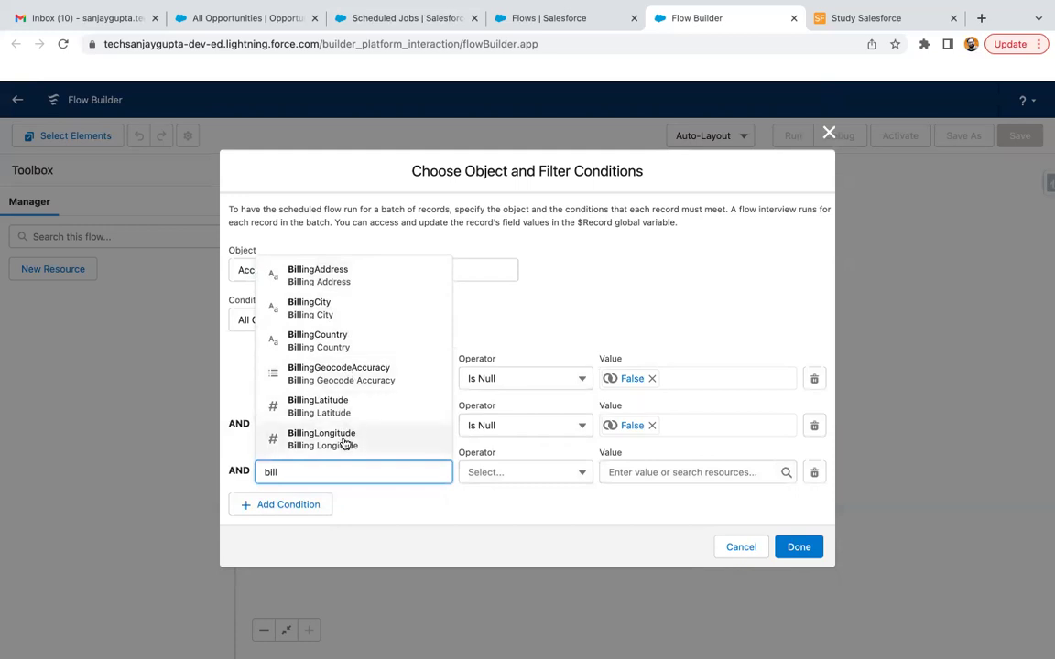
scroll(344, 444, down, 3)
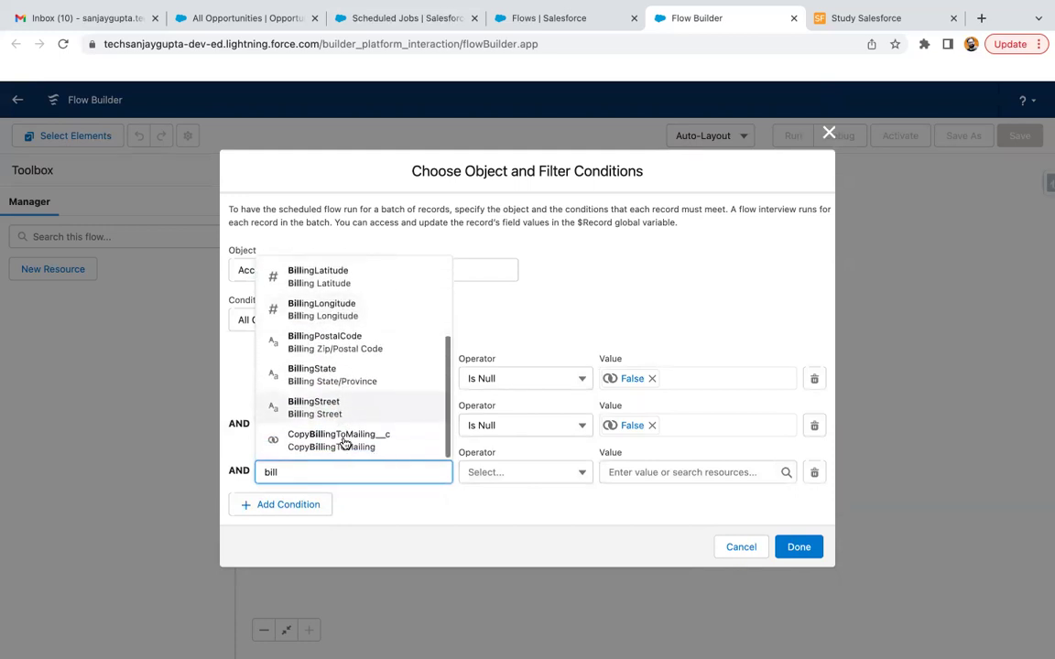
click(337, 377)
click(487, 473)
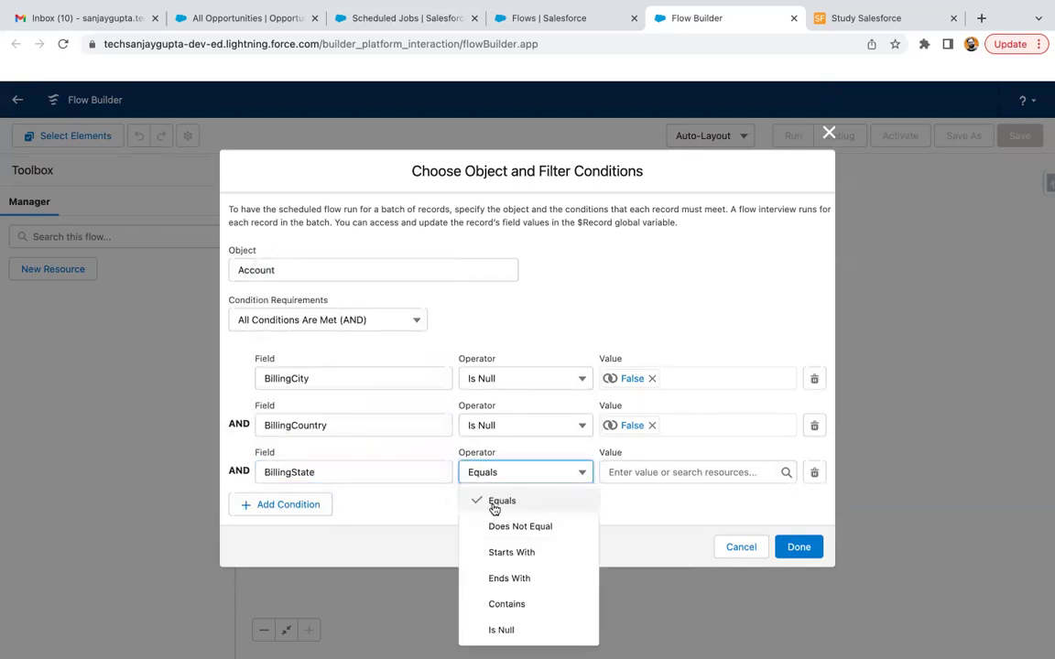
click(485, 634)
click(635, 472)
text(fal)
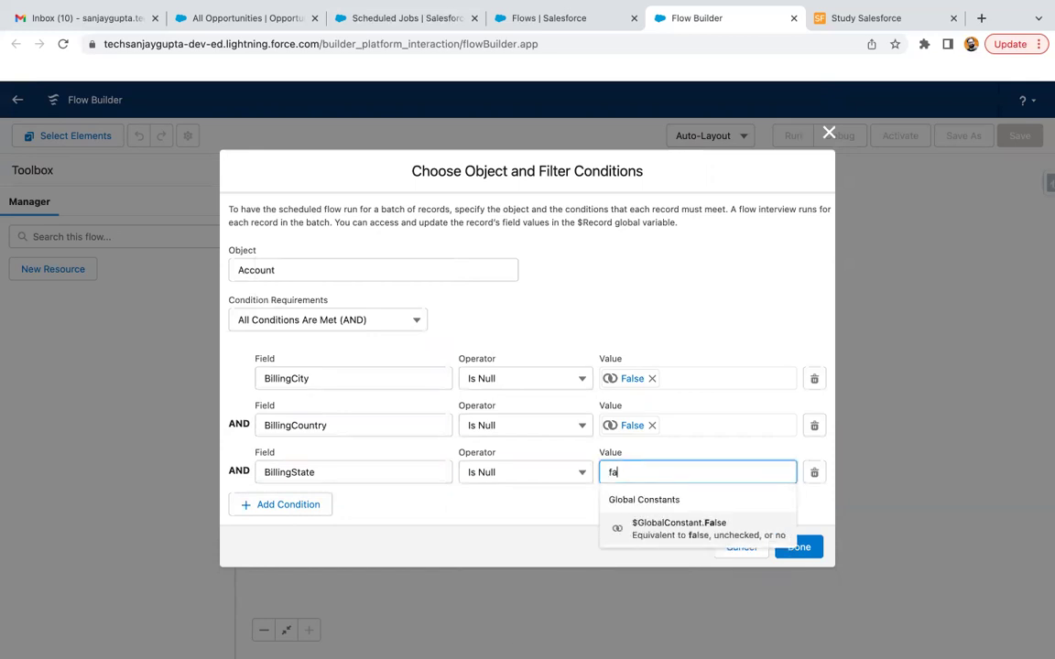
click(668, 530)
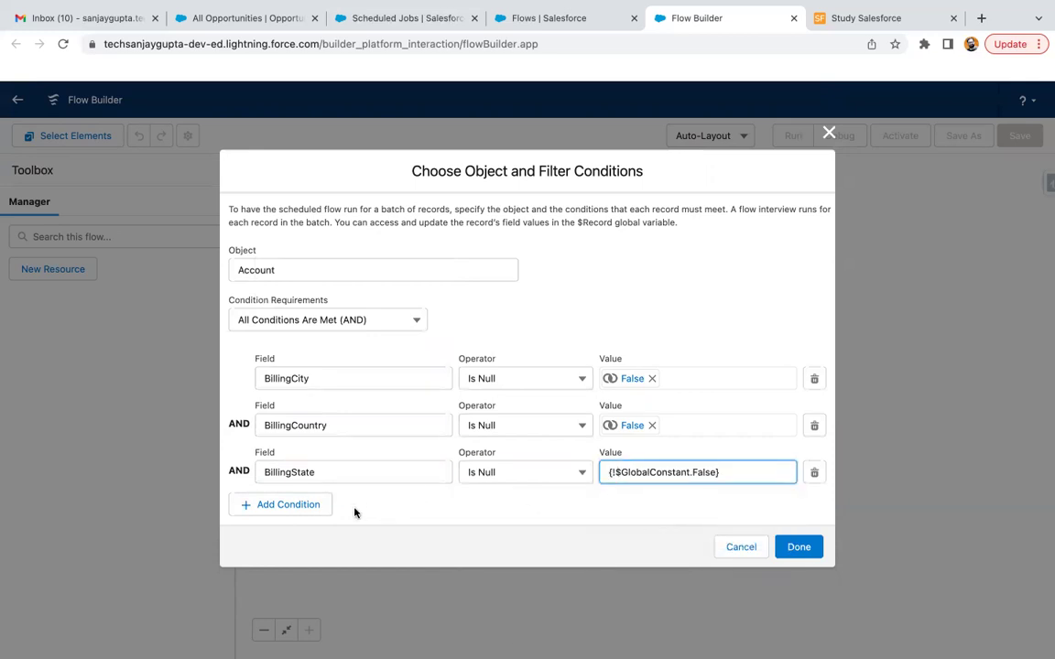
Add a fourth Account filter condition: BillingStreet Is Null with the global constant False.
click(319, 504)
click(320, 495)
text(bill)
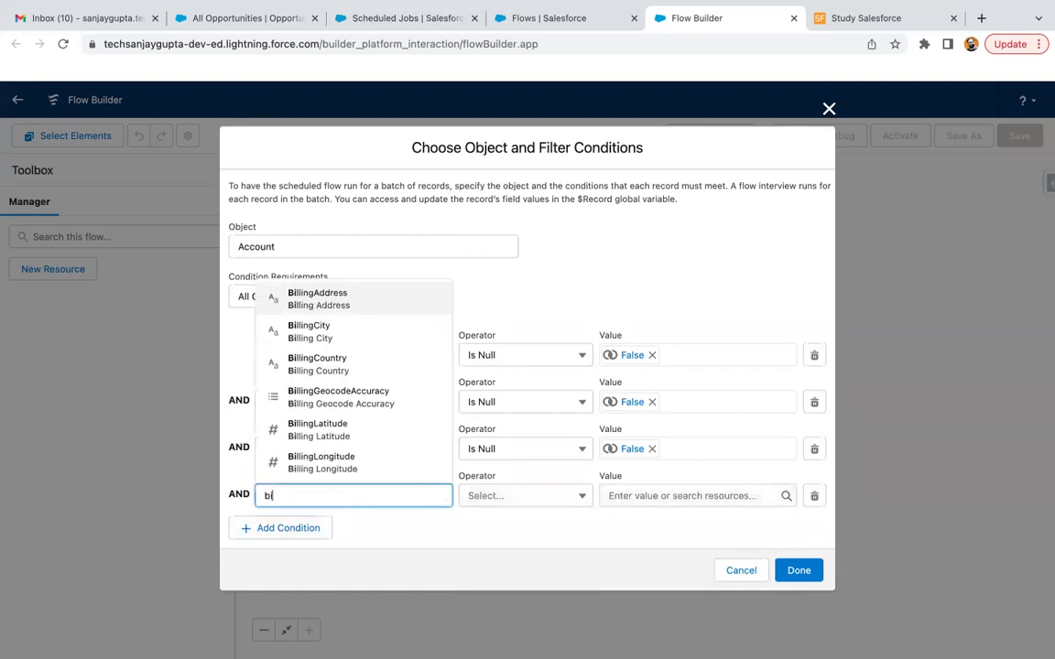
scroll(364, 445, down, 3)
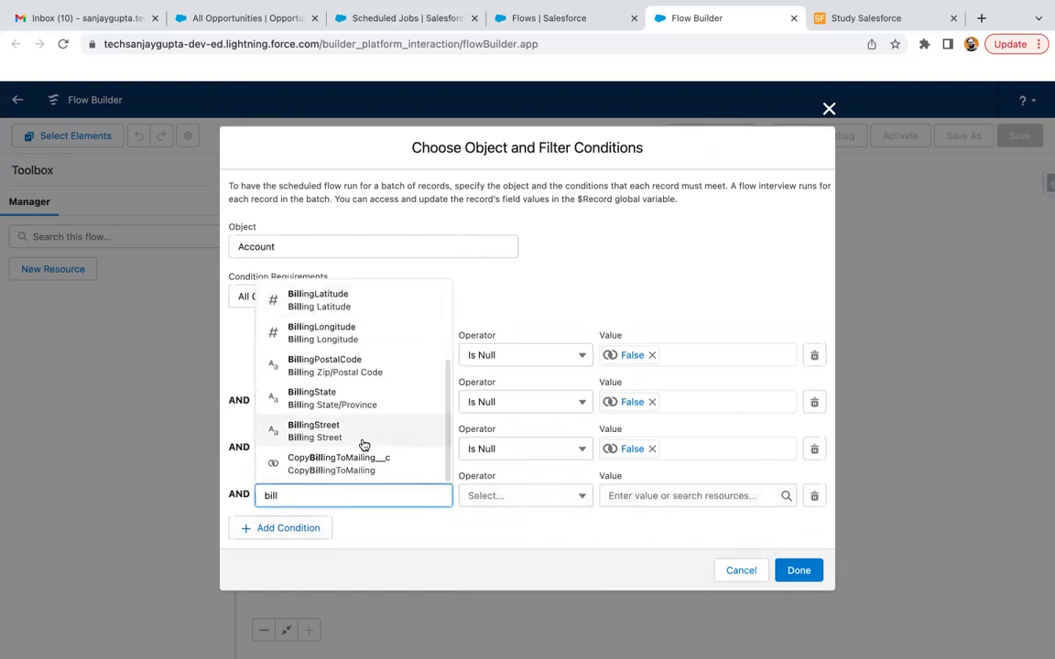
click(364, 441)
click(541, 504)
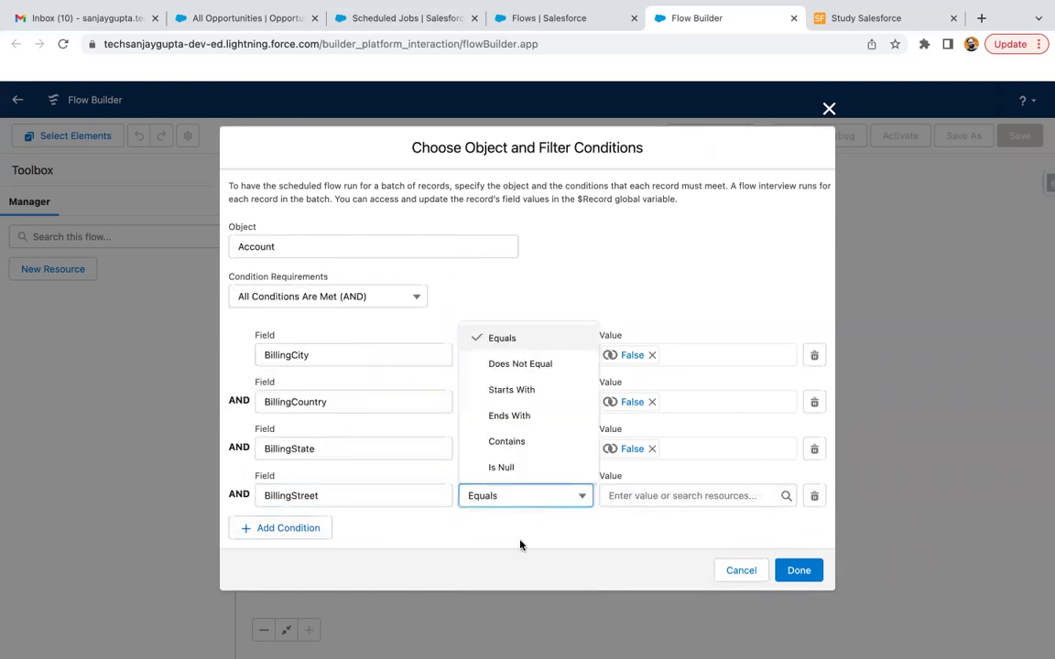
click(535, 467)
click(637, 499)
text(false)
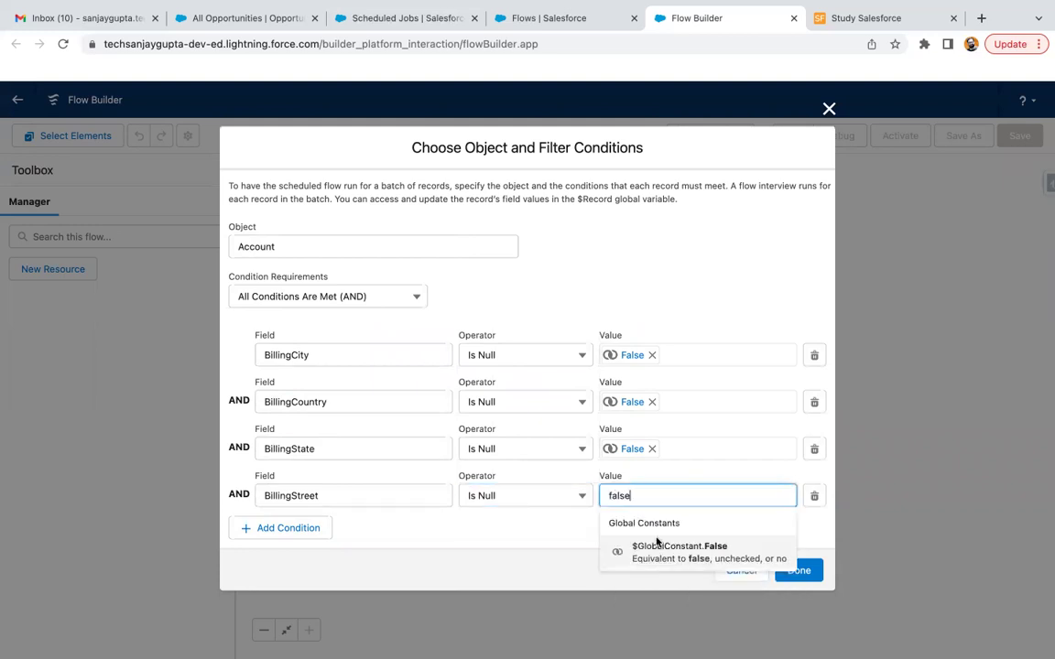
click(641, 547)
Add a fifth Account filter condition, BillingPostalCode Is Null with the global constant False, and finish the object and filter setup.
click(297, 528)
scroll(295, 522, down, 1)
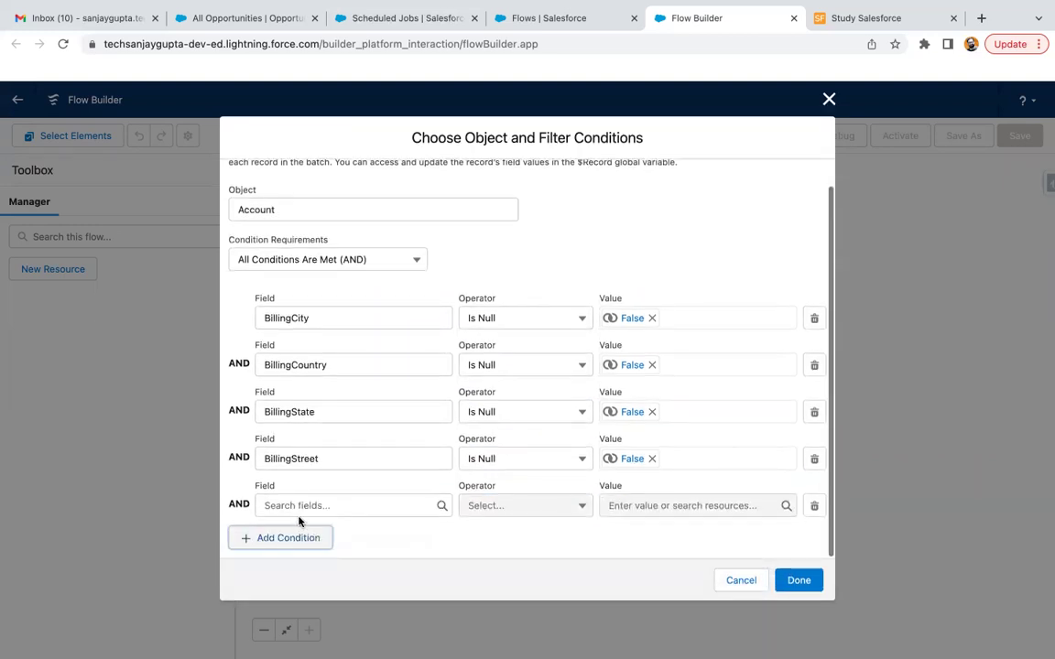
click(302, 507)
text(bill)
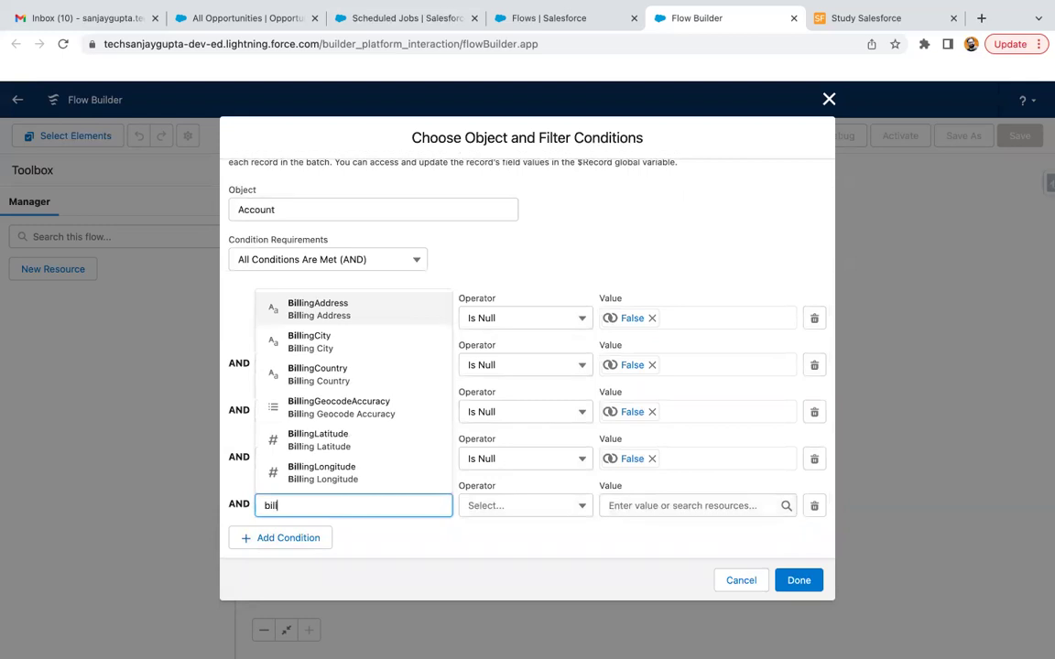
scroll(334, 385, down, 2)
scroll(335, 388, down, 1)
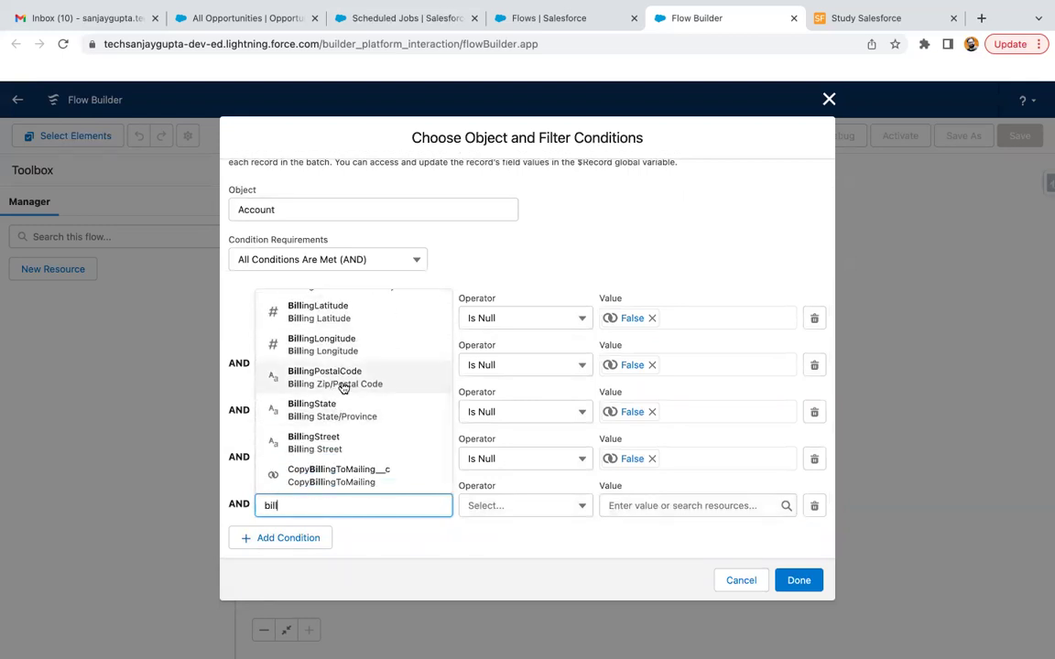
click(342, 382)
click(500, 515)
click(510, 475)
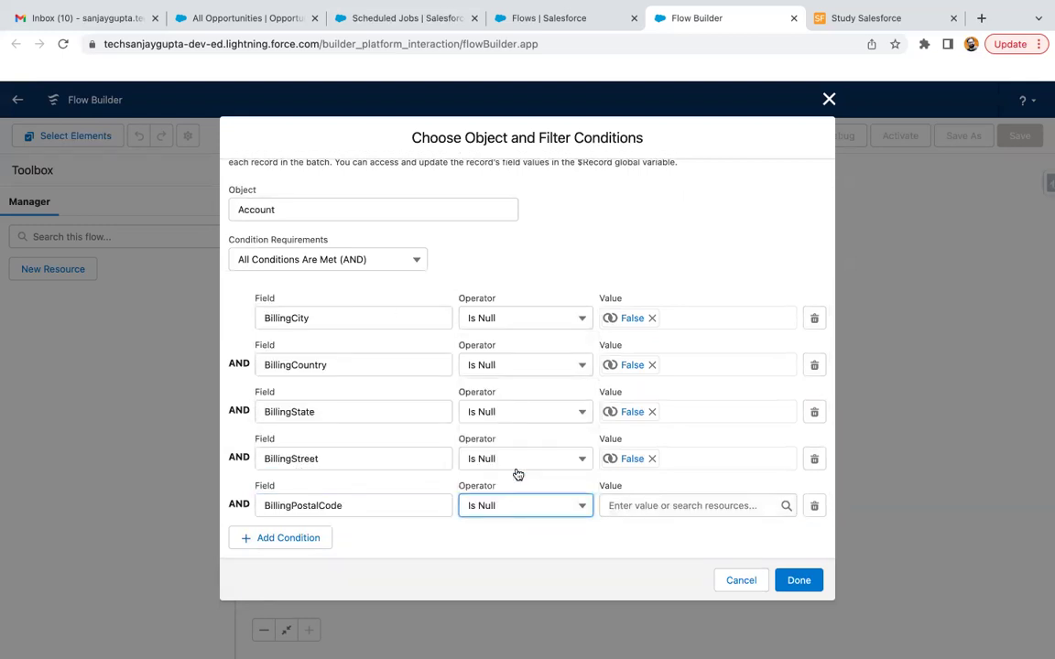
click(617, 499)
text(fal)
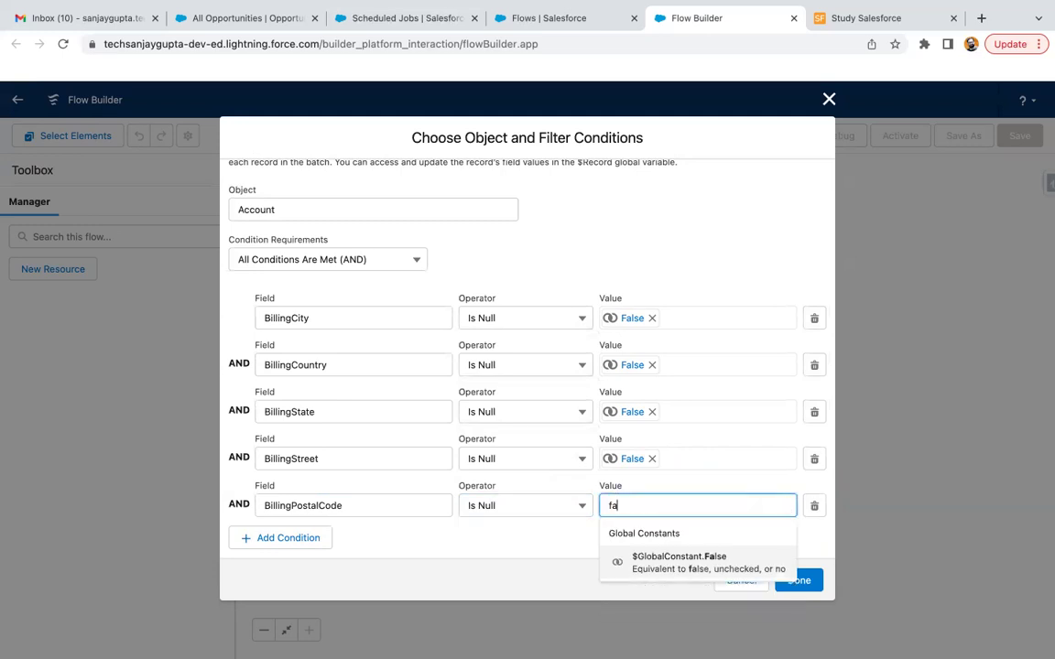
click(641, 561)
click(589, 544)
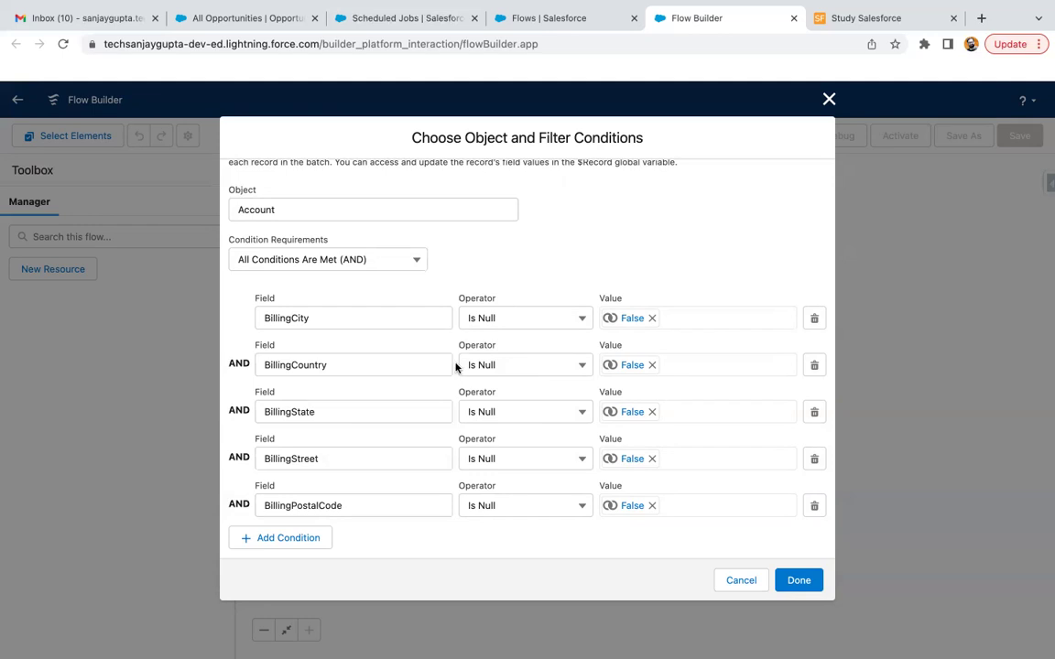
scroll(456, 405, up, 1)
scroll(456, 405, down, 1)
click(801, 580)
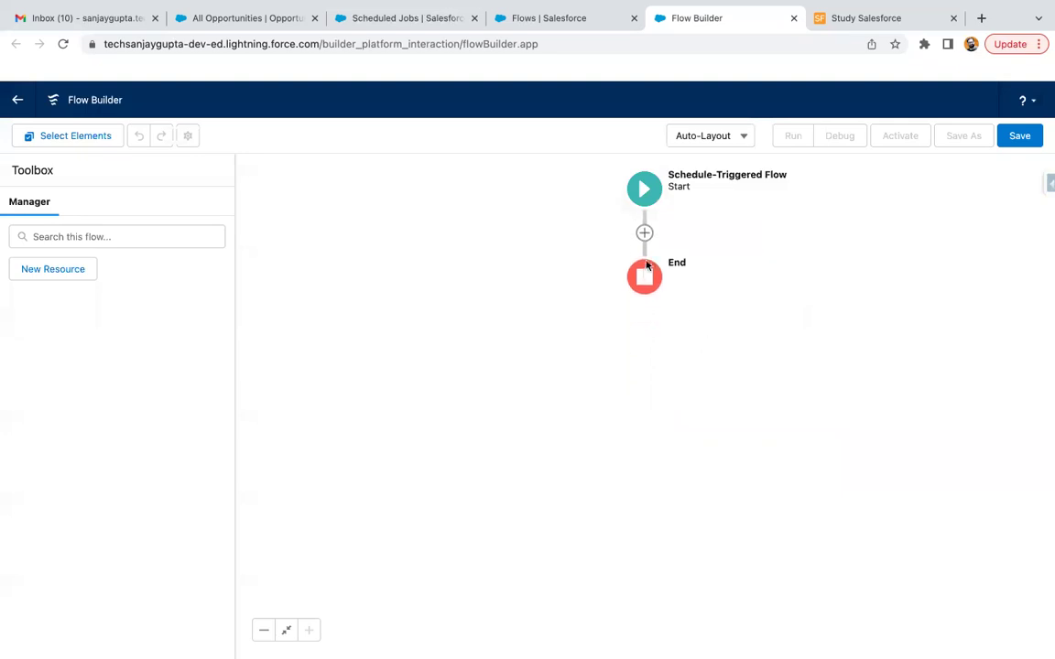
Add an Update Records element between Start and End and label it Update Contacts.
click(645, 233)
scroll(625, 381, down, 5)
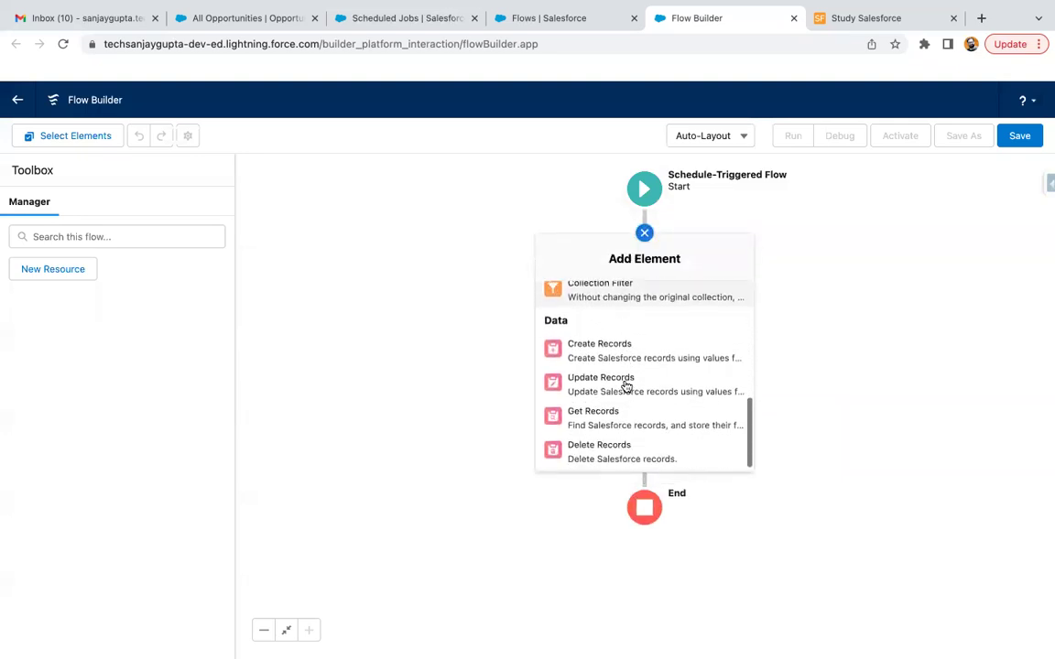
click(626, 381)
click(339, 214)
text(Update Contacts)
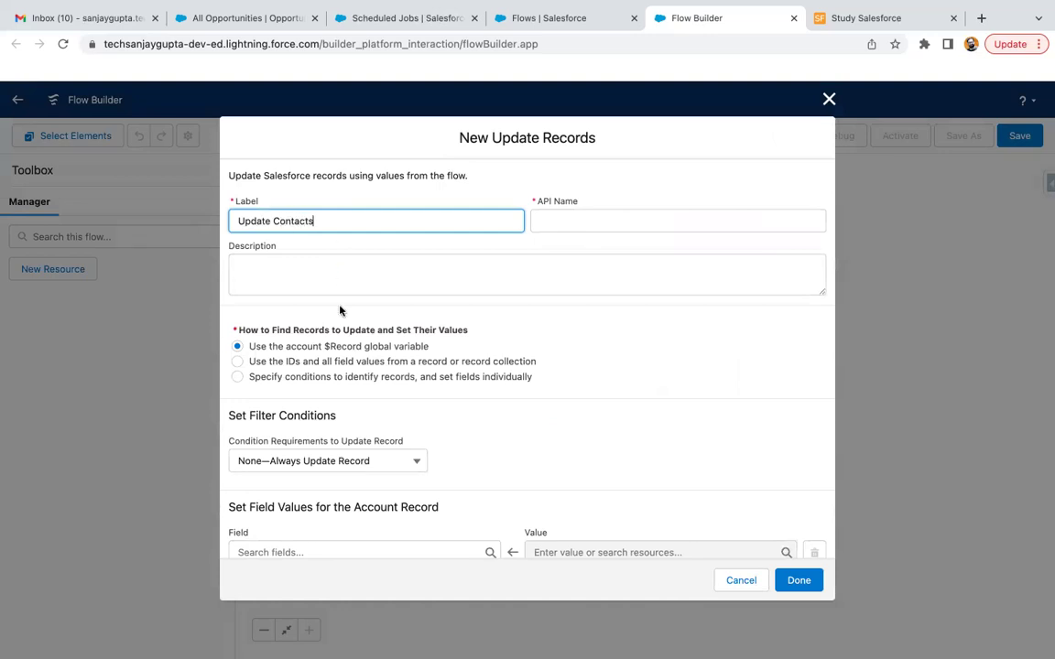
click(544, 417)
Have the element identify records by specified conditions with individually set fields, and choose Contact as the object to update.
scroll(544, 417, down, 1)
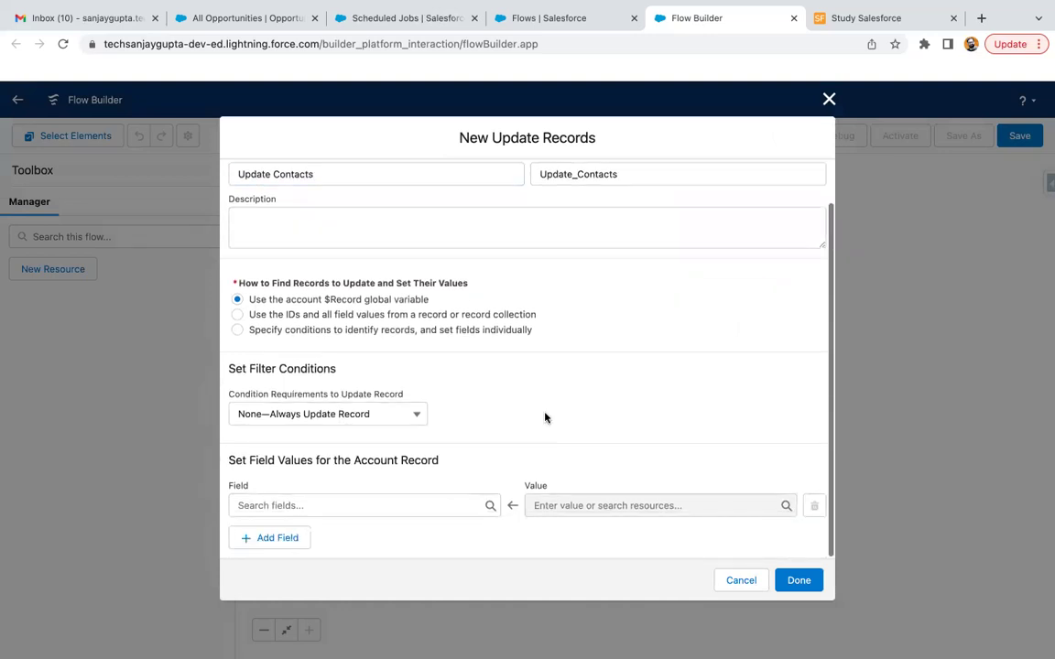
click(335, 331)
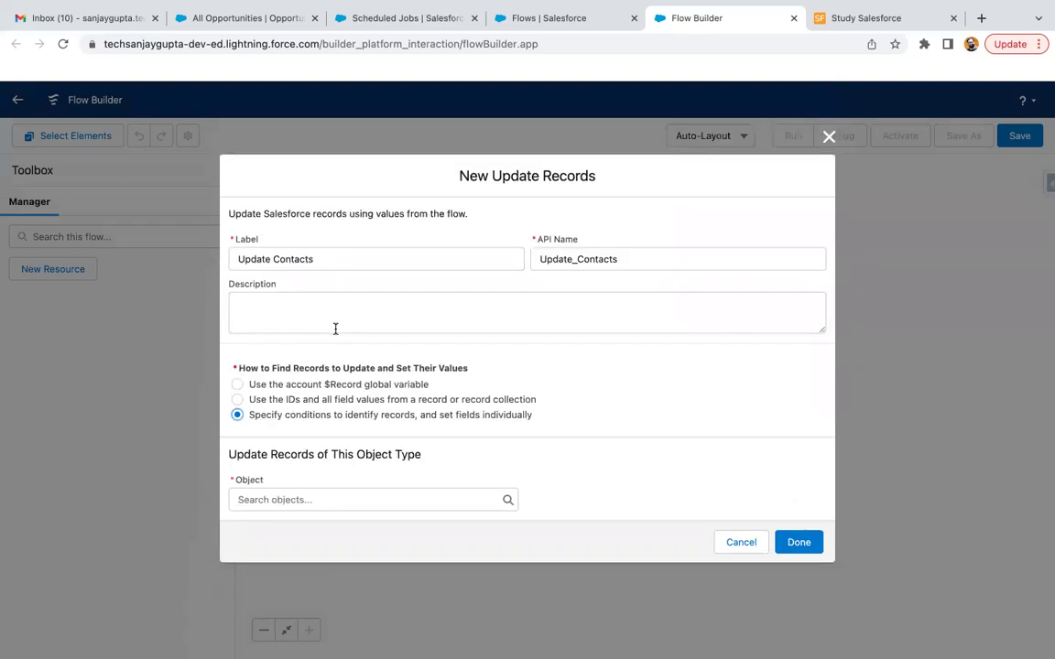
click(318, 491)
text(contact)
click(342, 381)
Filter the Contact records by AccountId Equals $Record > Account ID.
scroll(358, 378, down, 5)
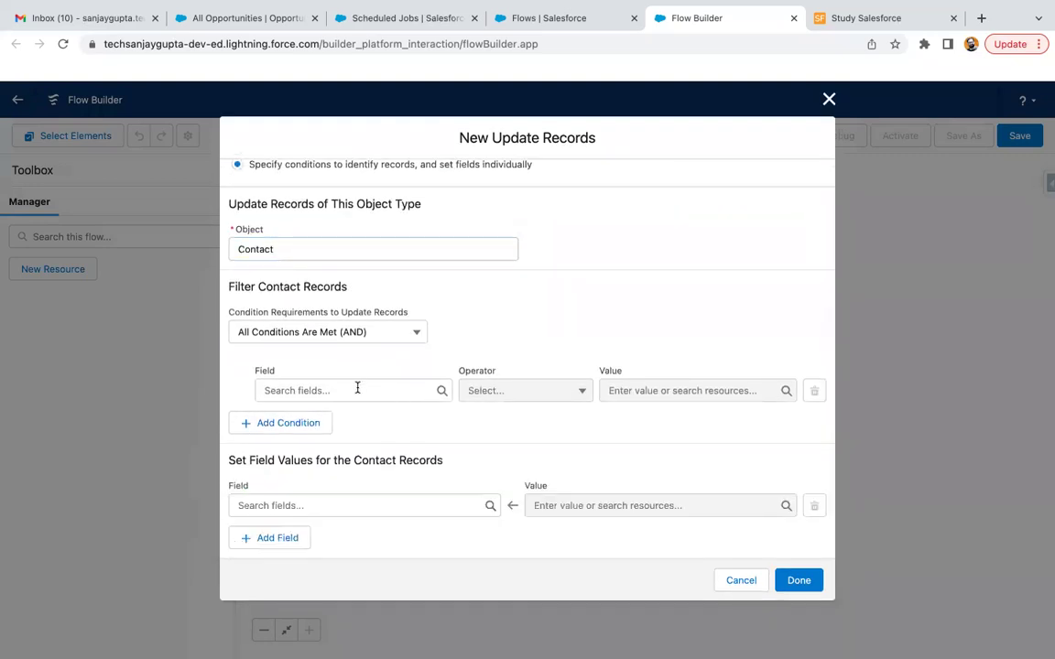
click(357, 390)
text(acc)
click(351, 423)
click(626, 390)
text(rec)
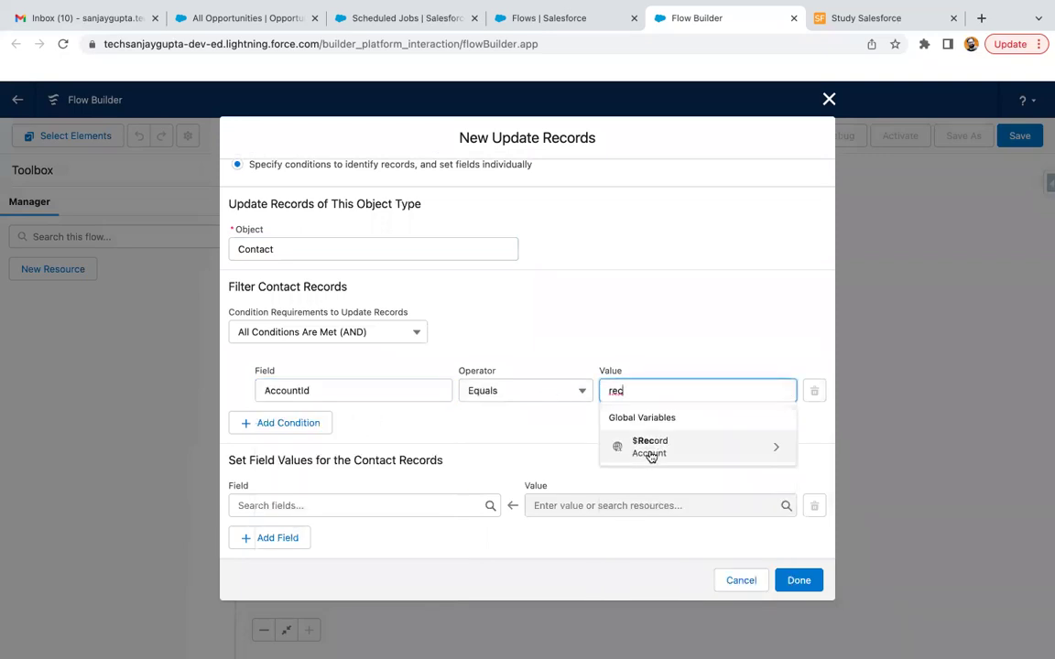
click(651, 449)
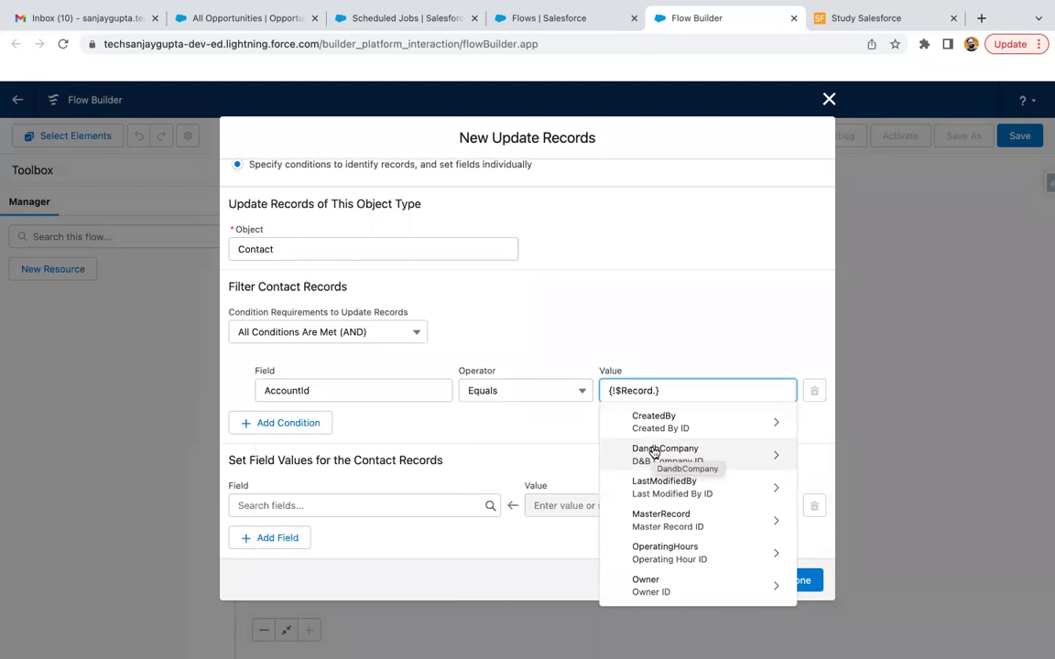
text(id)
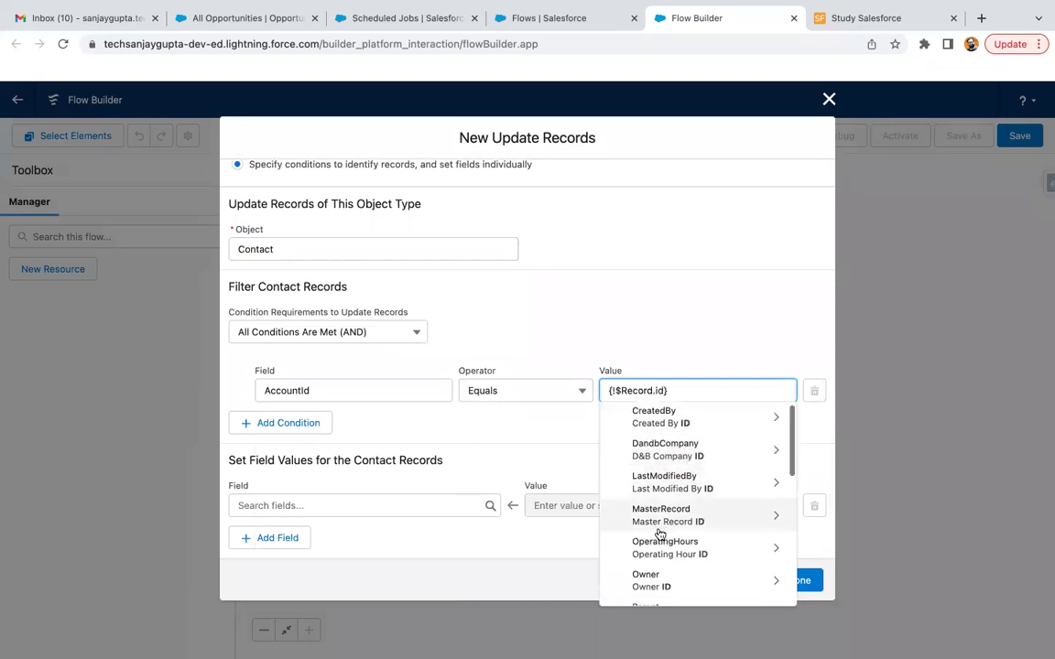
scroll(659, 534, down, 3)
scroll(660, 534, down, 2)
click(659, 518)
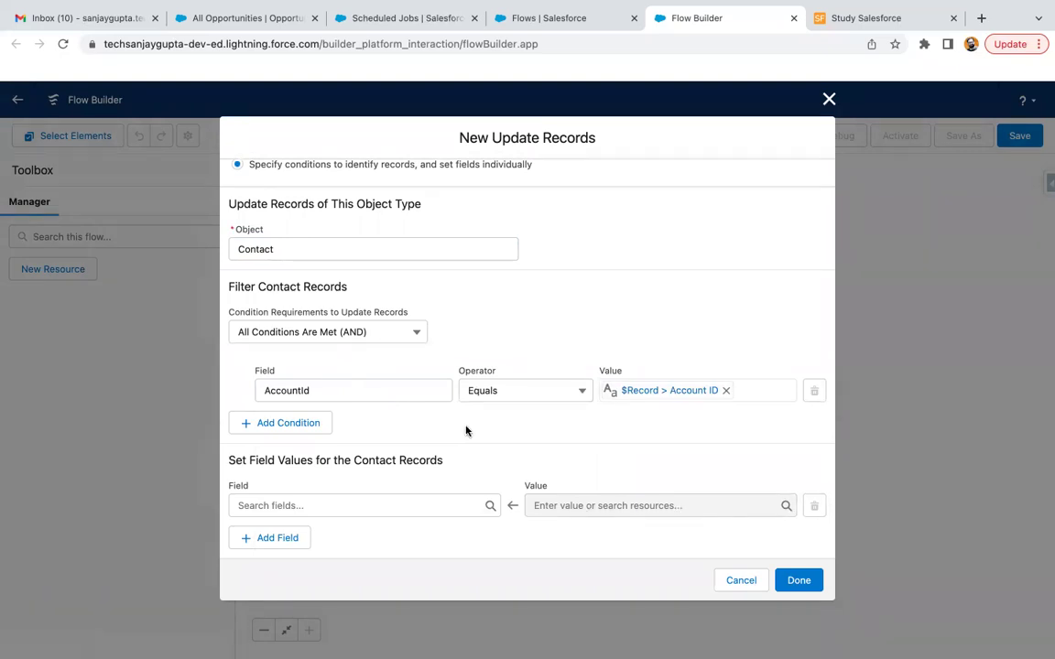
Set the contacts' MailingCity, MailingCountry and MailingState from the $Record values BillingCity, BillingCountry and BillingState.
click(337, 506)
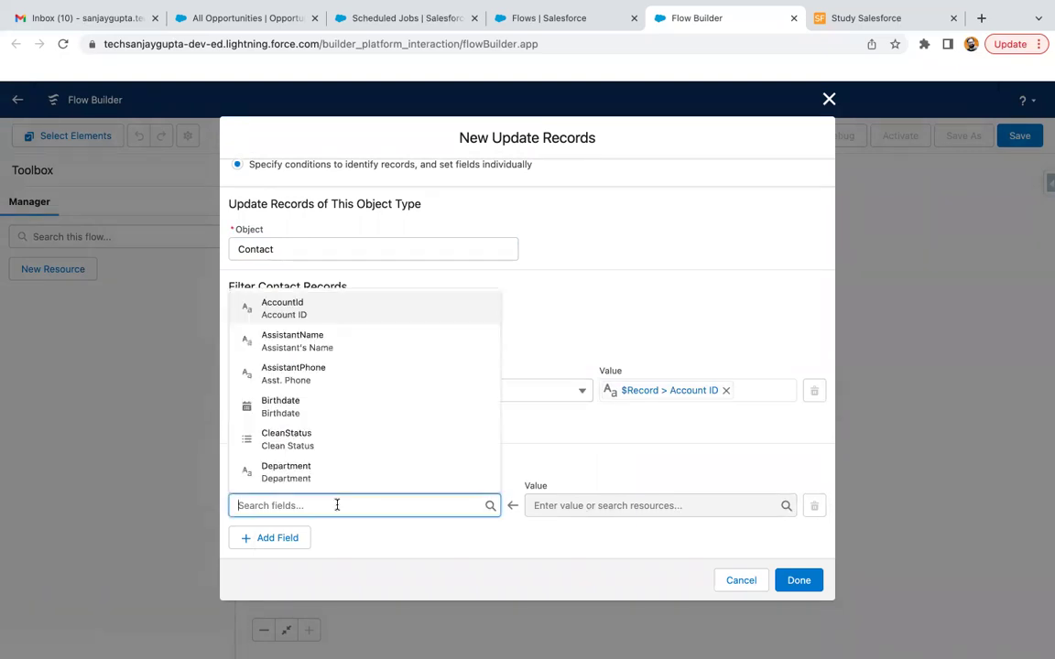
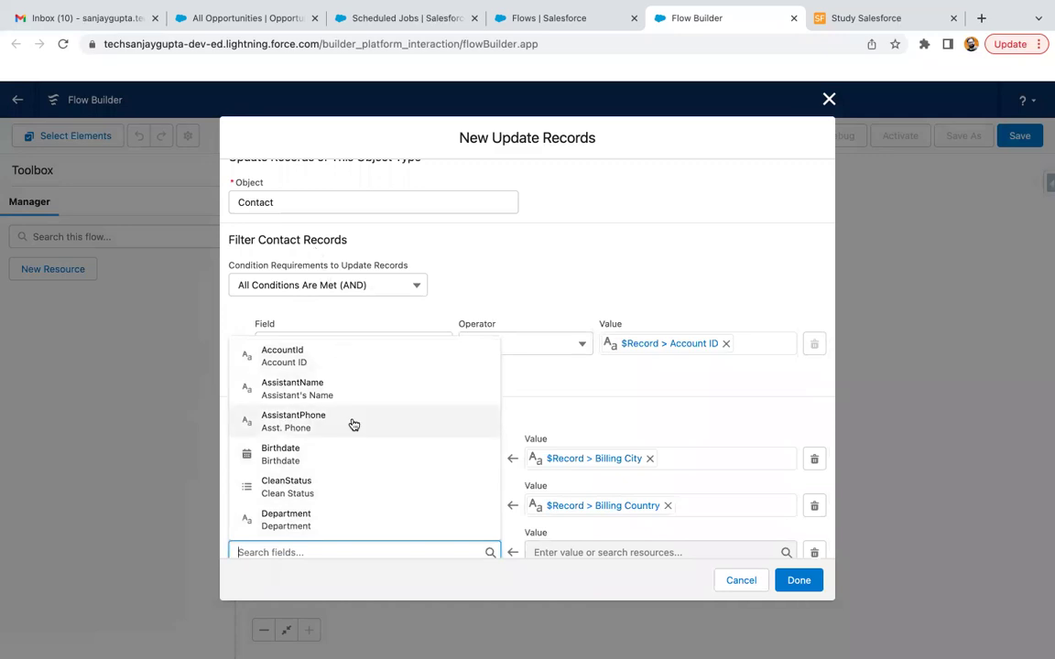
text(mail)
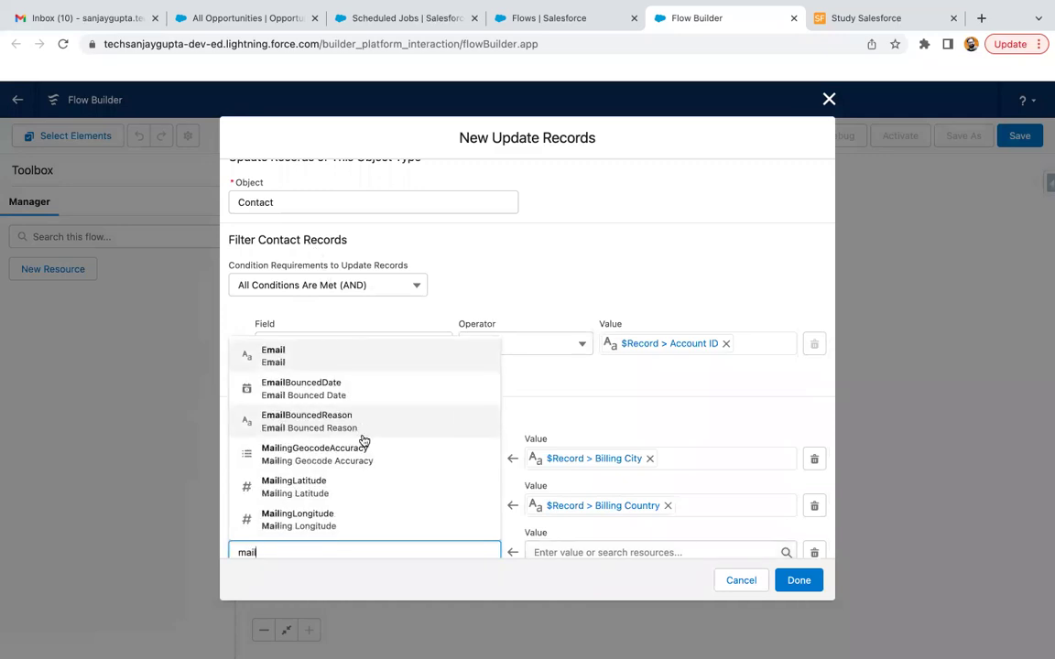
scroll(360, 445, down, 2)
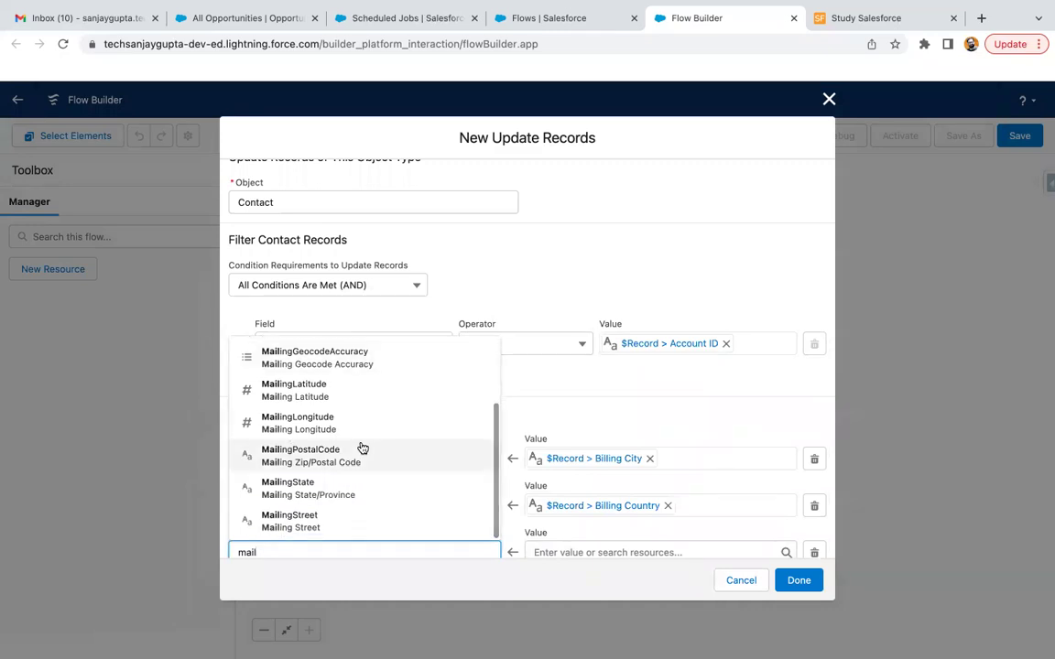
click(337, 486)
click(542, 544)
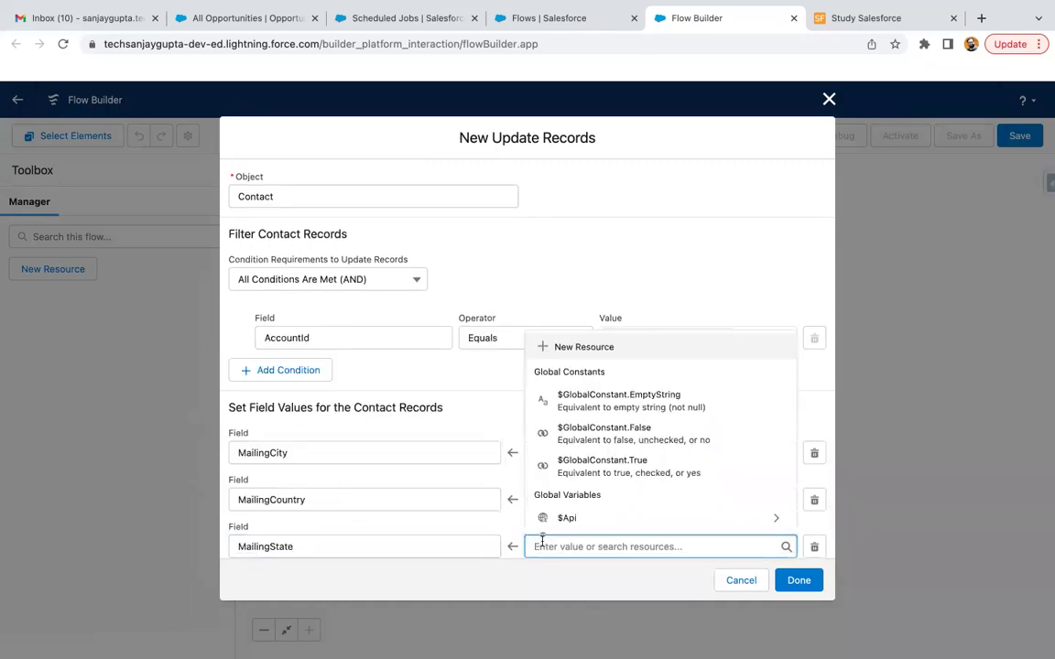
text($reco)
click(563, 515)
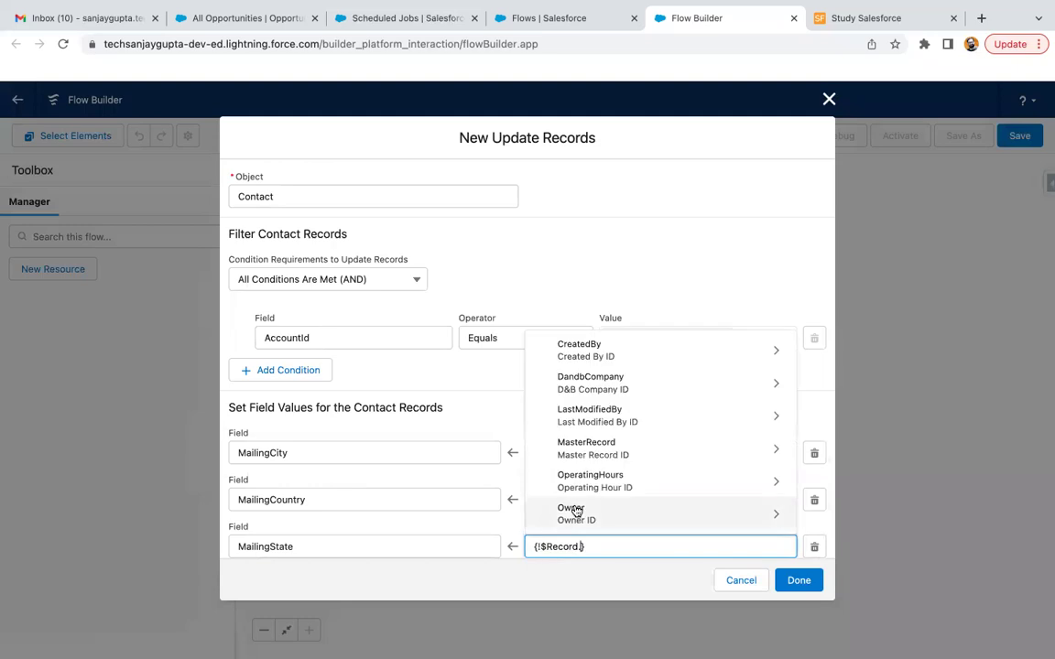
text(billings)
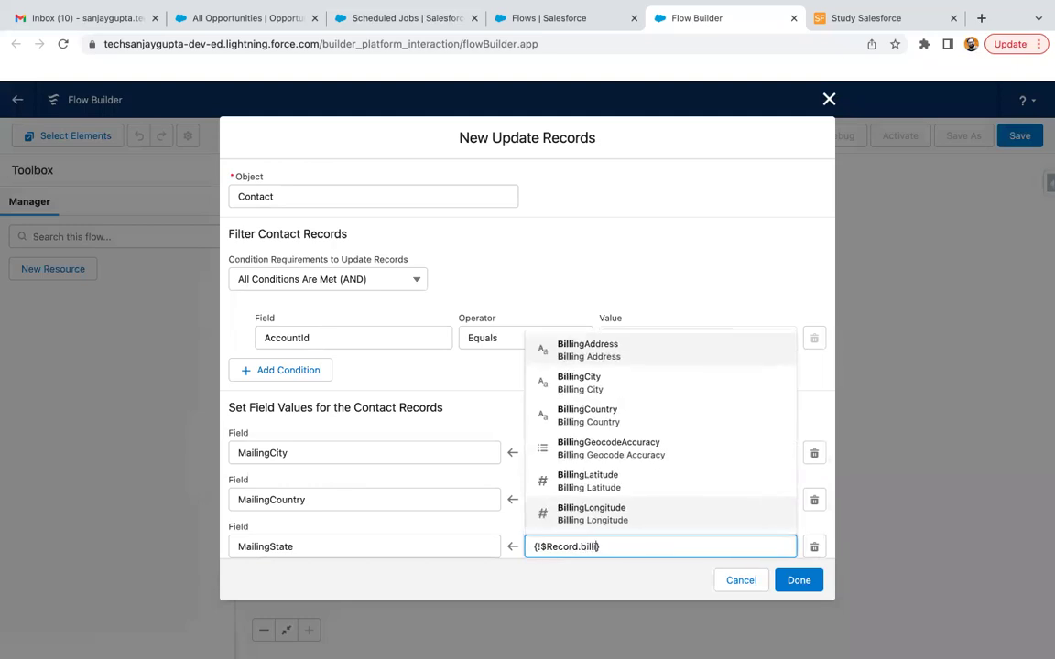
click(577, 481)
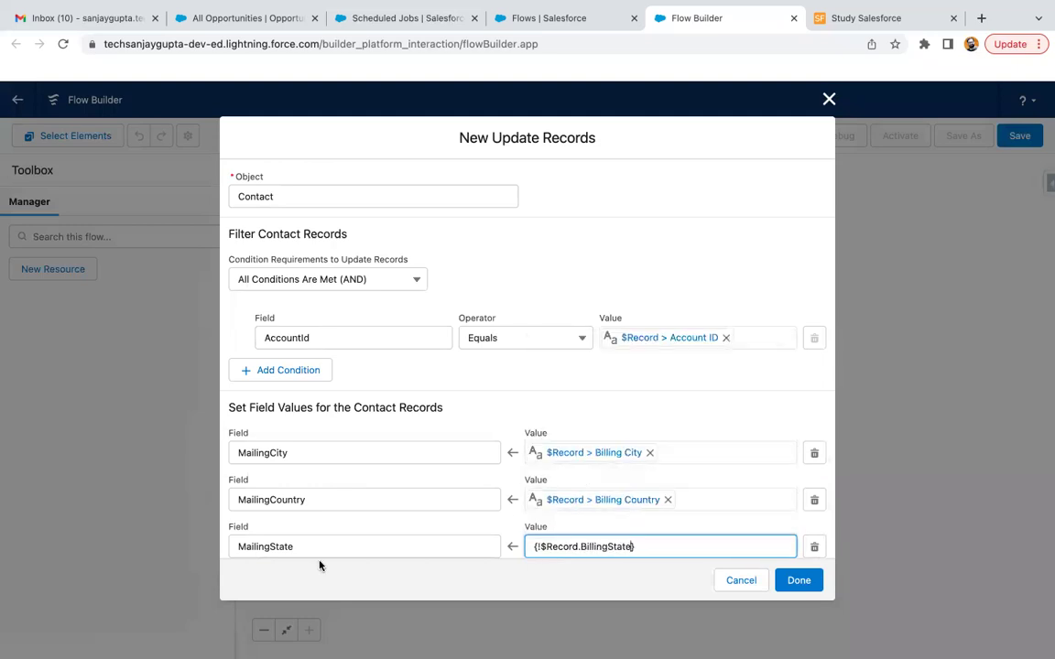
Add a fourth field assignment for the contact records and choose MailingStreet as its field.
scroll(318, 559, down, 1)
click(273, 538)
scroll(307, 522, down, 1)
click(310, 503)
text(mail)
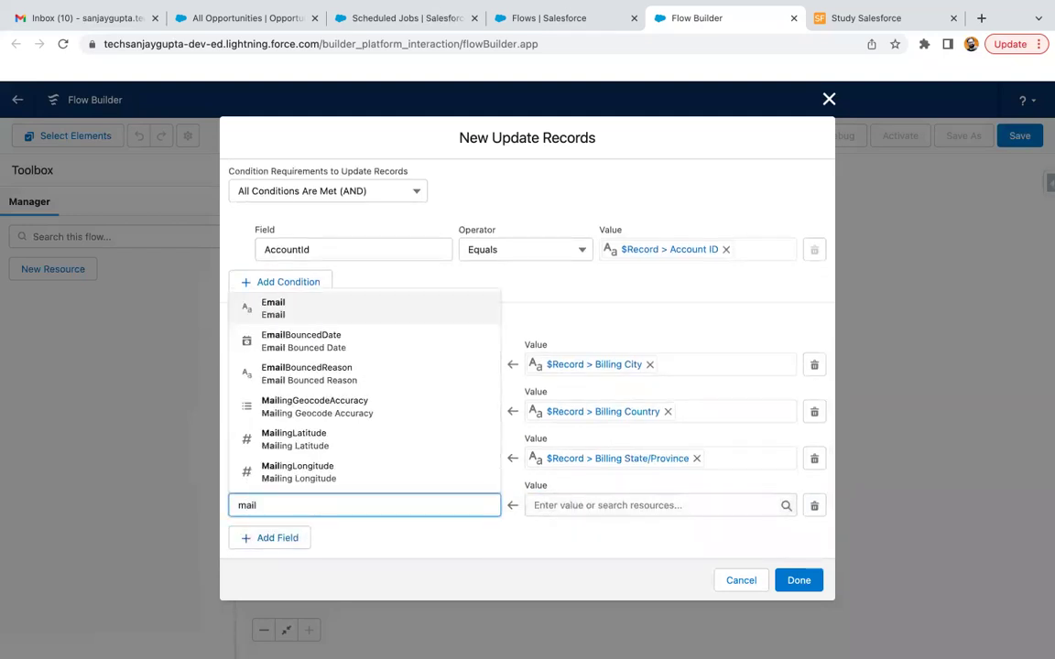
scroll(322, 436, down, 1)
click(327, 473)
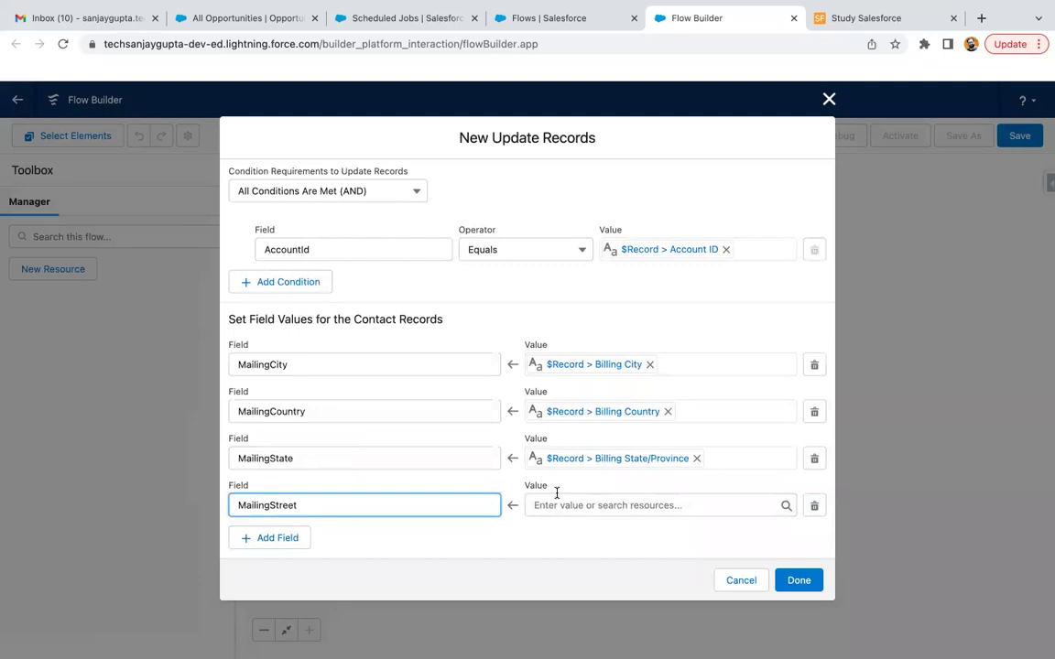
Set the MailingStreet value to the $Record field BillingStreet.
click(556, 495)
text($rec)
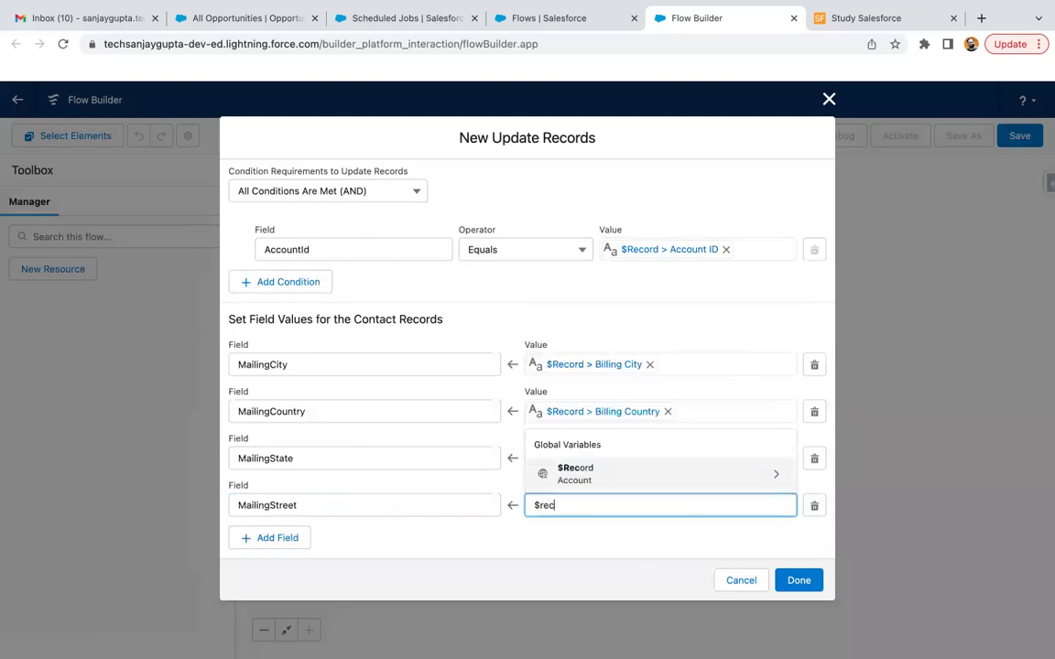
click(579, 469)
text(mail)
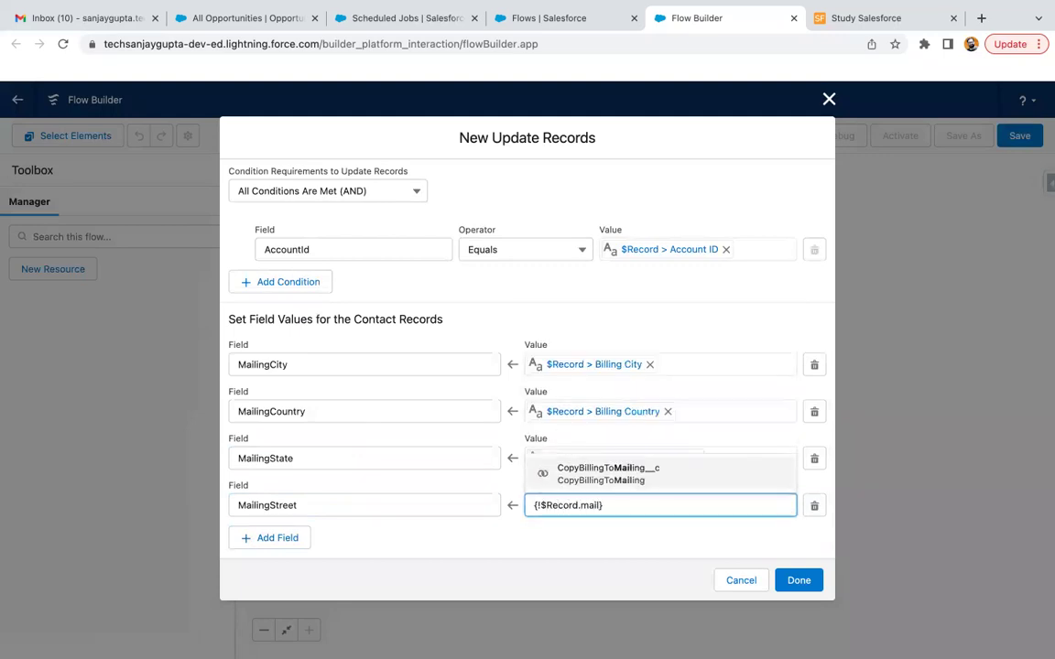
key(BackSpace)
key(BackSpace)
key(BackSpace)
key(BackSpace)
key(BackSpace)
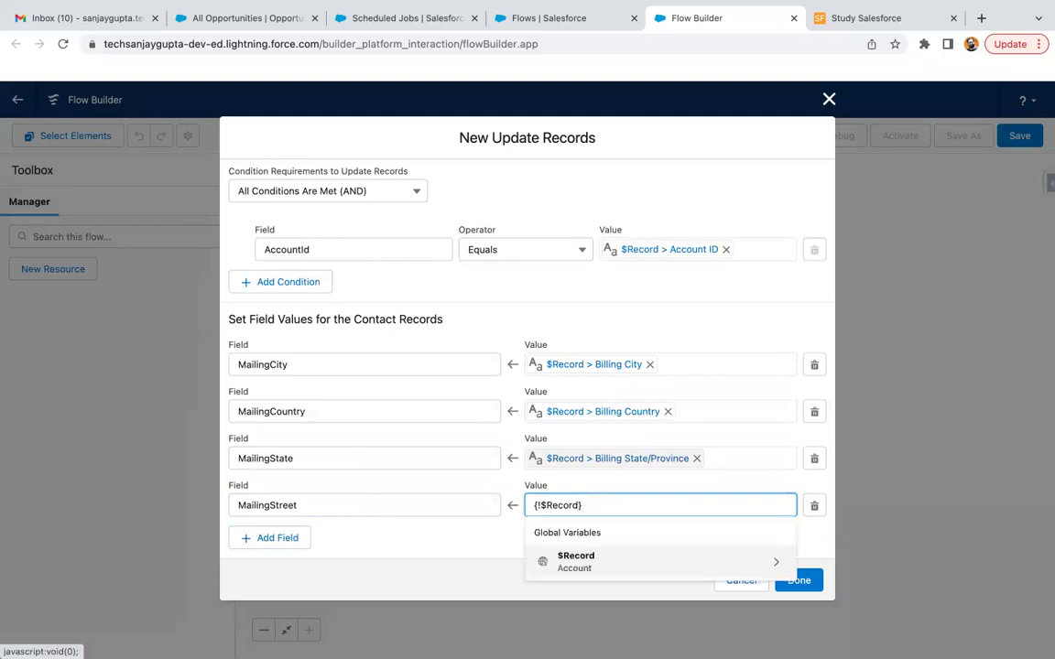
text(.billings)
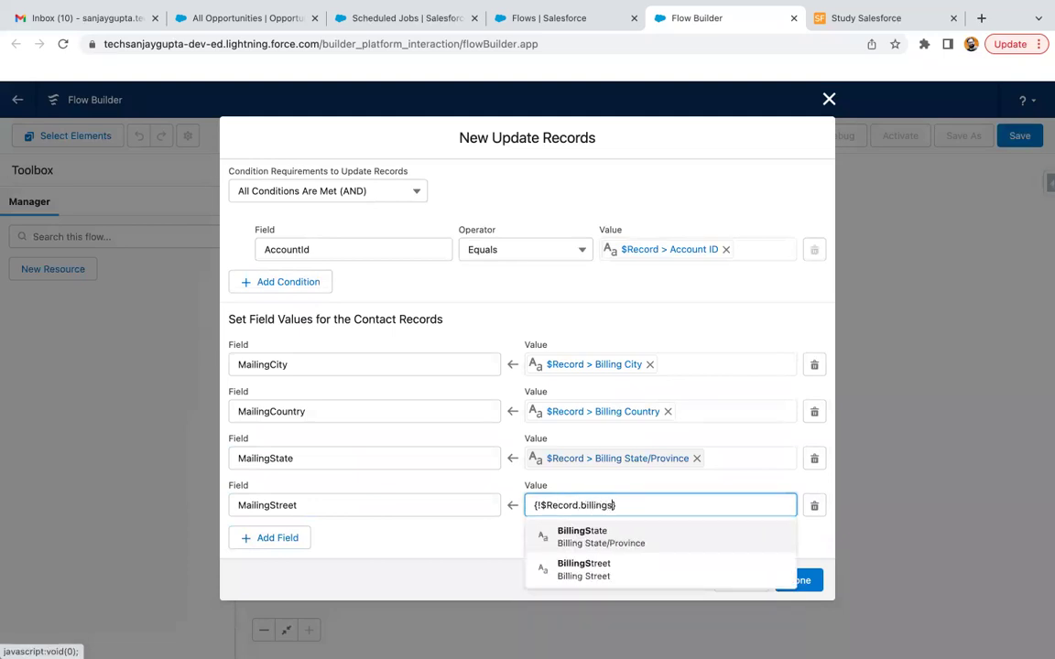
click(587, 568)
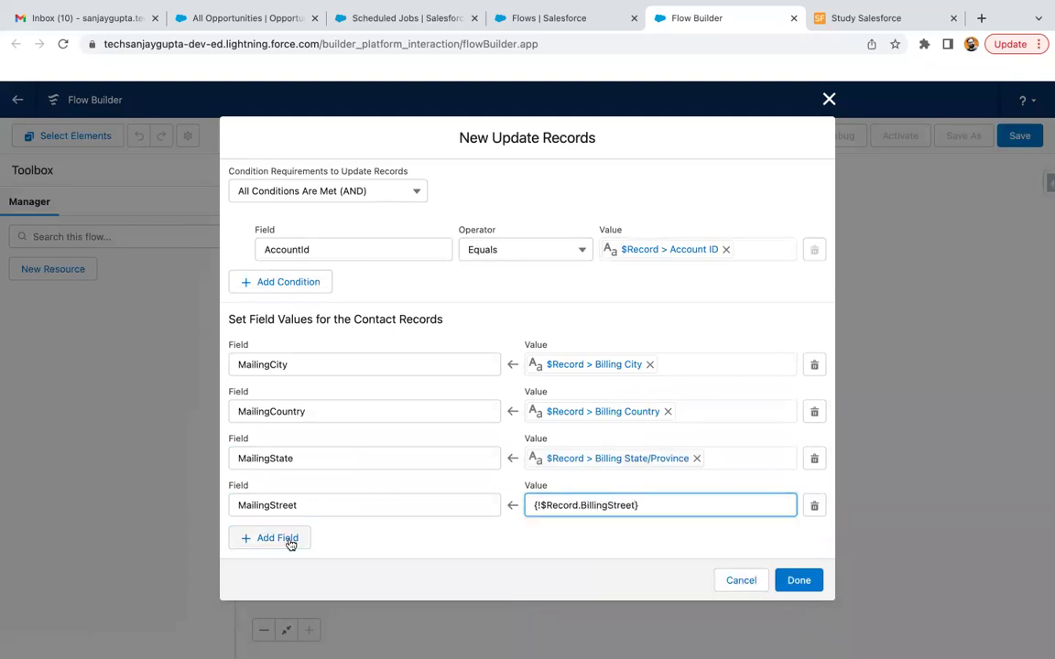
Set the contacts' MailingPostalCode from the $Record field BillingPostalCode and finish the Update Contacts element.
click(290, 540)
scroll(370, 478, down, 2)
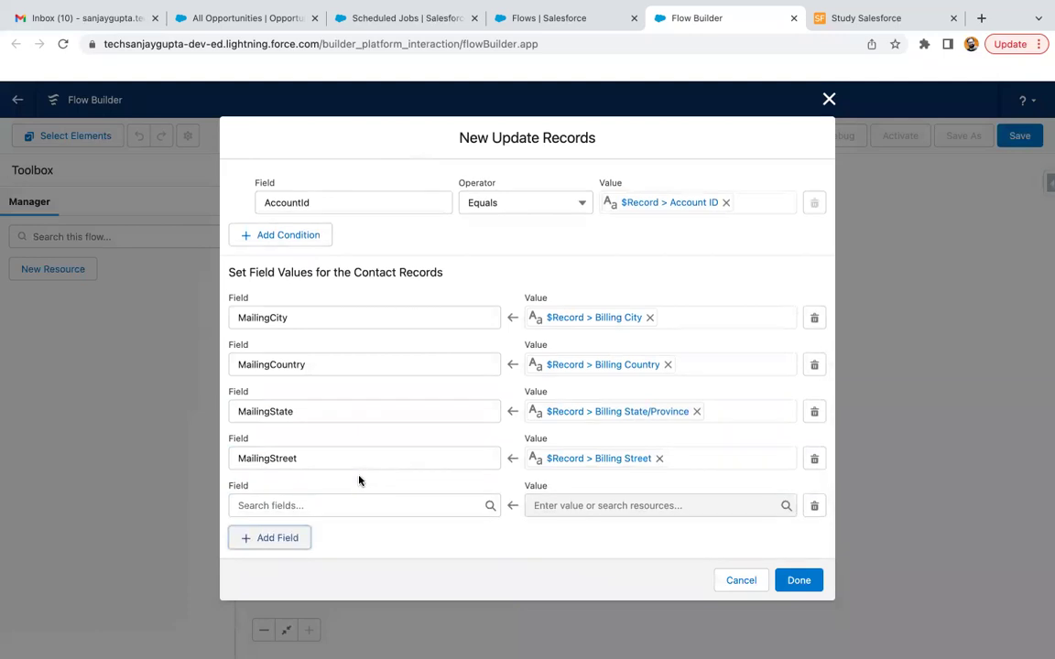
click(326, 506)
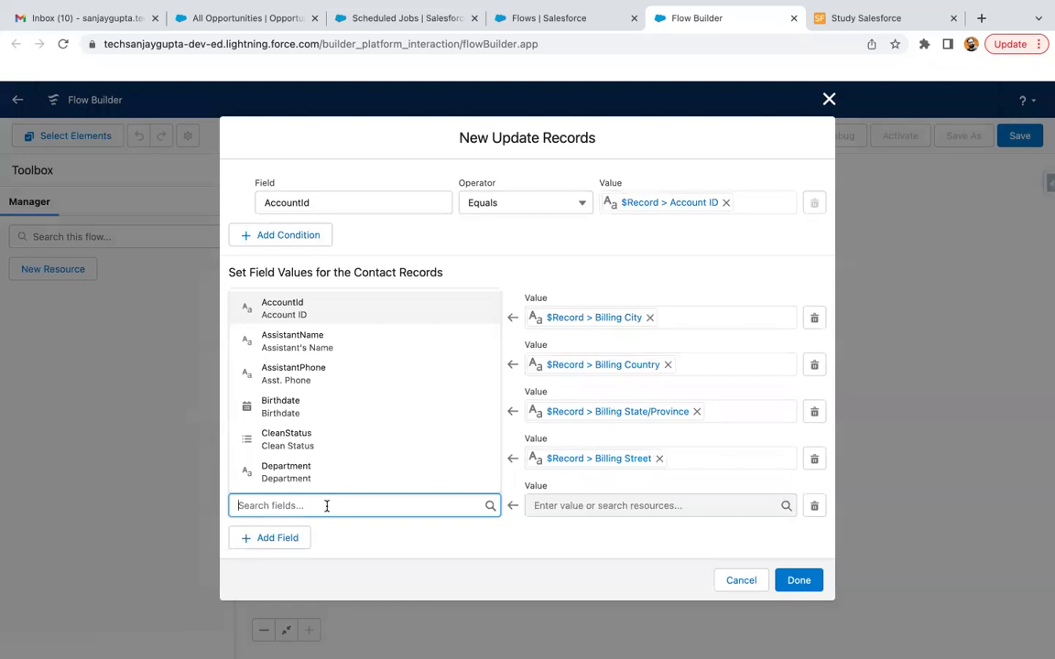
text(mailing)
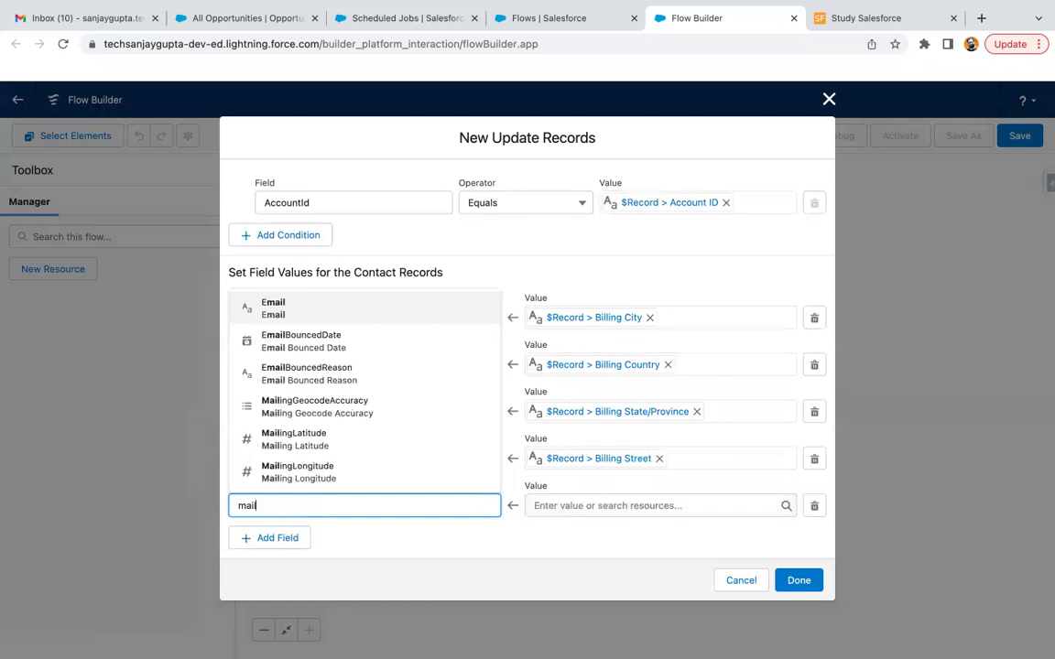
click(354, 469)
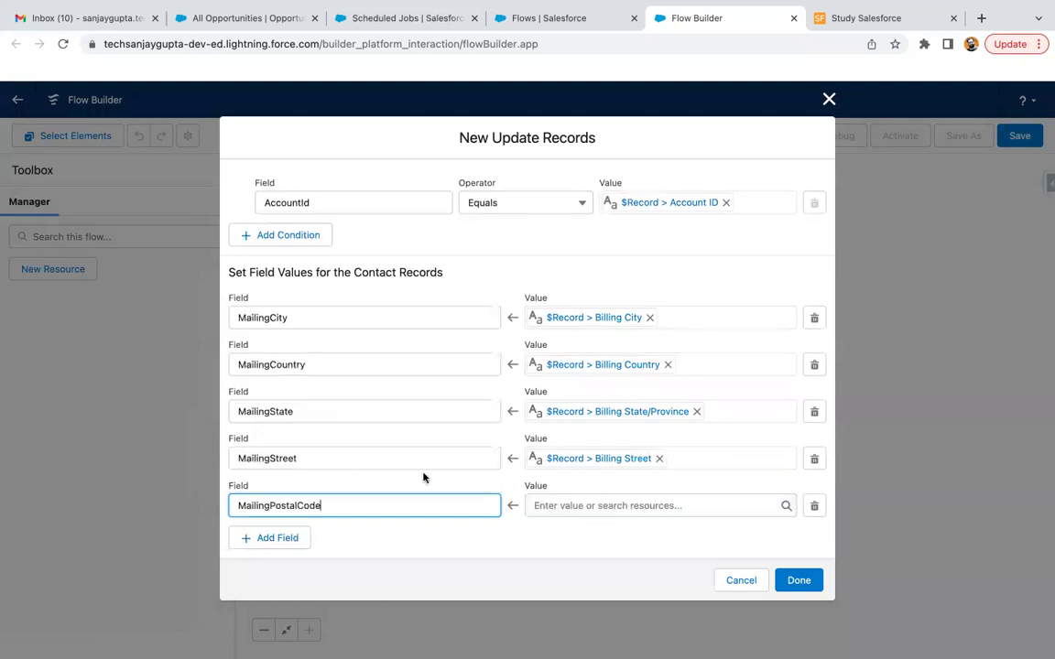
click(566, 506)
text($reco)
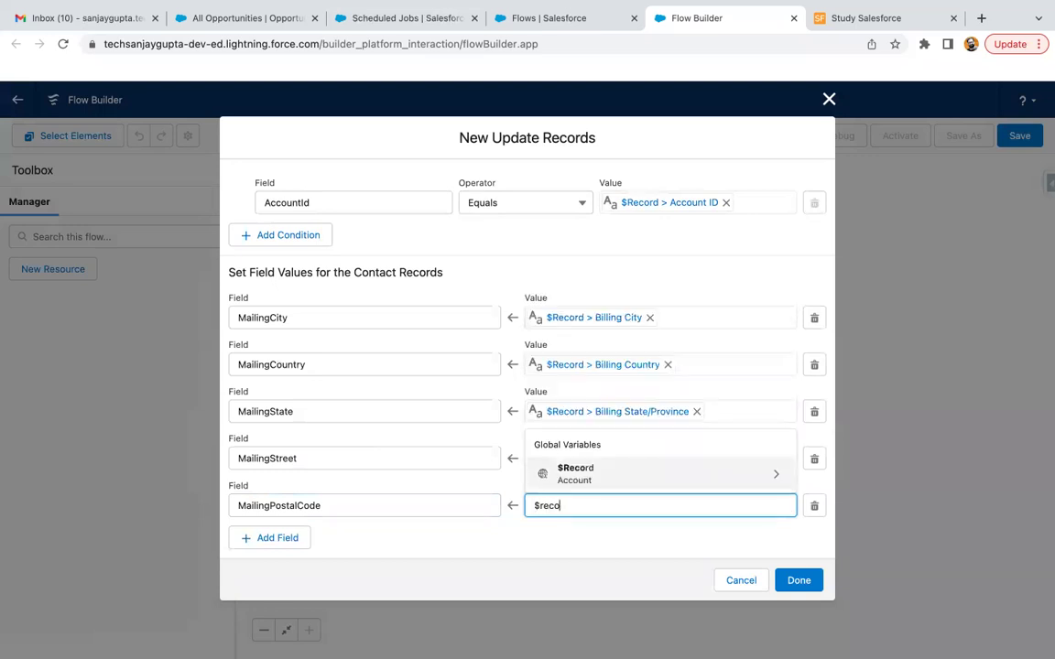
click(600, 483)
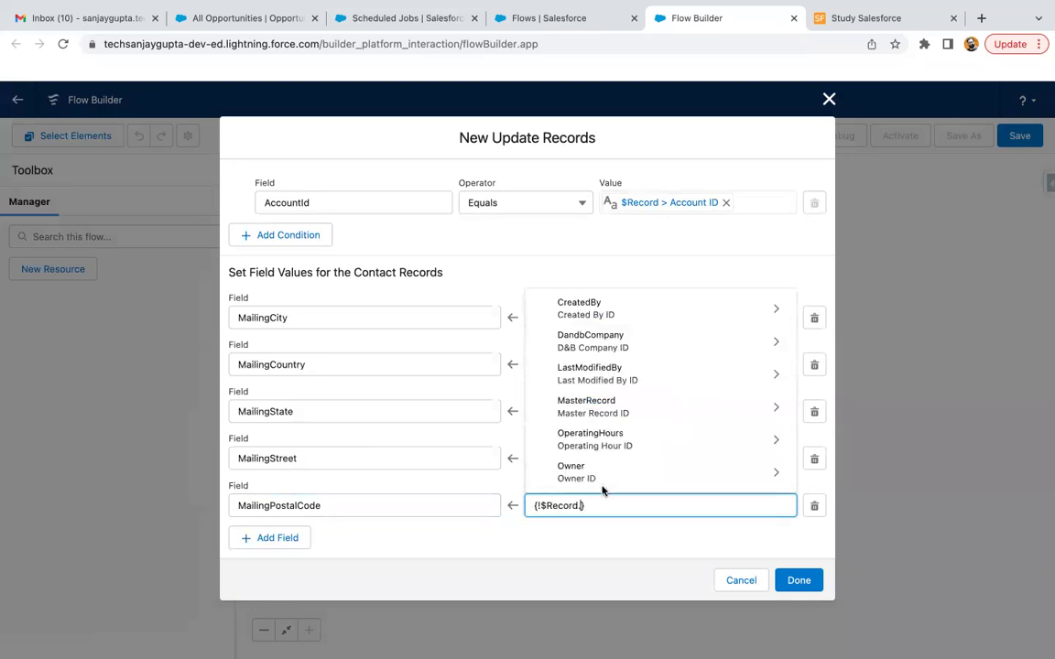
text(pos)
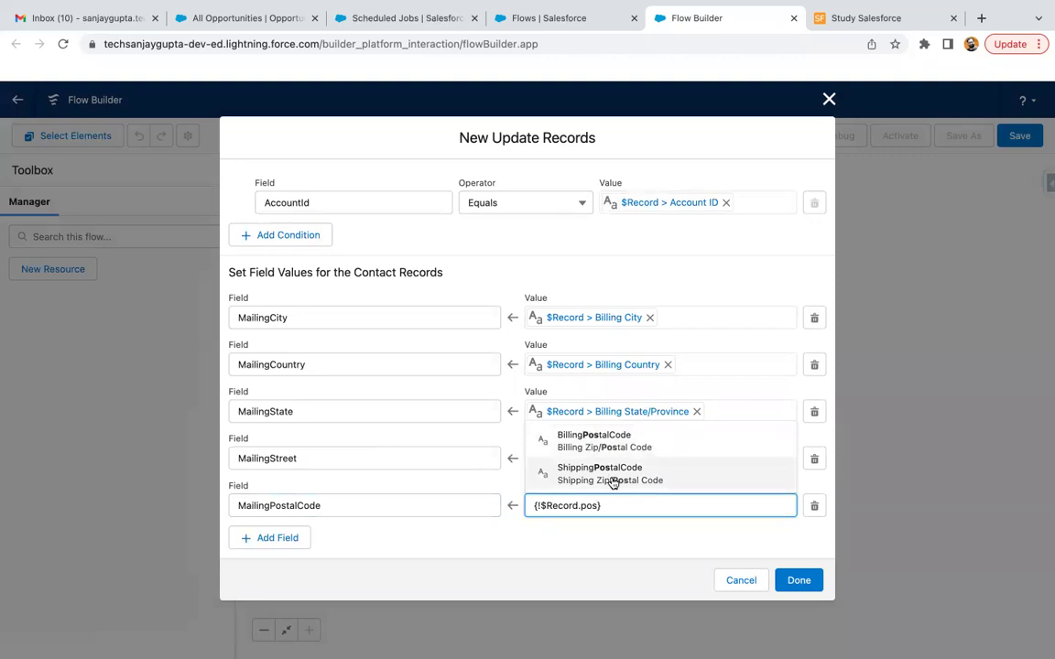
click(618, 445)
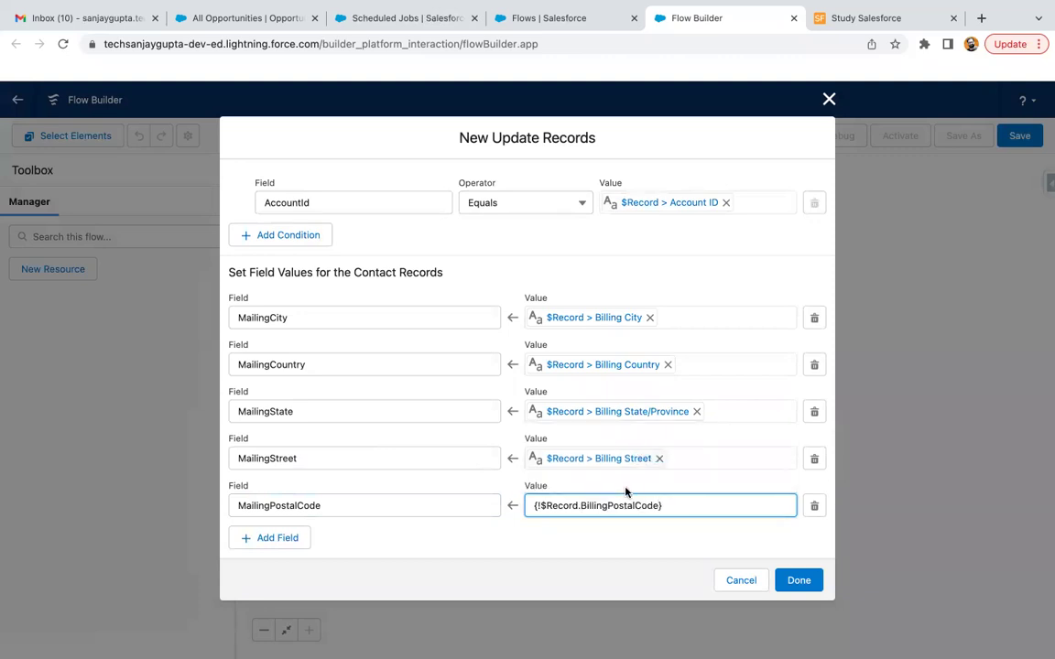
click(630, 538)
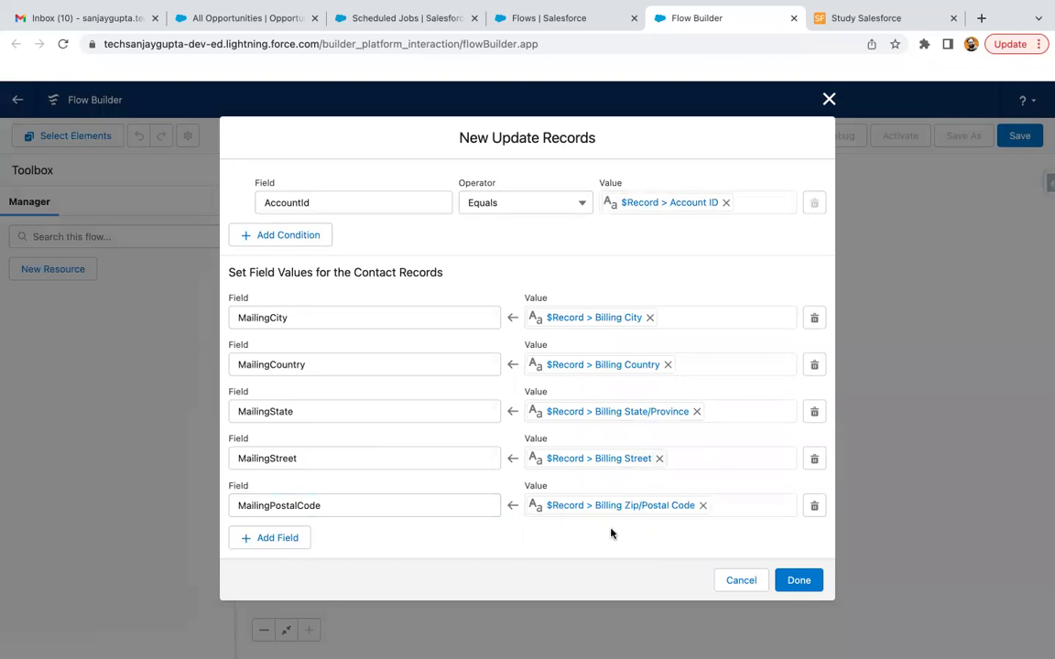
click(808, 583)
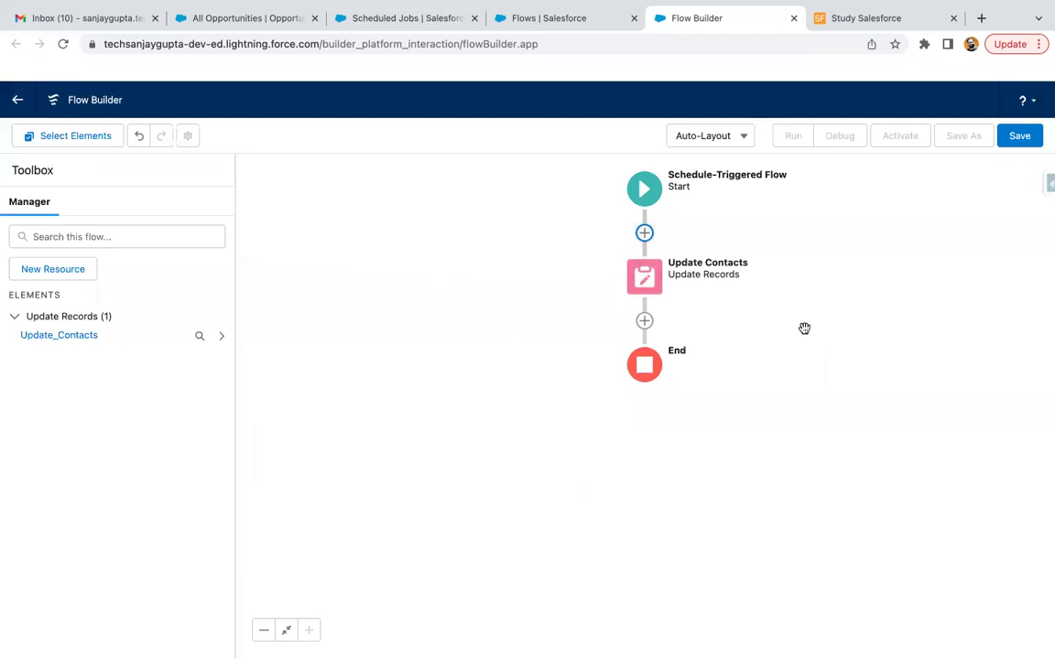
drag(803, 326, 599, 365)
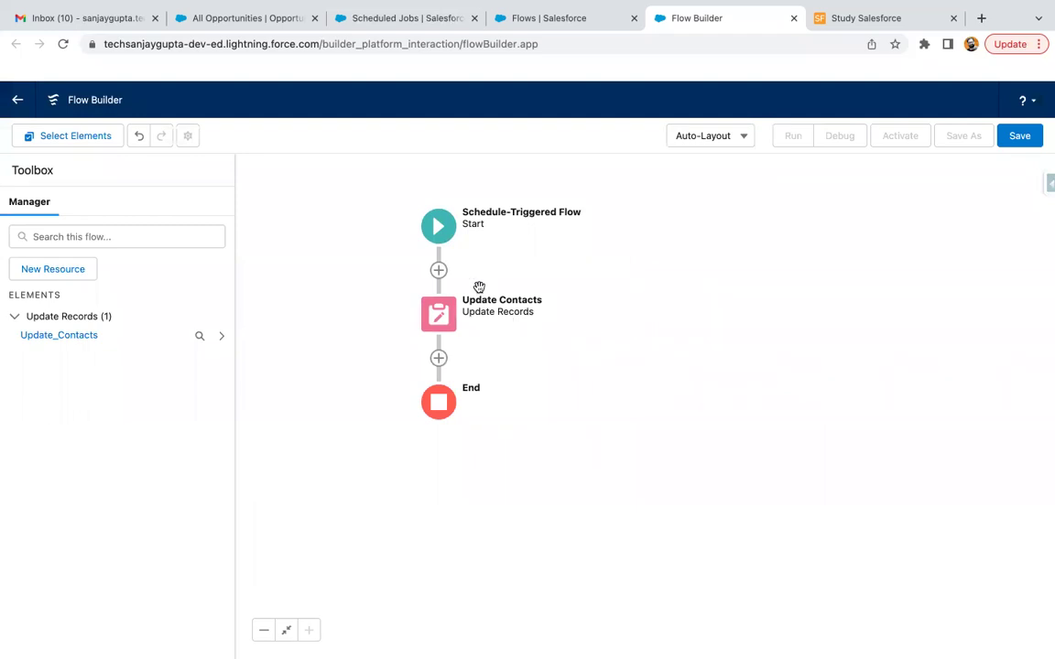
click(438, 226)
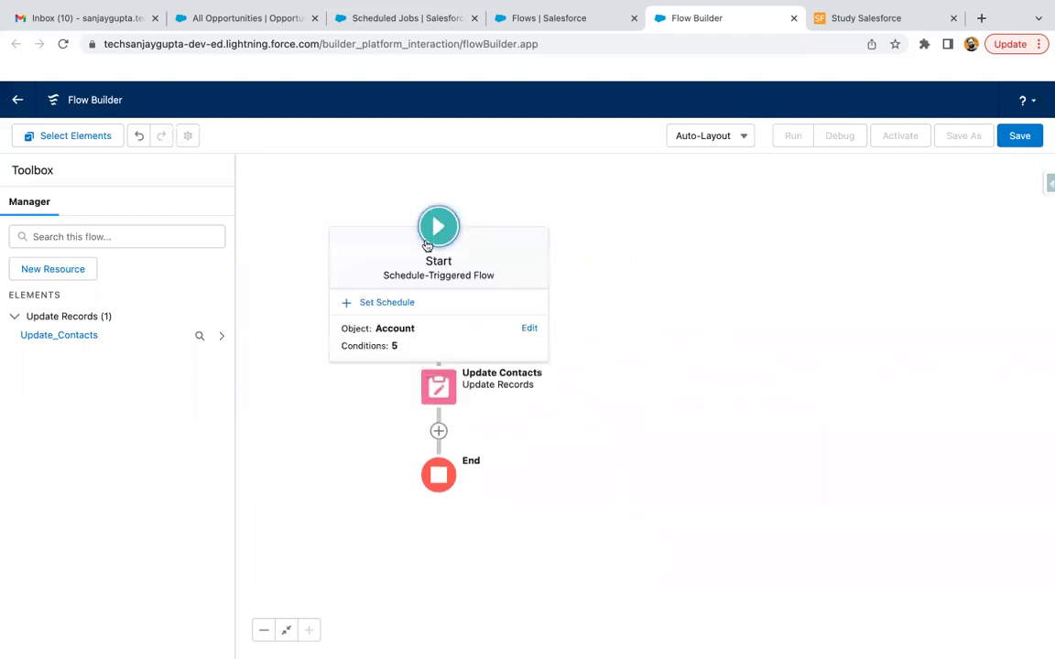
click(382, 303)
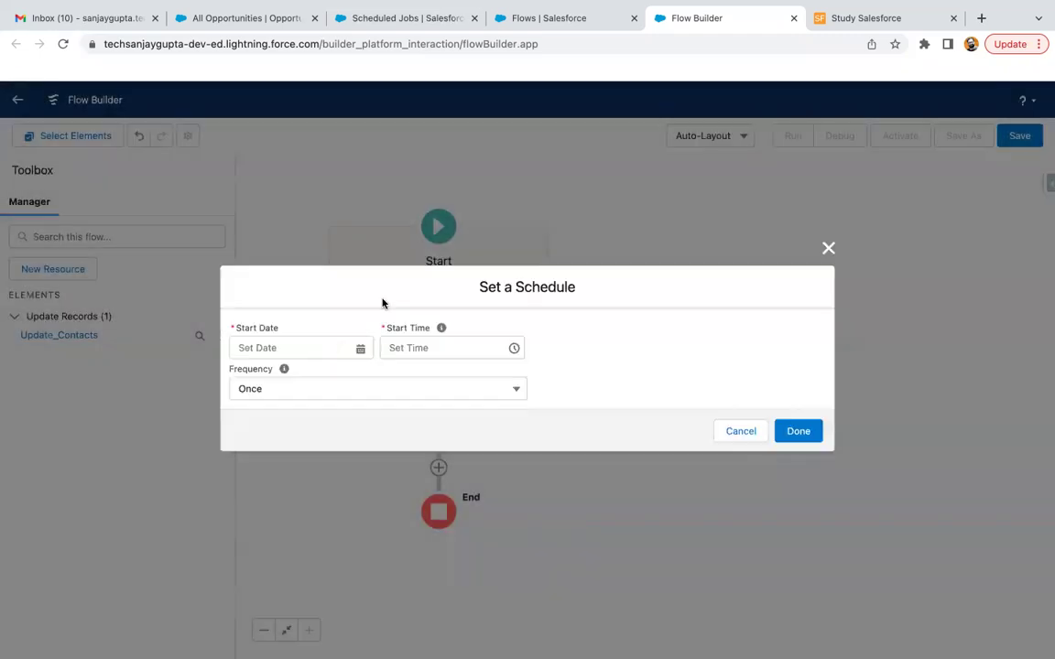
click(306, 389)
click(301, 448)
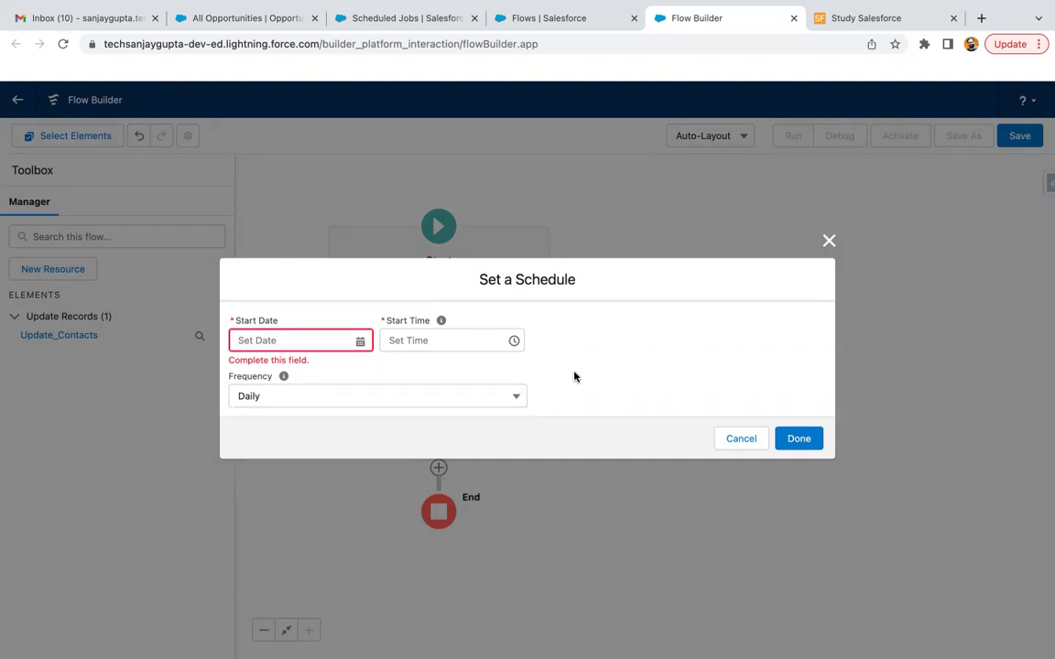
click(733, 439)
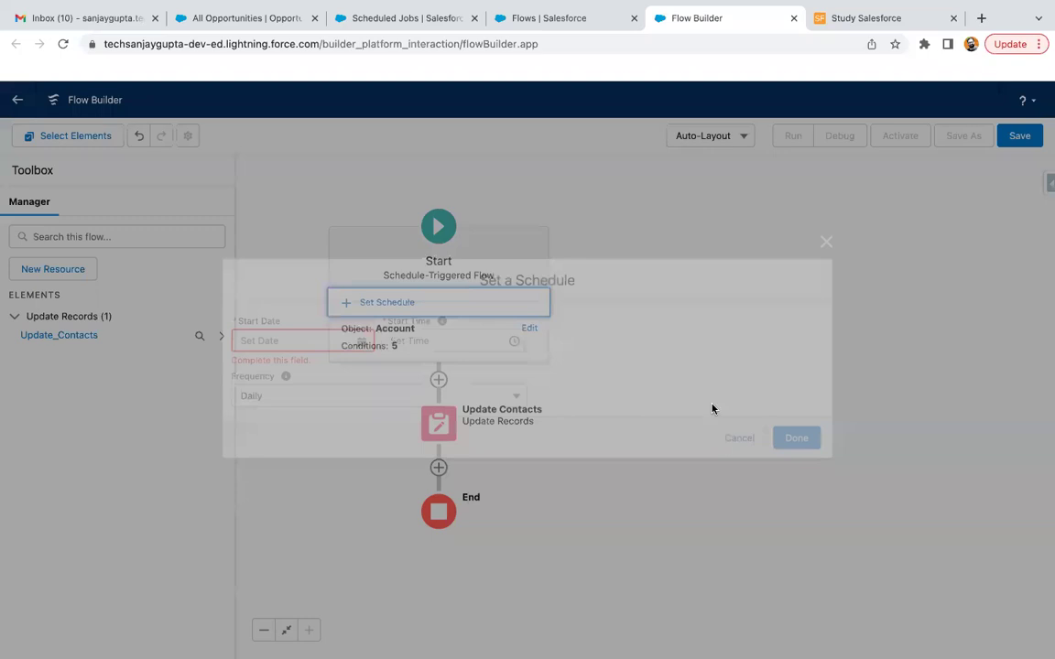
Label the flow Update Account Address to Contact and try to save it.
click(1017, 136)
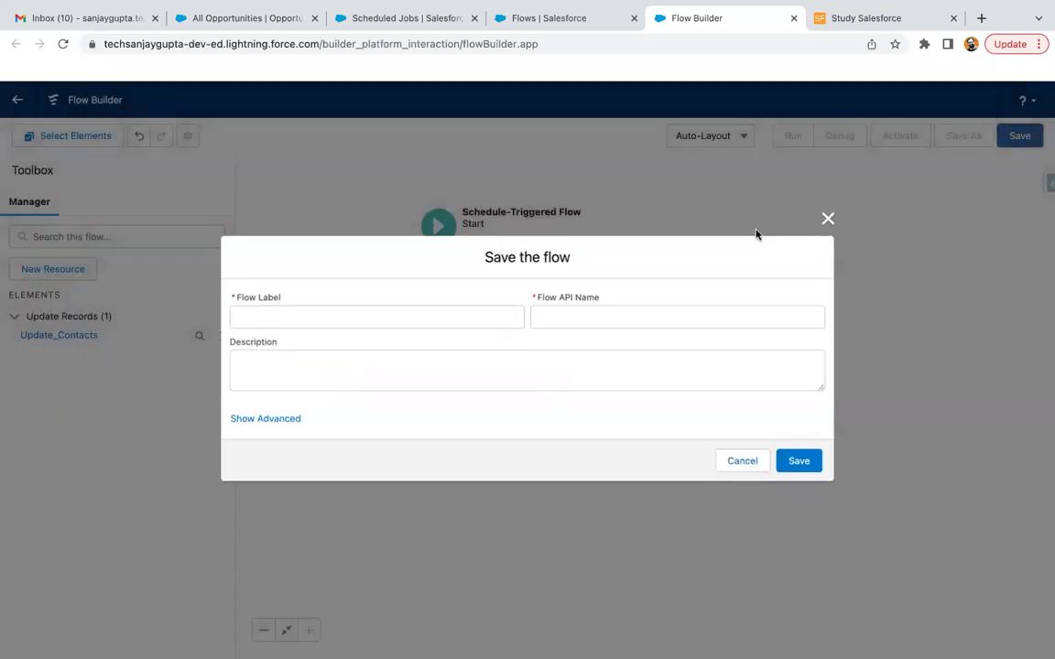
click(447, 312)
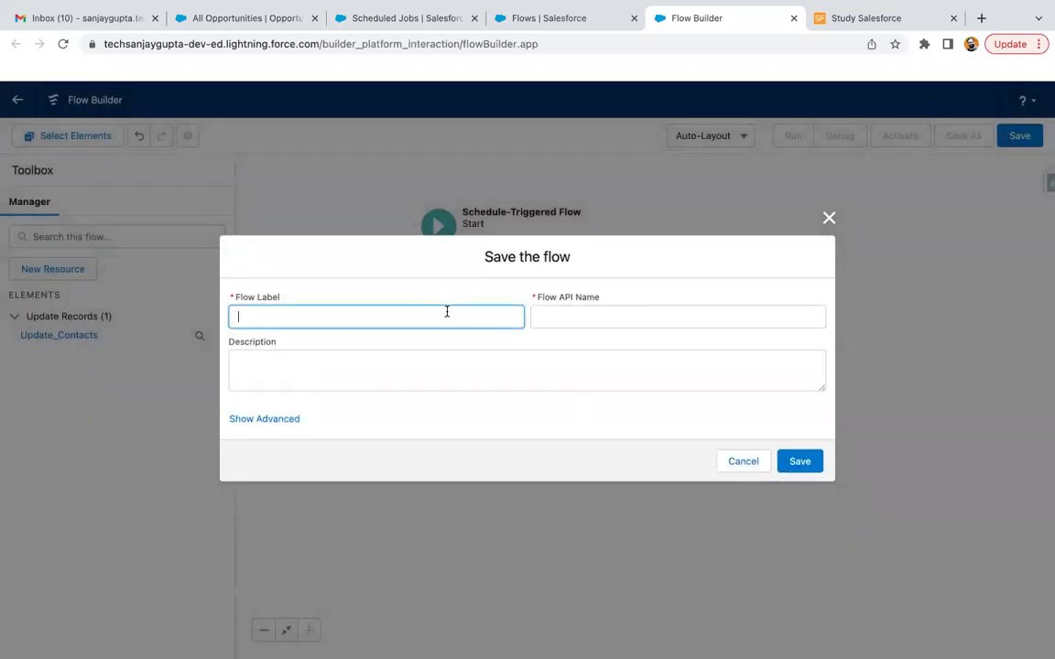
text(Update Account Address to C)
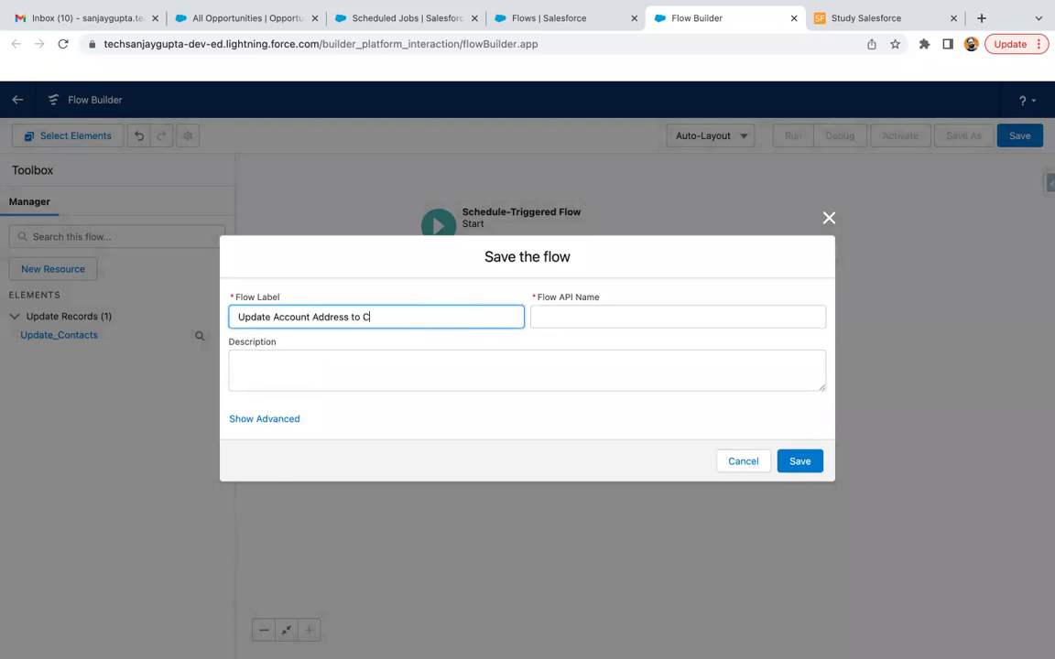
text(ontact)
click(641, 421)
click(800, 461)
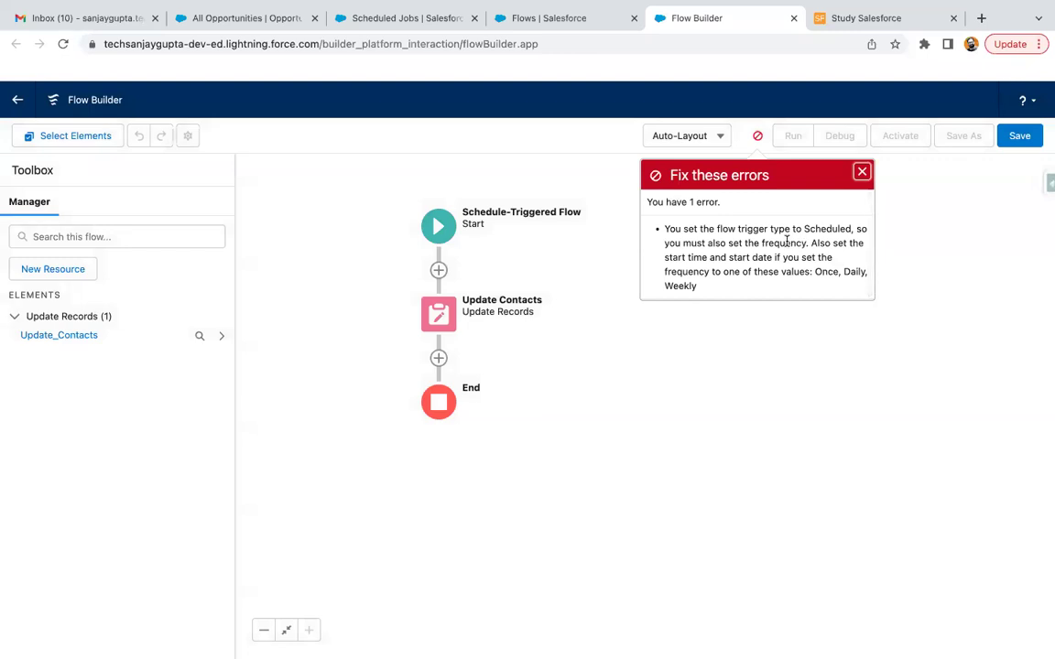
Dismiss the error list and try saving the flow again with the same label and API name.
click(861, 172)
click(1015, 136)
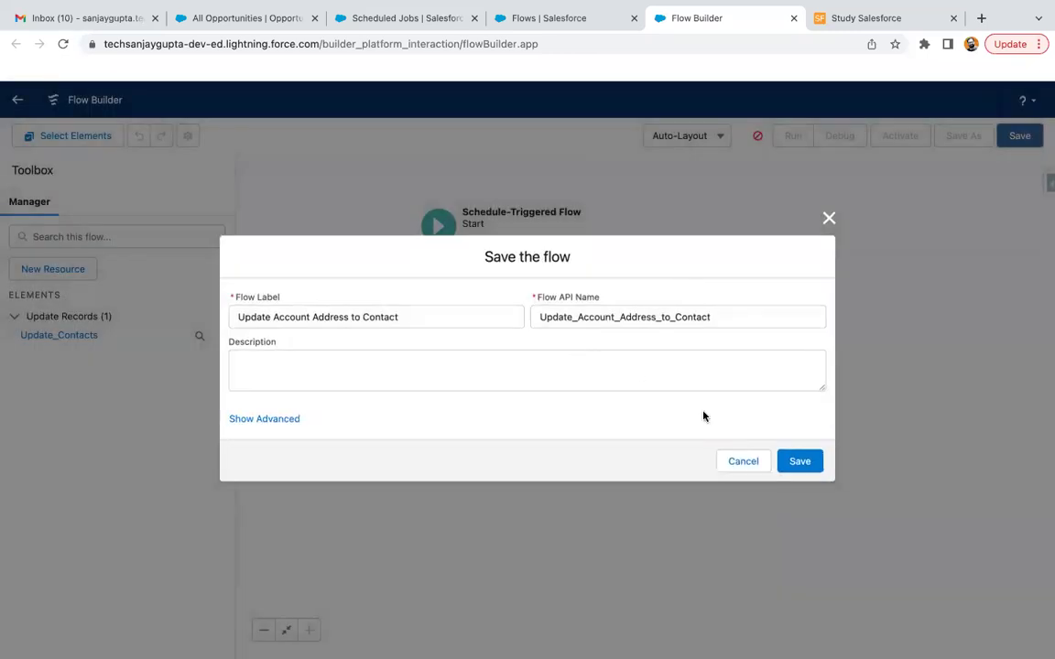
click(801, 461)
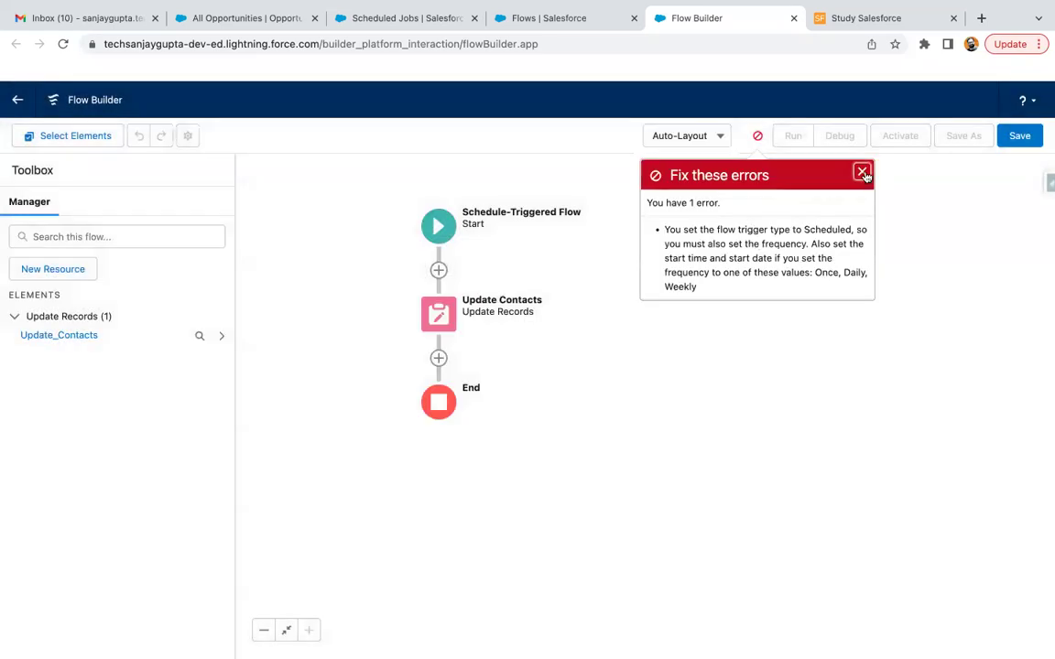
click(862, 172)
Schedule the flow to start on Jul 5, 2022 at 11:00 PM with frequency Once, and save the flow.
click(437, 226)
click(373, 305)
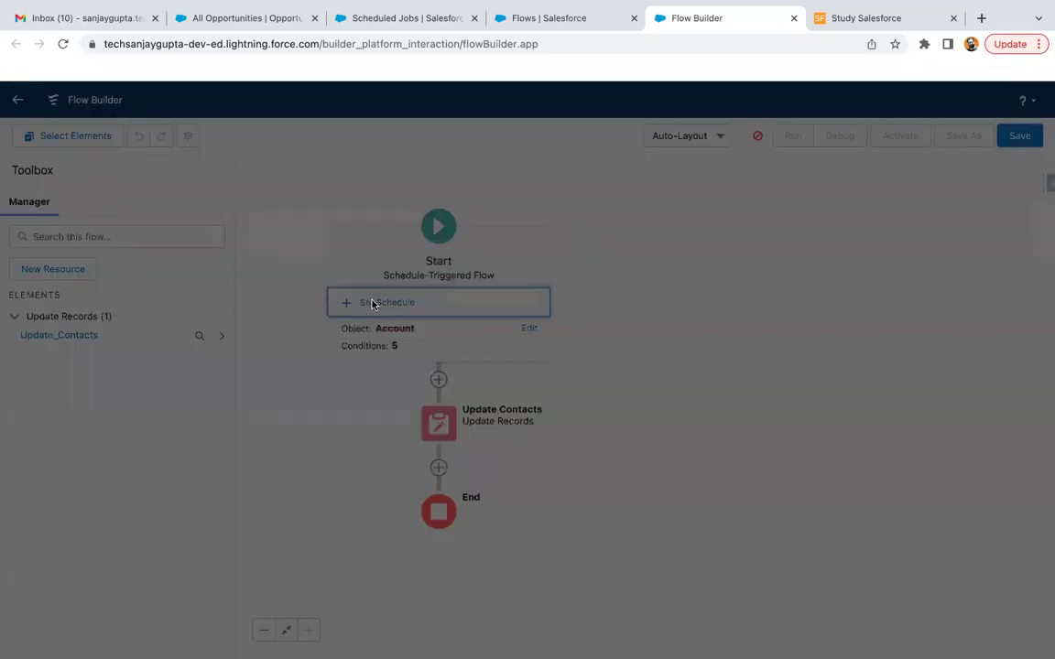
click(358, 349)
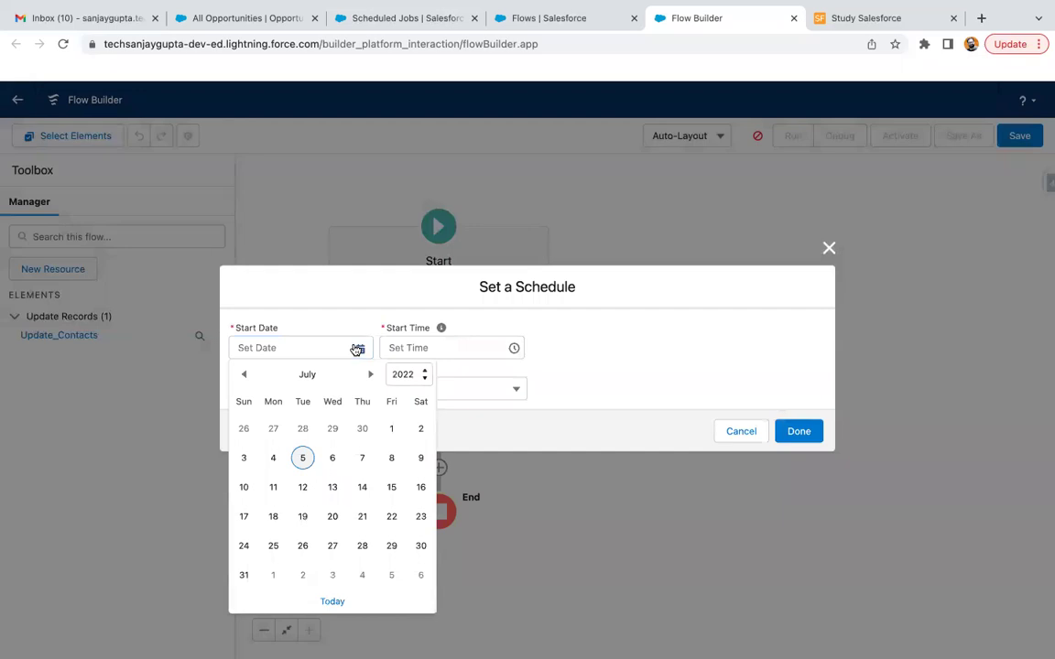
click(302, 458)
click(451, 351)
scroll(466, 465, down, 20)
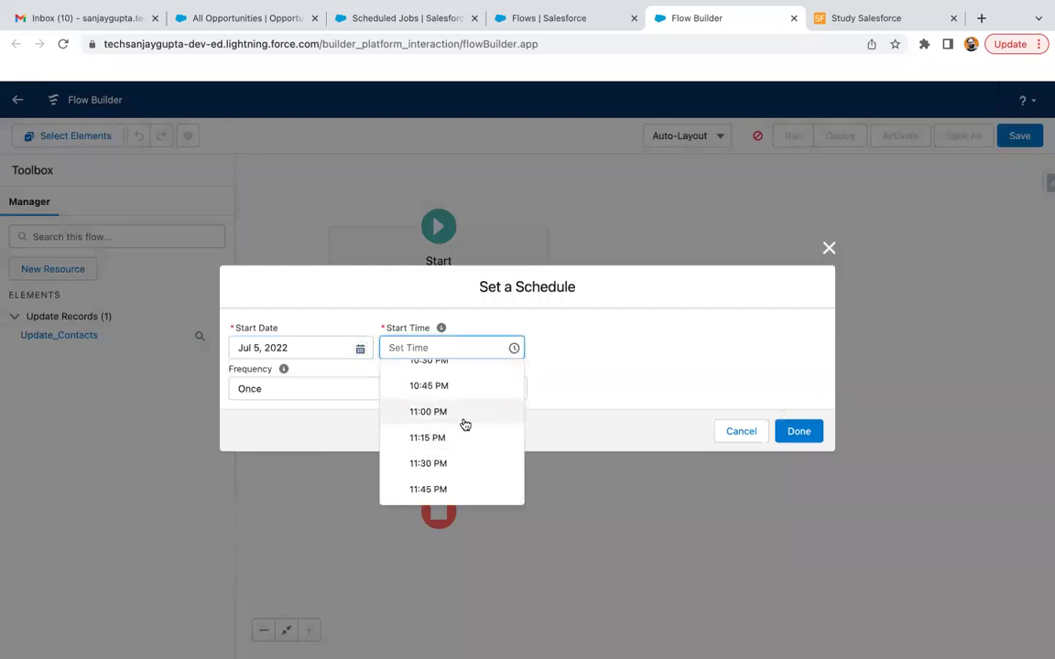
click(463, 417)
click(799, 431)
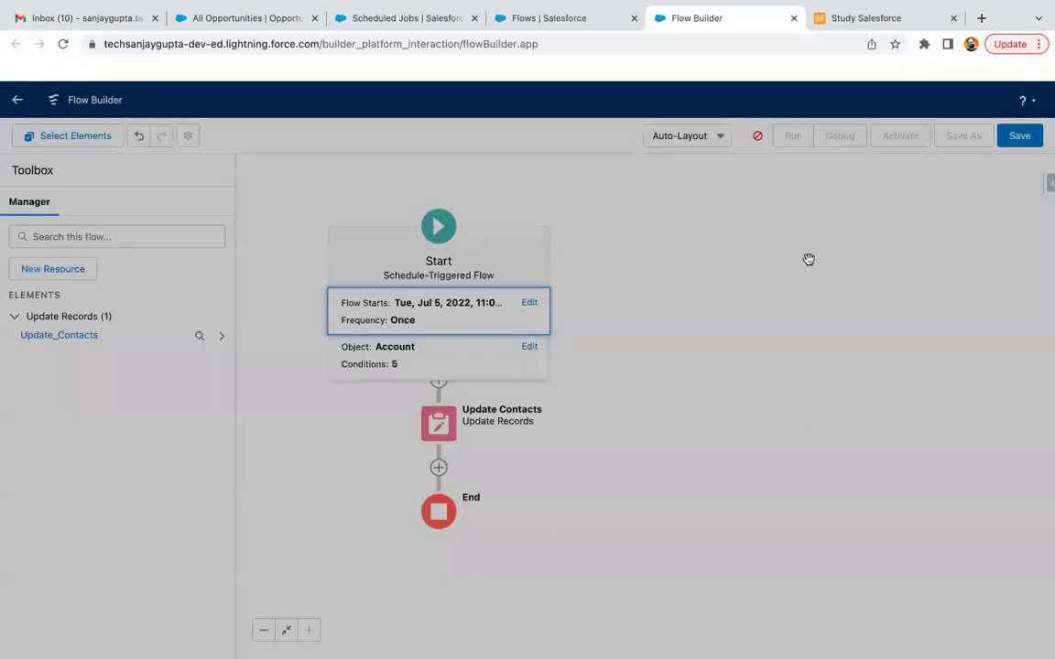
click(1020, 137)
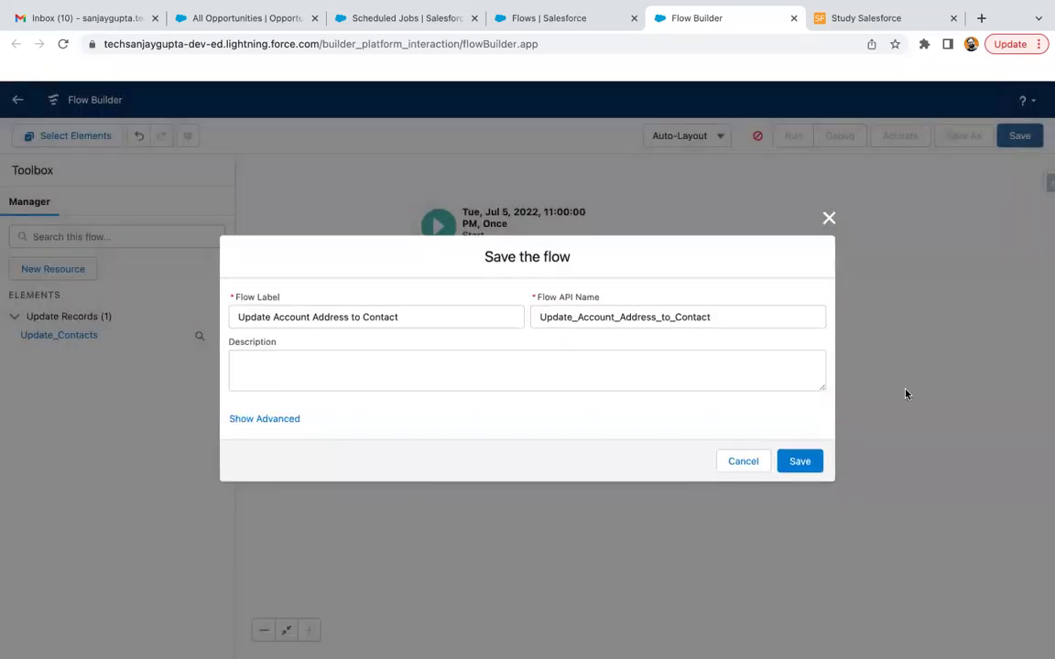
click(810, 460)
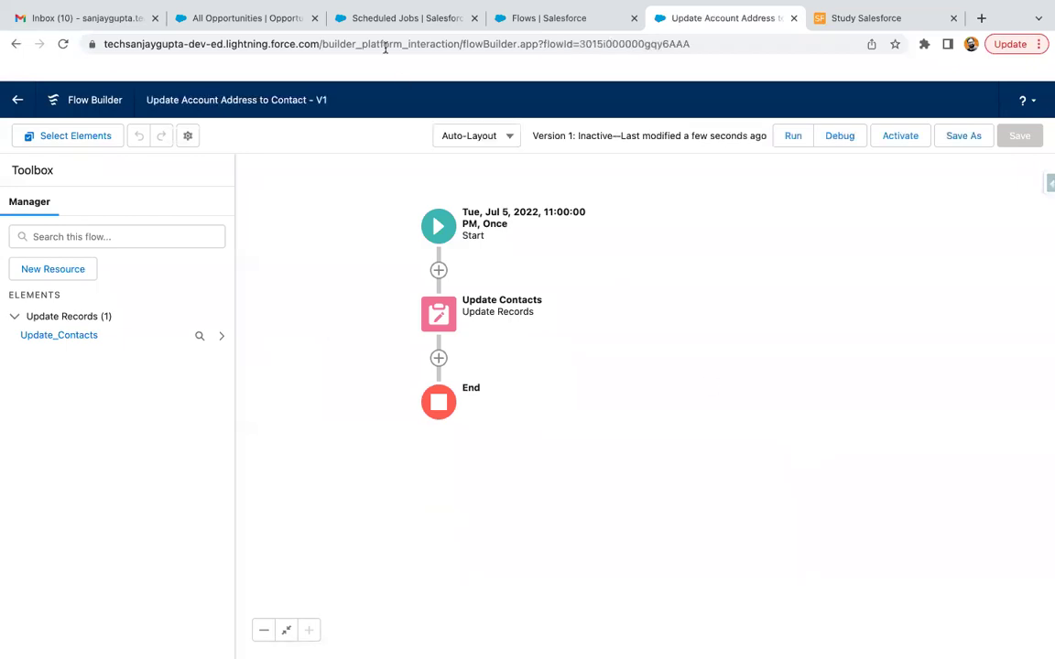
Open the Account object's Fields & Relationships in Object Manager and start a new custom field.
click(412, 18)
click(200, 136)
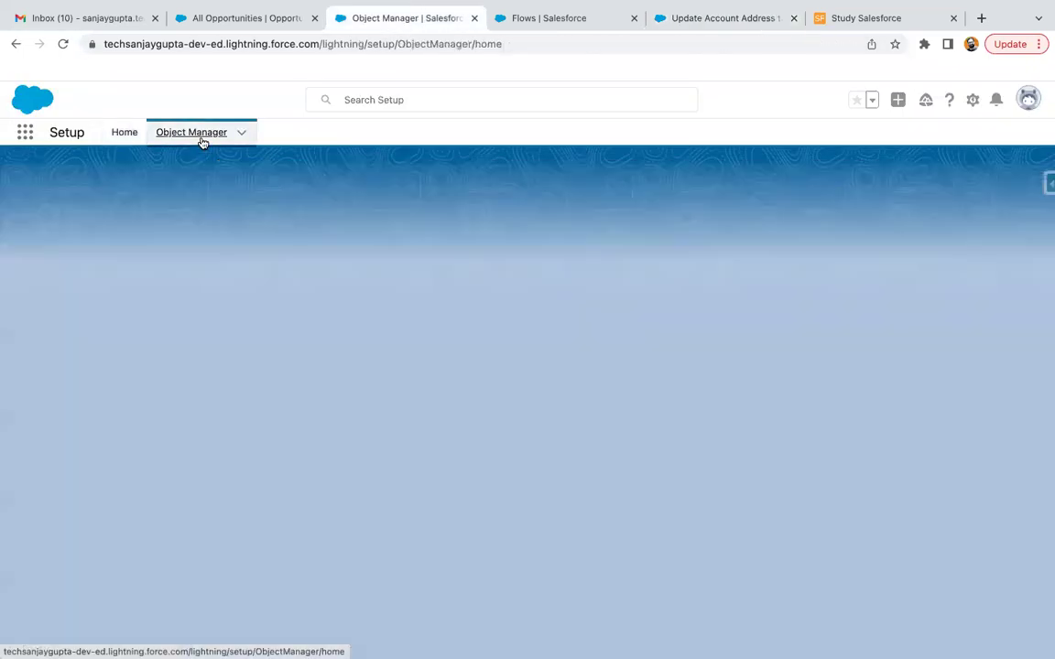
click(42, 274)
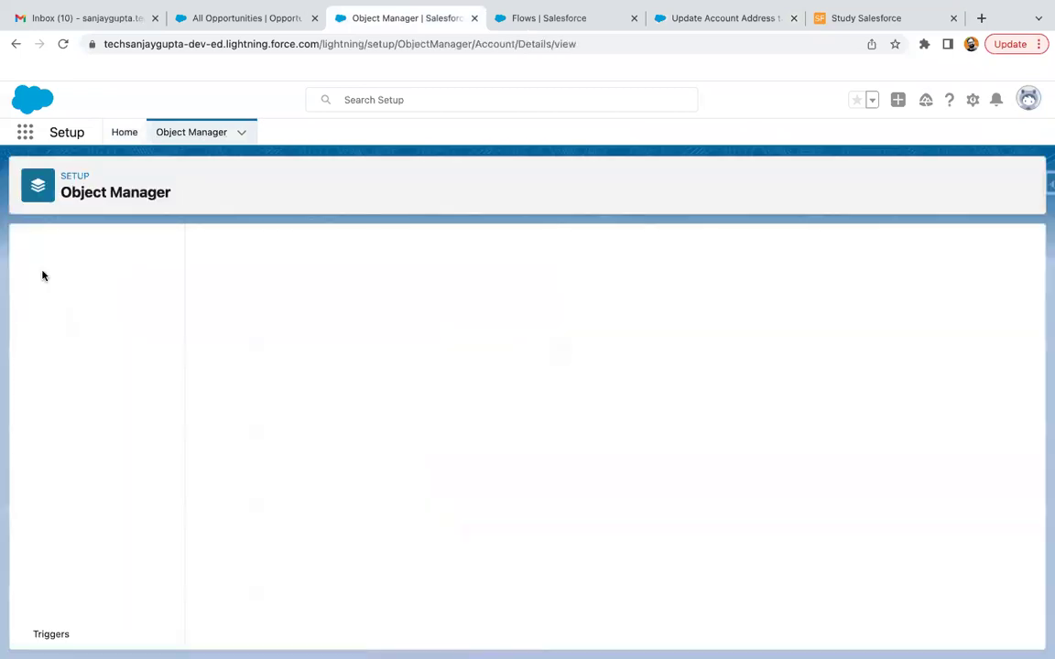
click(55, 275)
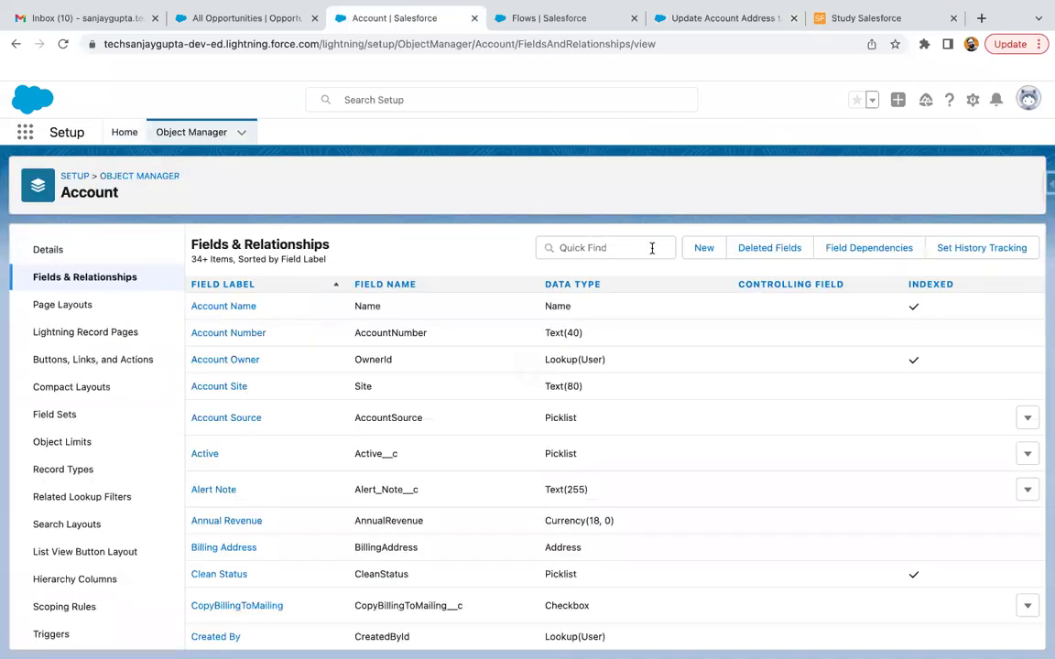
click(701, 248)
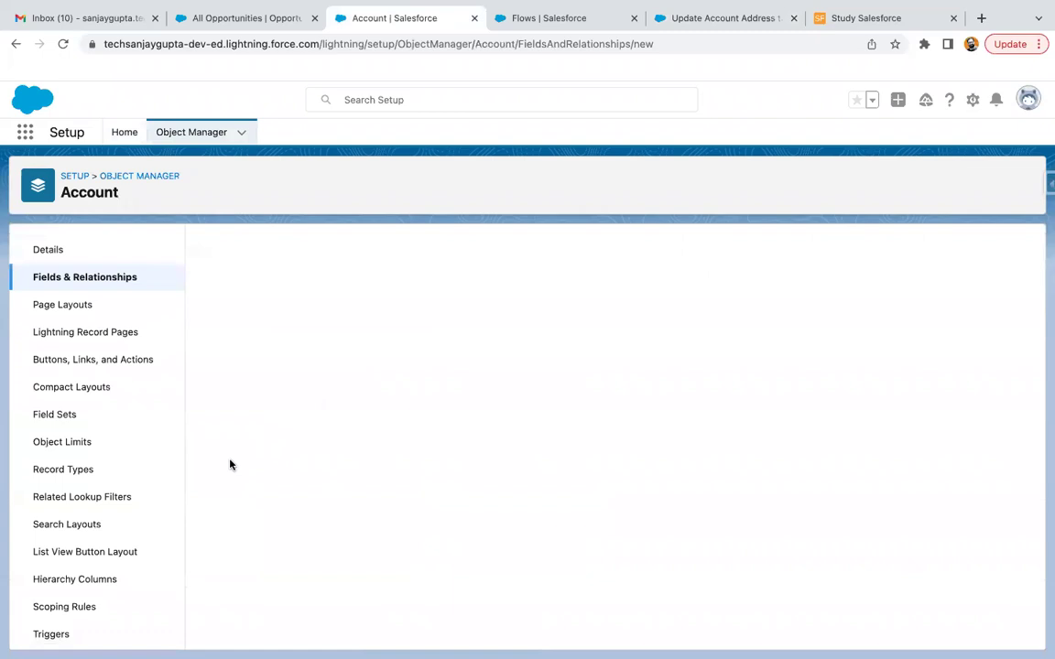
Create a Checkbox field labelled Address Copied? on Account, keeping the offered field-level security, and save it.
click(214, 575)
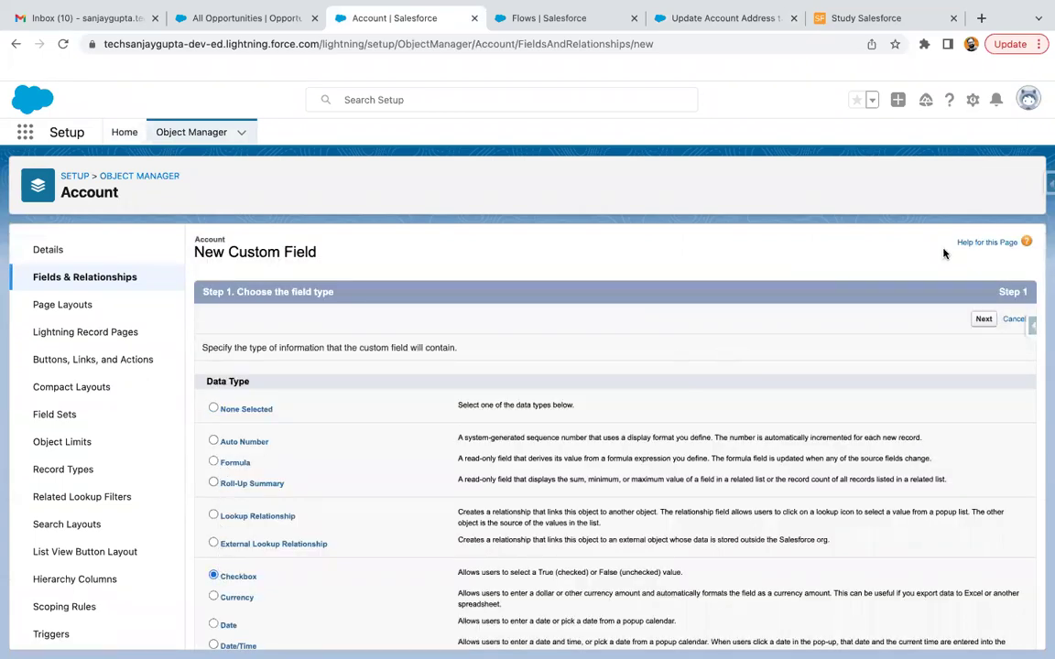
click(984, 320)
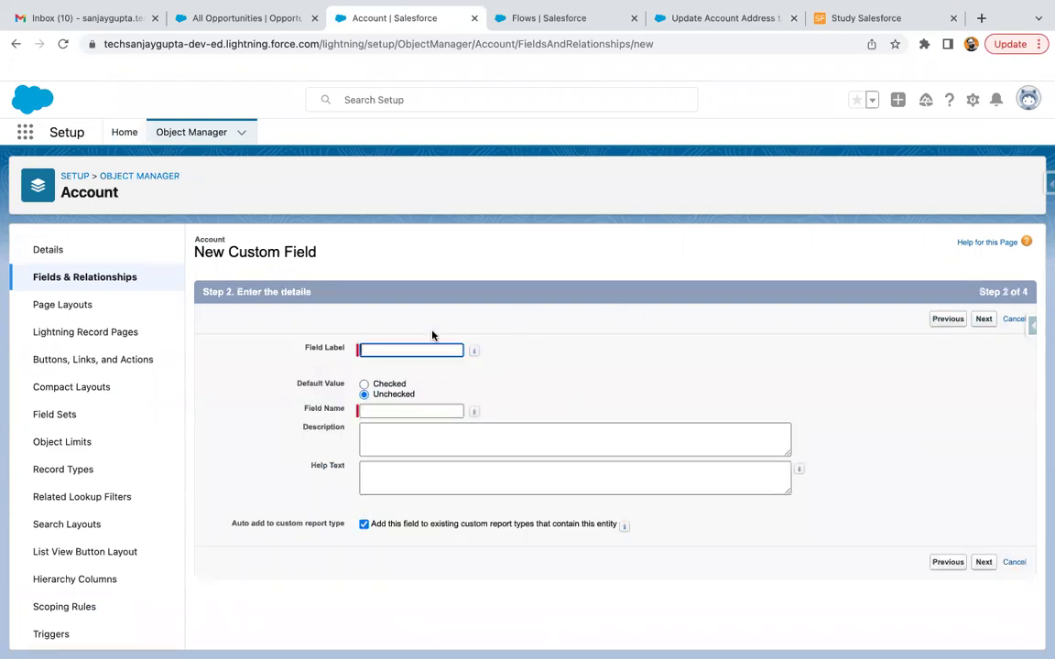
text(Address Copied?)
click(550, 320)
click(983, 319)
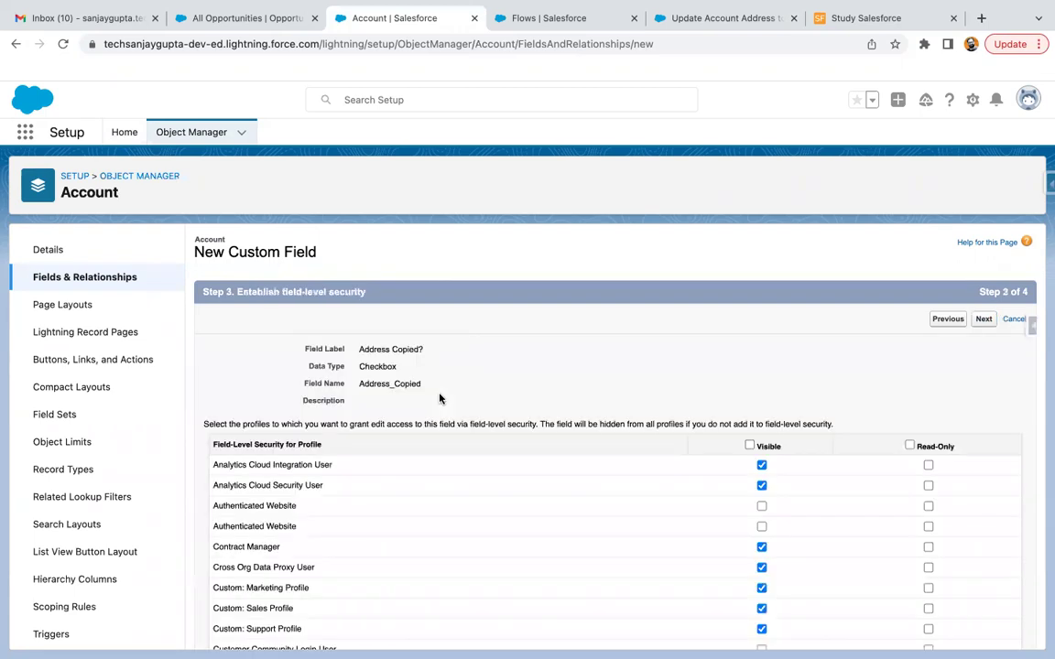
click(983, 320)
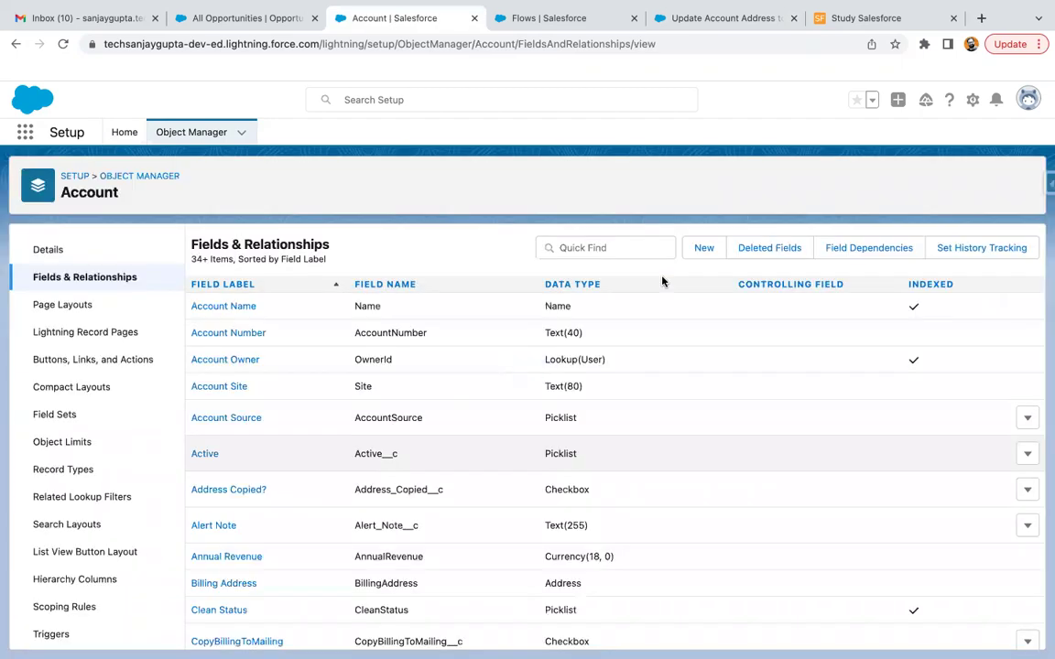
Return to the Update Account Address to Contact flow and reload it in Flow Builder.
click(566, 19)
click(674, 18)
click(62, 44)
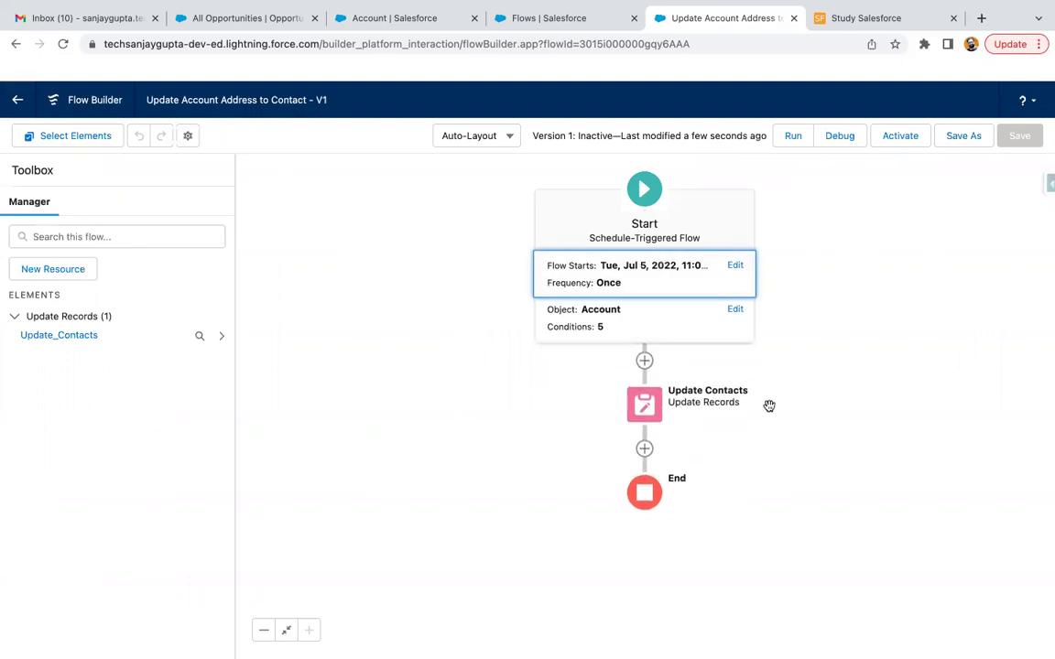
click(871, 358)
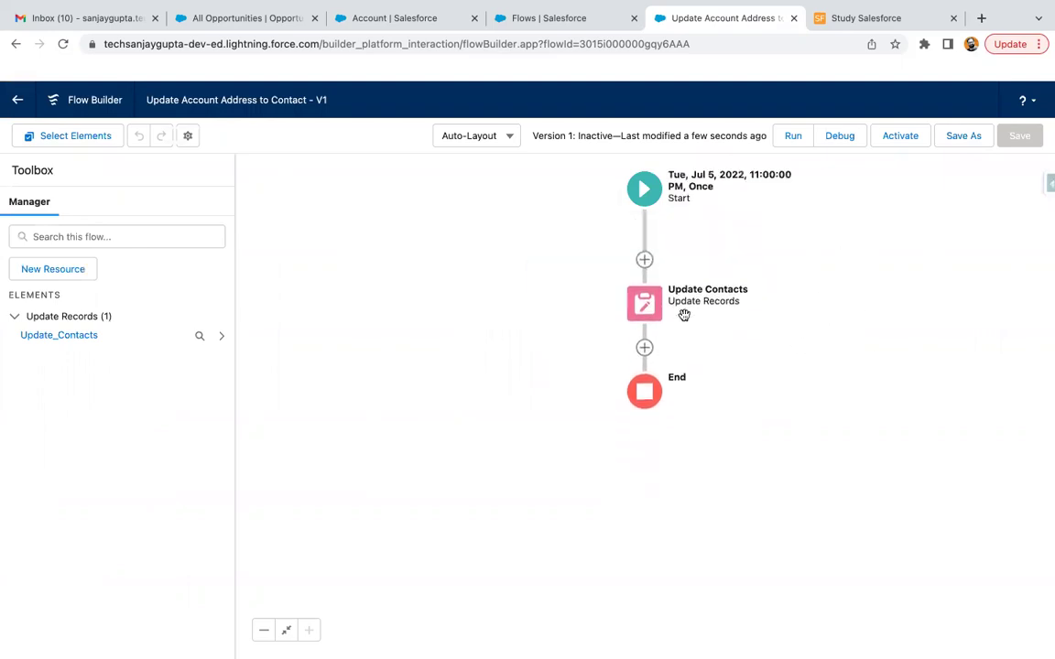
Add the filter condition Address_Copied__c Equals False to the Account conditions in the flow's Start element.
click(645, 194)
click(601, 327)
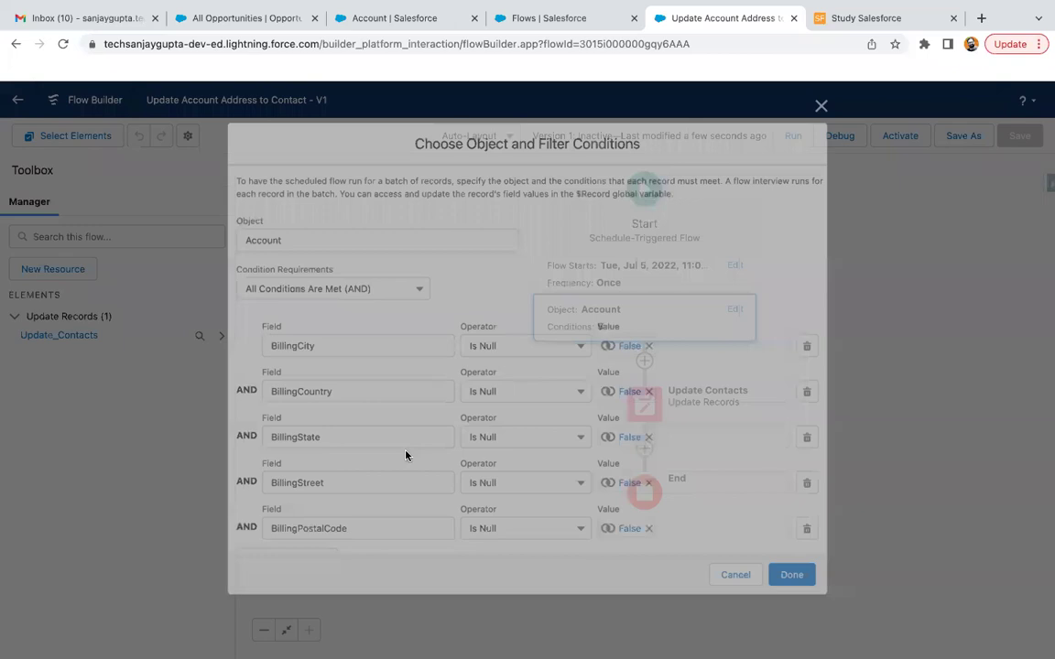
click(309, 554)
scroll(318, 532, down, 1)
click(330, 507)
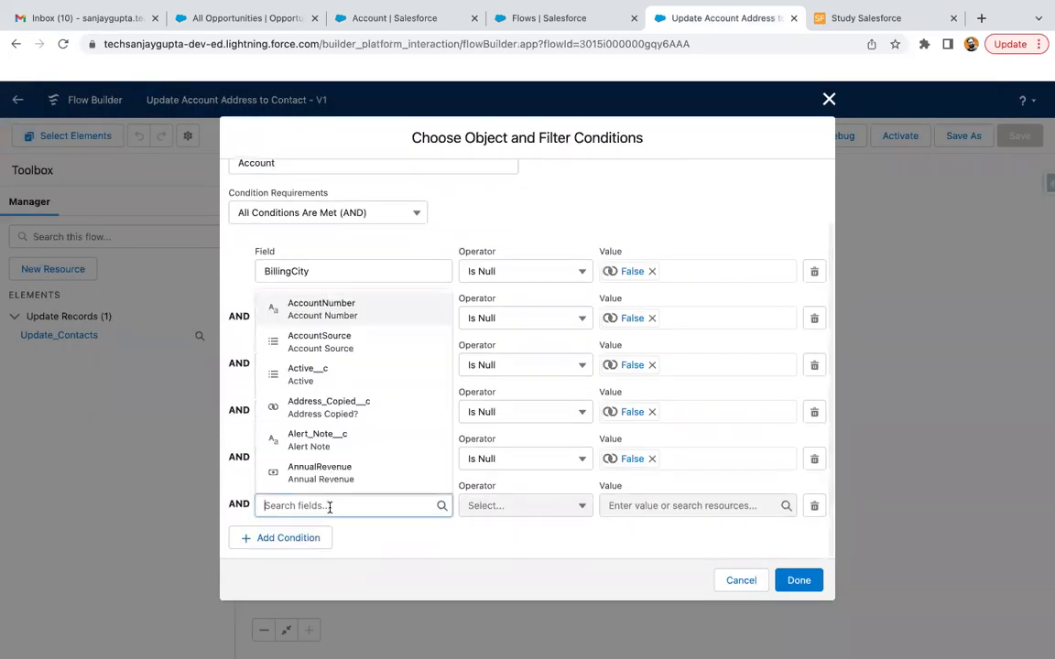
text(add)
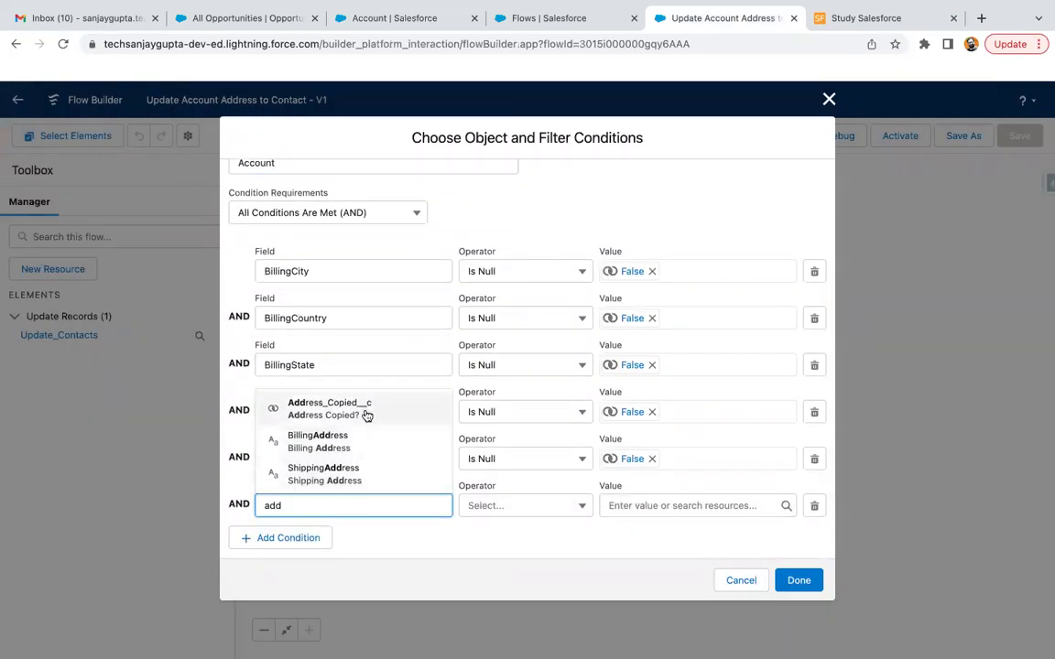
click(367, 416)
click(617, 506)
text(fals)
click(662, 474)
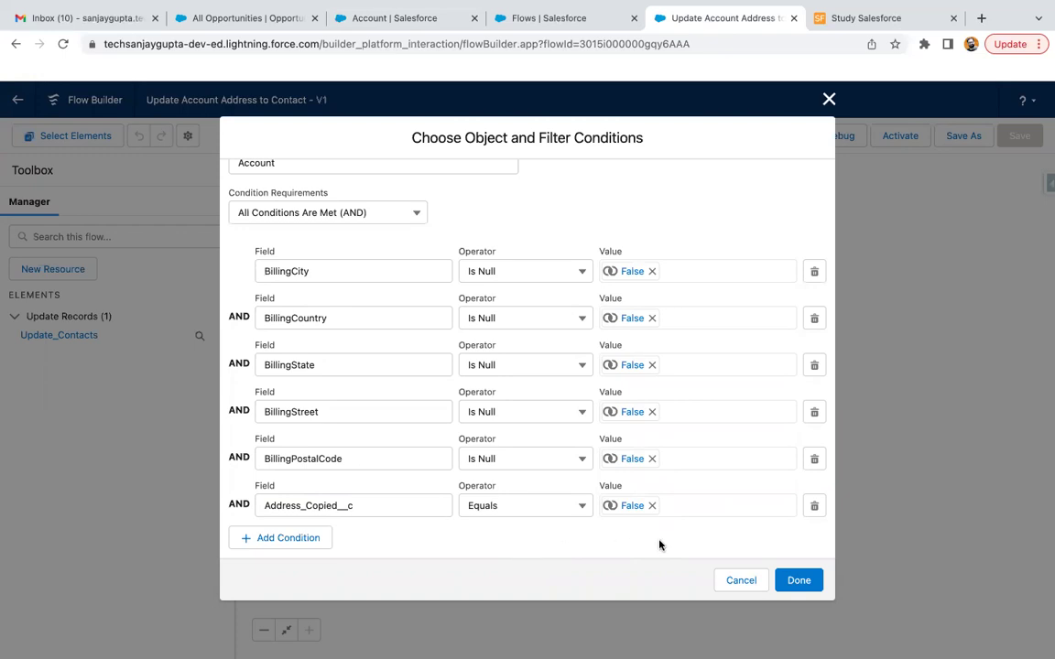
click(792, 579)
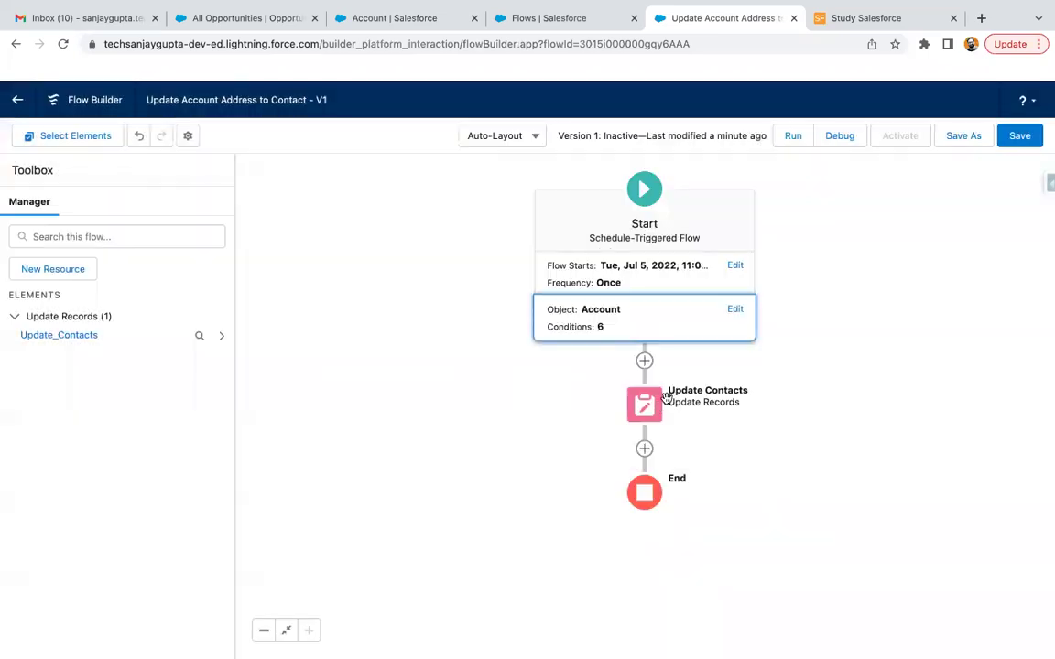
Add an Update Records element labelled Update Account after the Update Contacts element.
click(644, 448)
scroll(595, 501, down, 5)
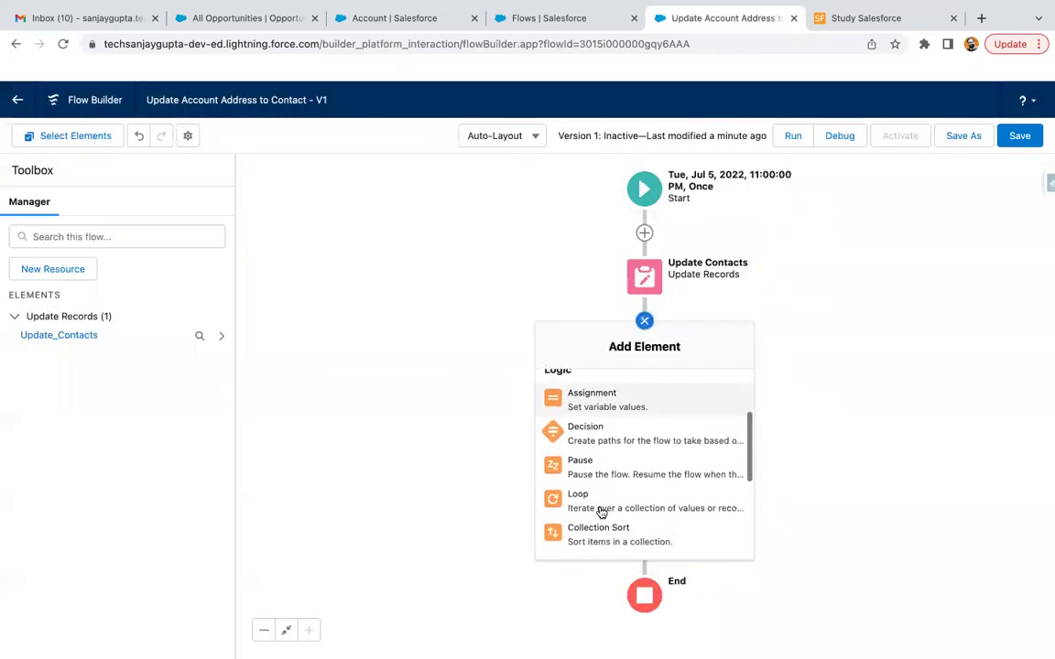
click(592, 472)
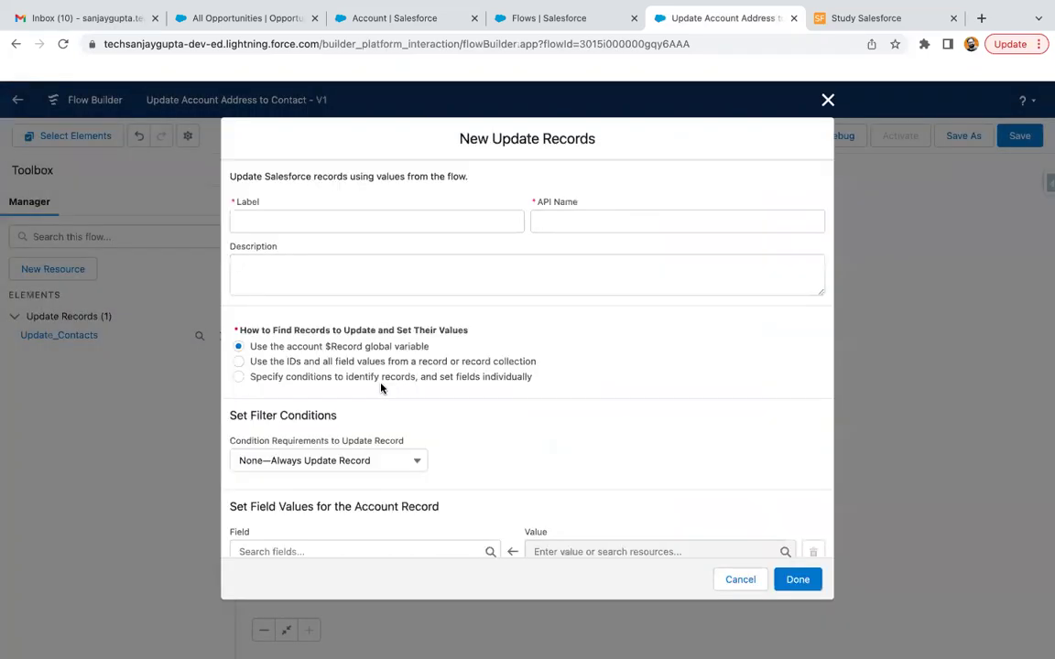
text(Update Account)
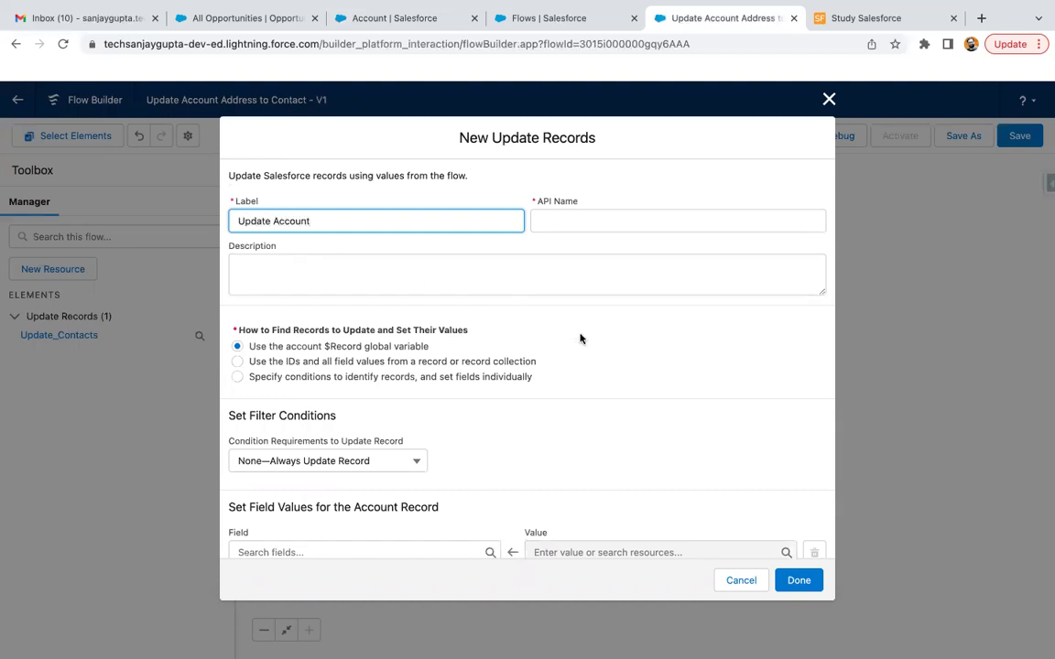
click(593, 344)
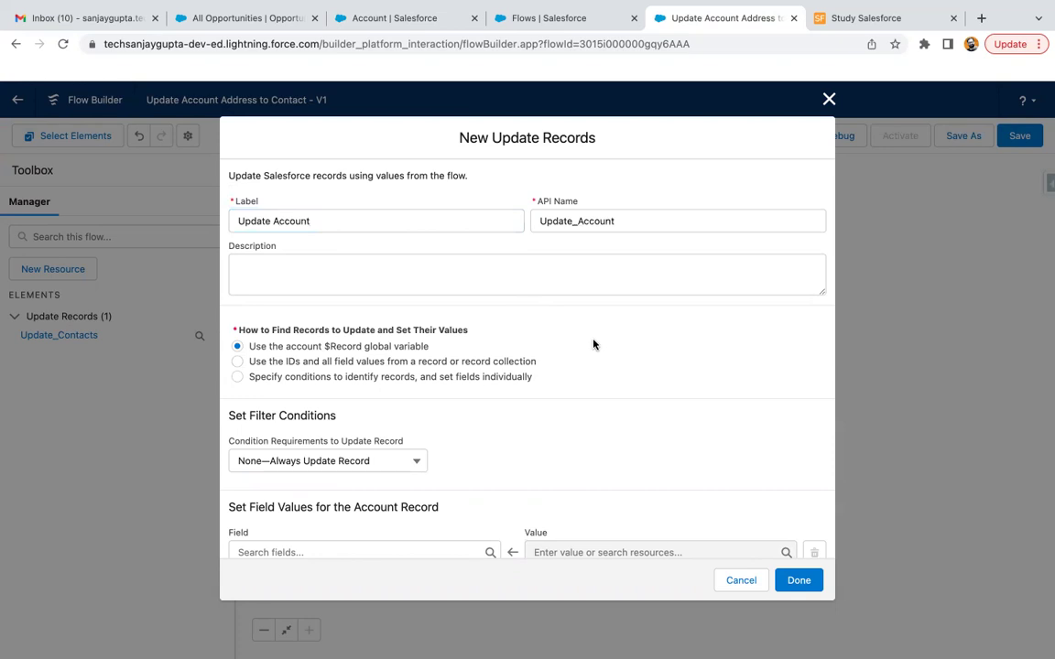
Set Address_Copied__c to True for the account record in the new Update Account element, finish it and save the flow.
scroll(494, 390, down, 1)
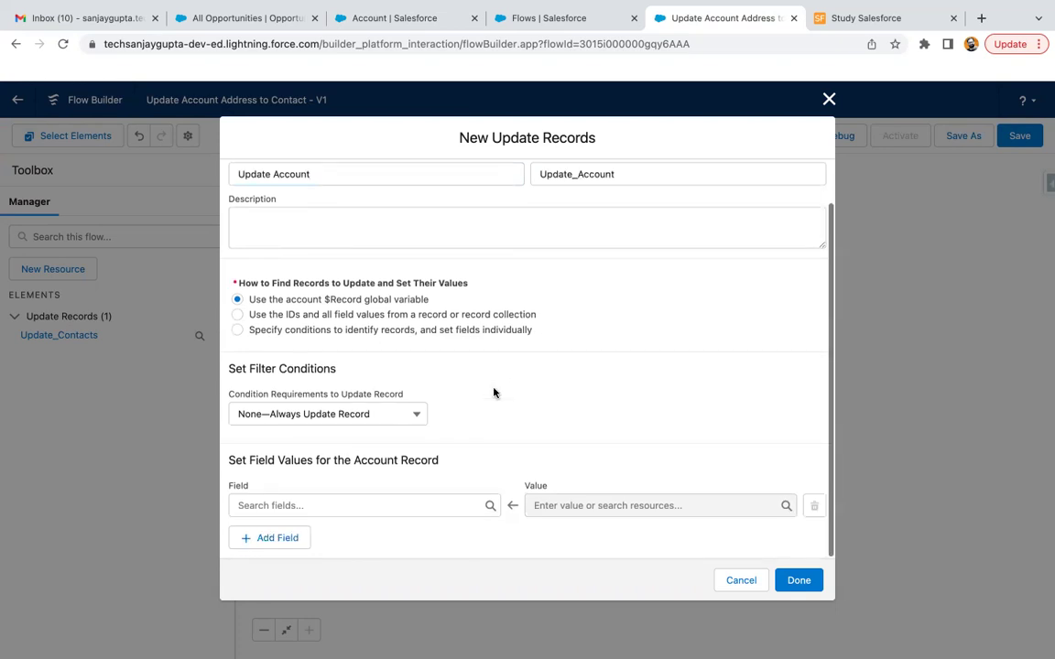
click(327, 505)
text(cop)
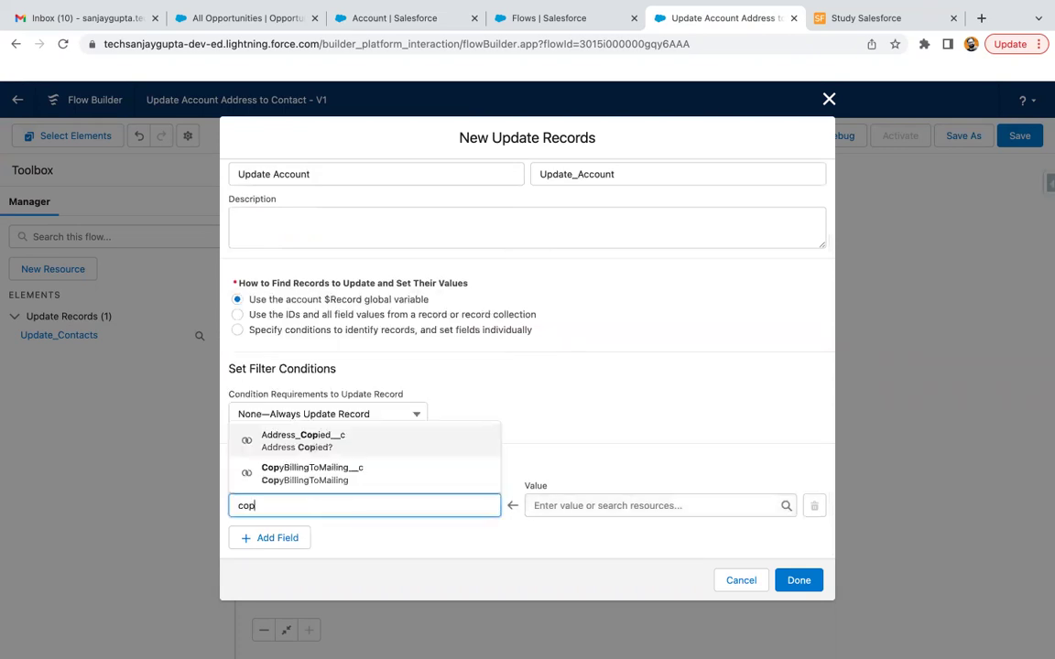
click(325, 436)
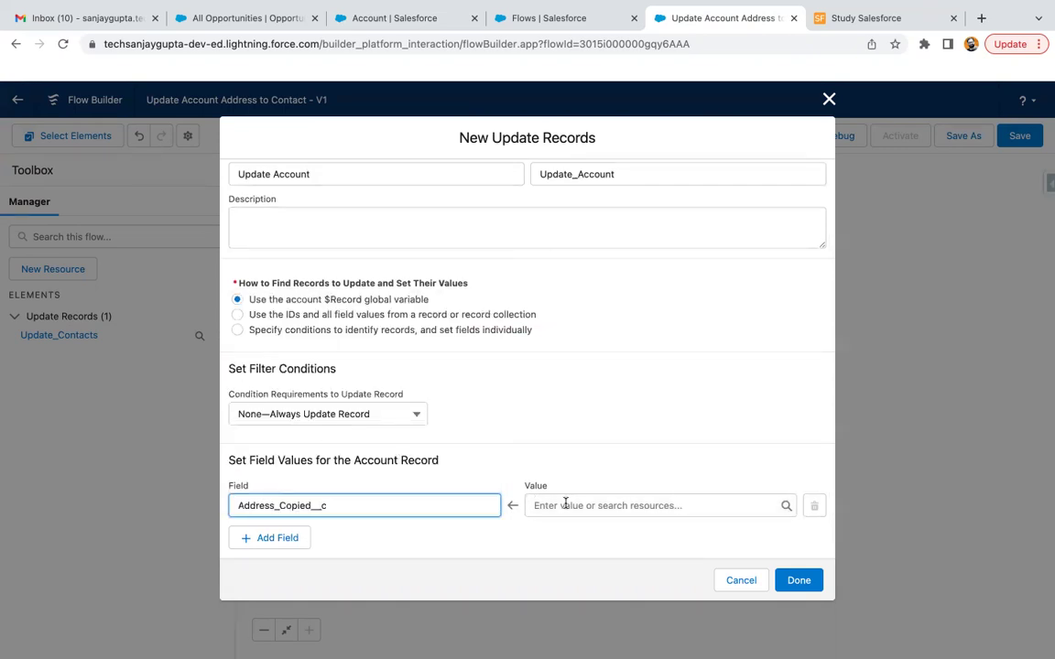
click(565, 504)
text(true)
click(609, 479)
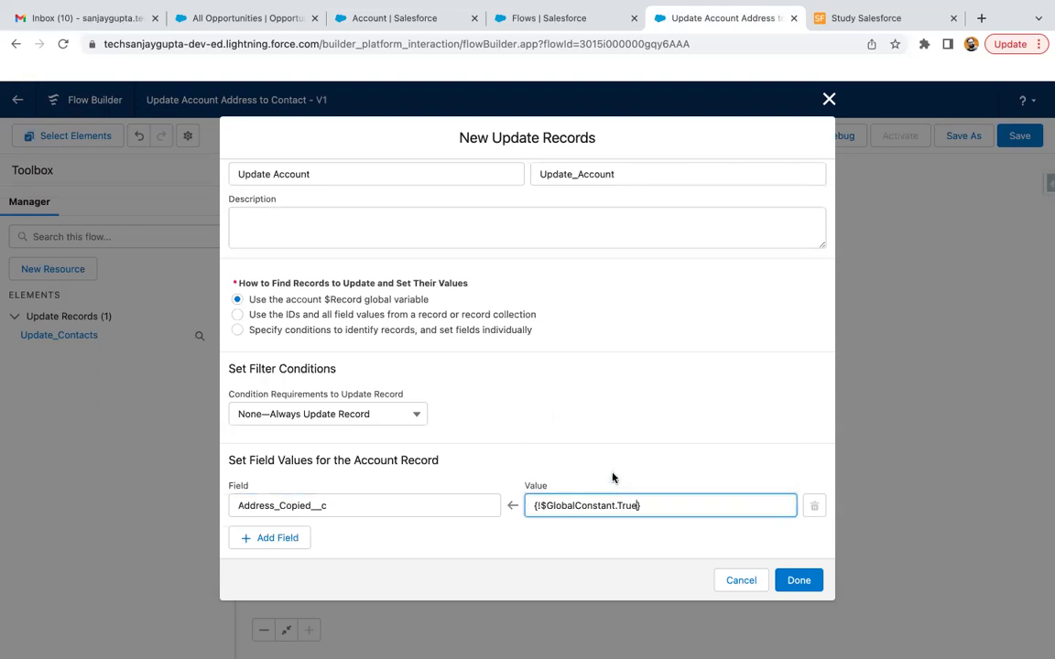
click(799, 580)
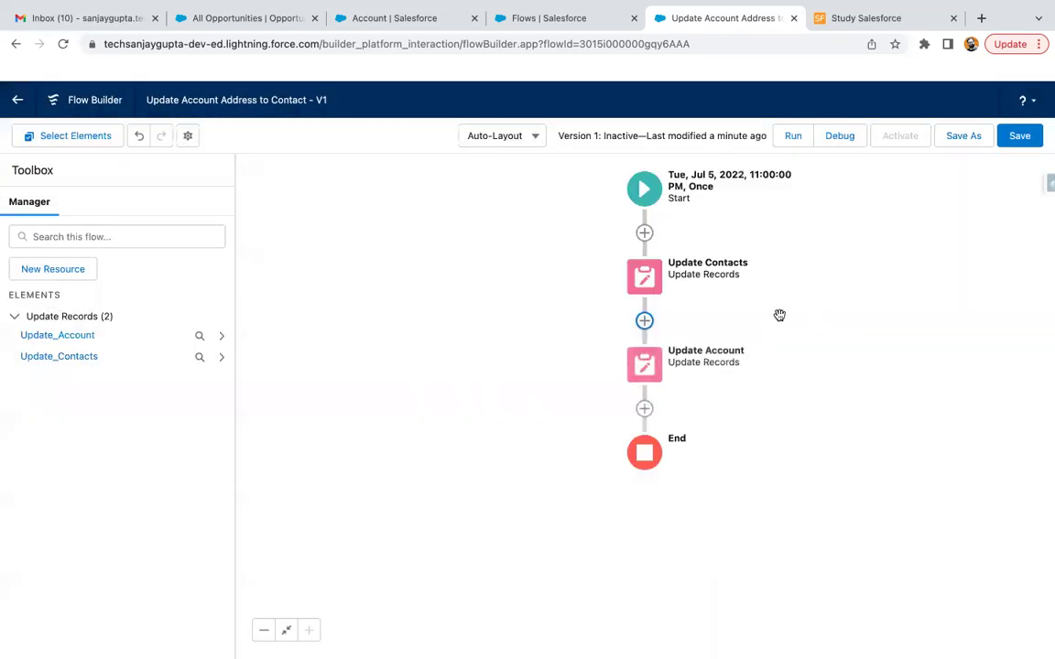
click(1018, 136)
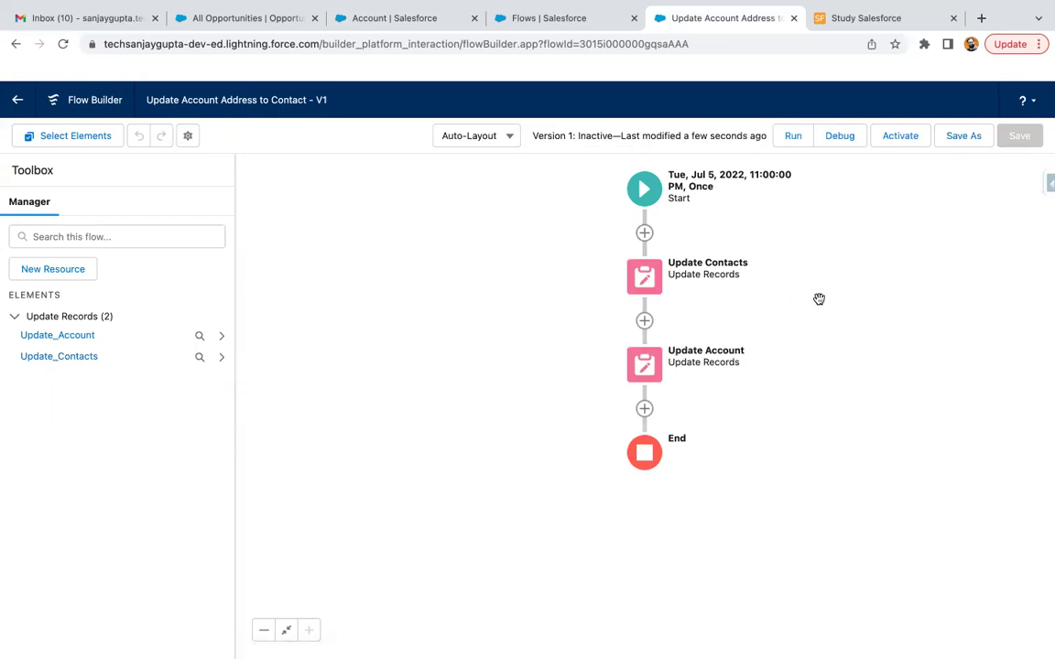
Open the Start element's schedule and set its frequency to Daily.
drag(819, 300, 693, 324)
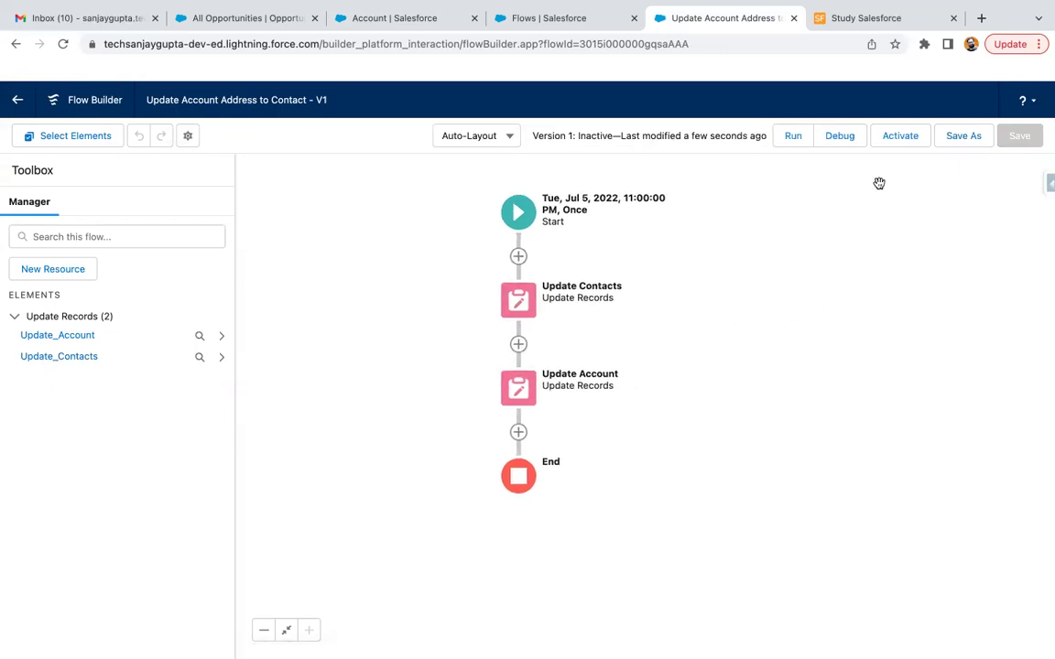
click(524, 205)
click(465, 289)
click(346, 392)
click(317, 442)
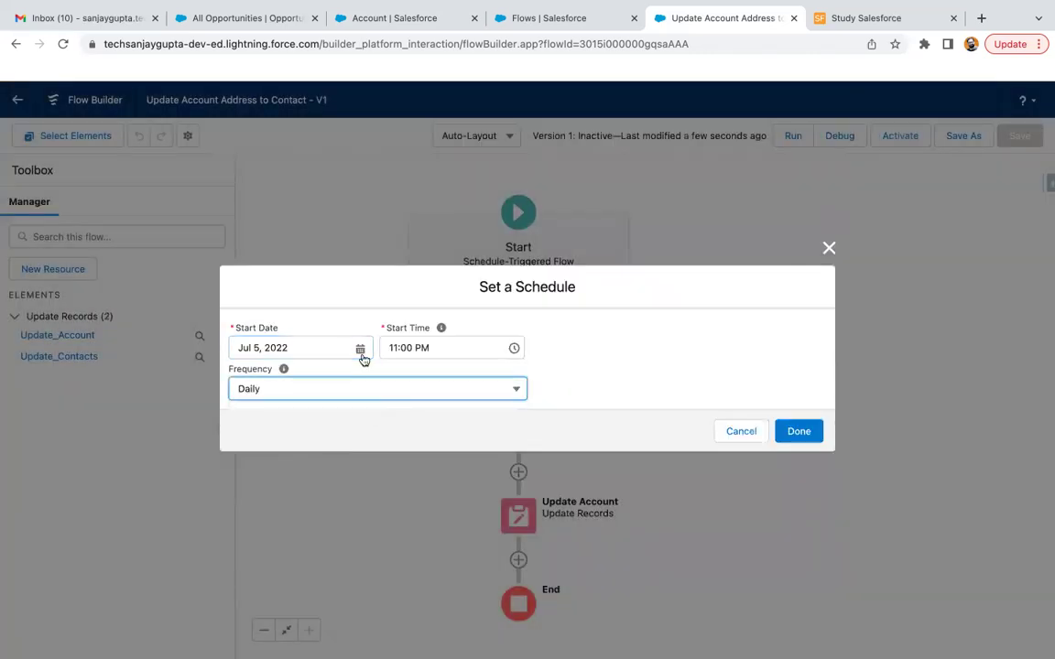
Set the Amount of the Acc 3303 opportunity to 34325, save it, and check its last-modified time.
click(247, 19)
click(108, 264)
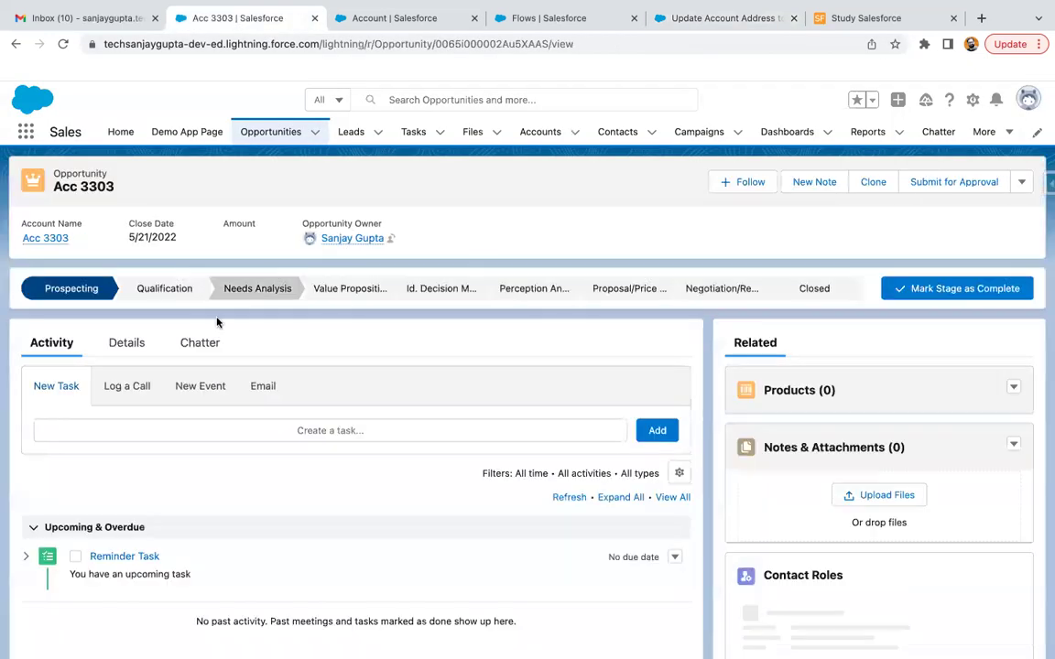
click(125, 342)
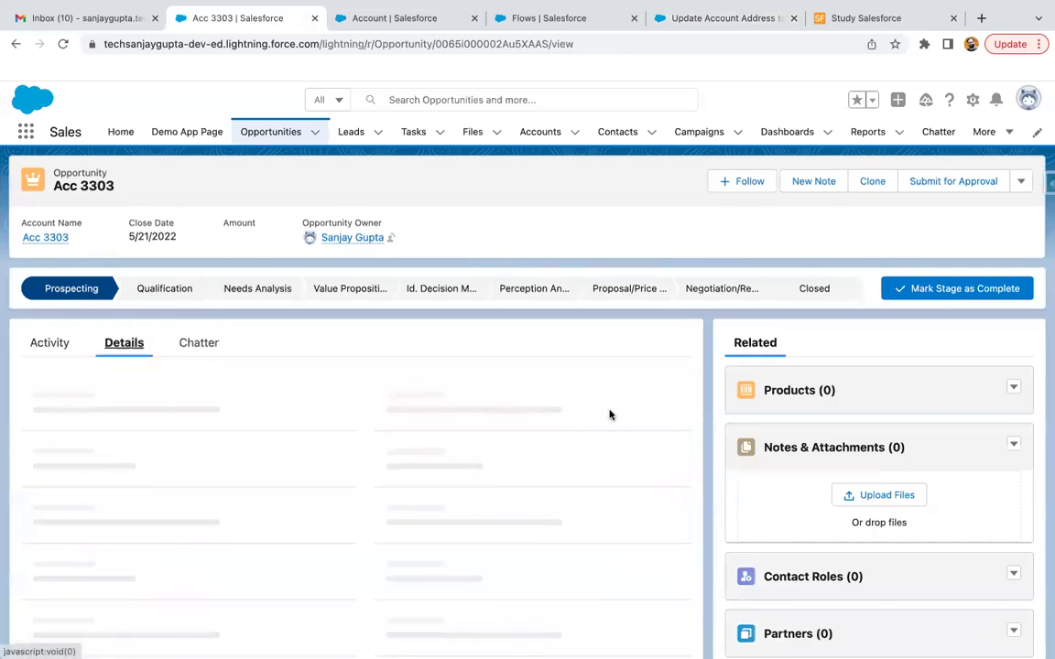
click(674, 401)
text(34325)
scroll(476, 366, down, 2)
click(384, 635)
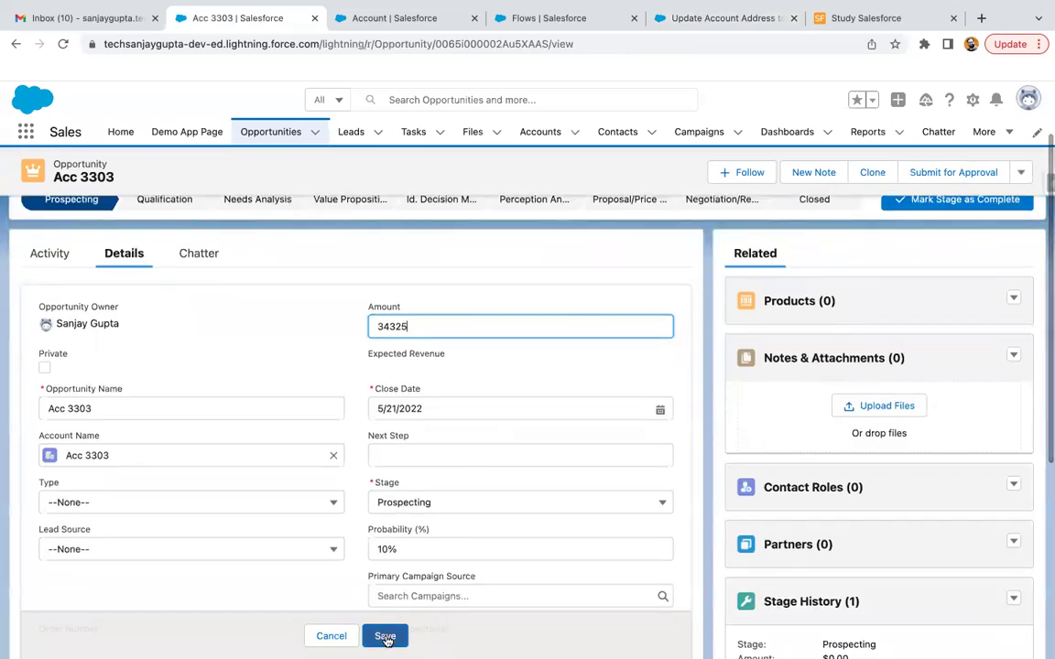
scroll(422, 515, down, 3)
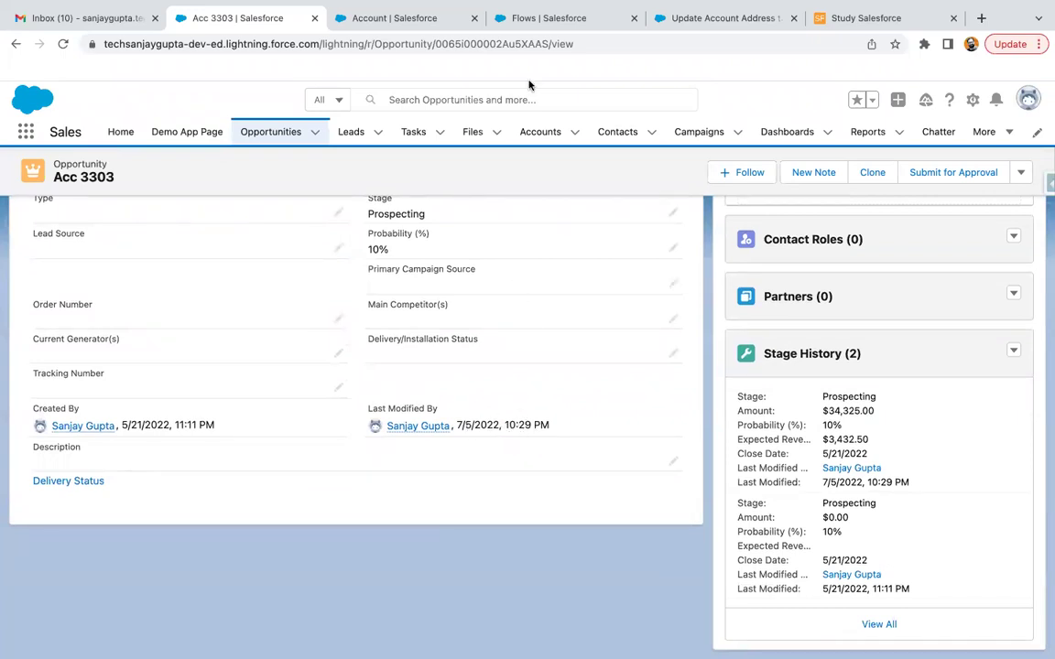
Set the flow's schedule start time to 10:31 PM, confirm the schedule and save the flow.
click(661, 26)
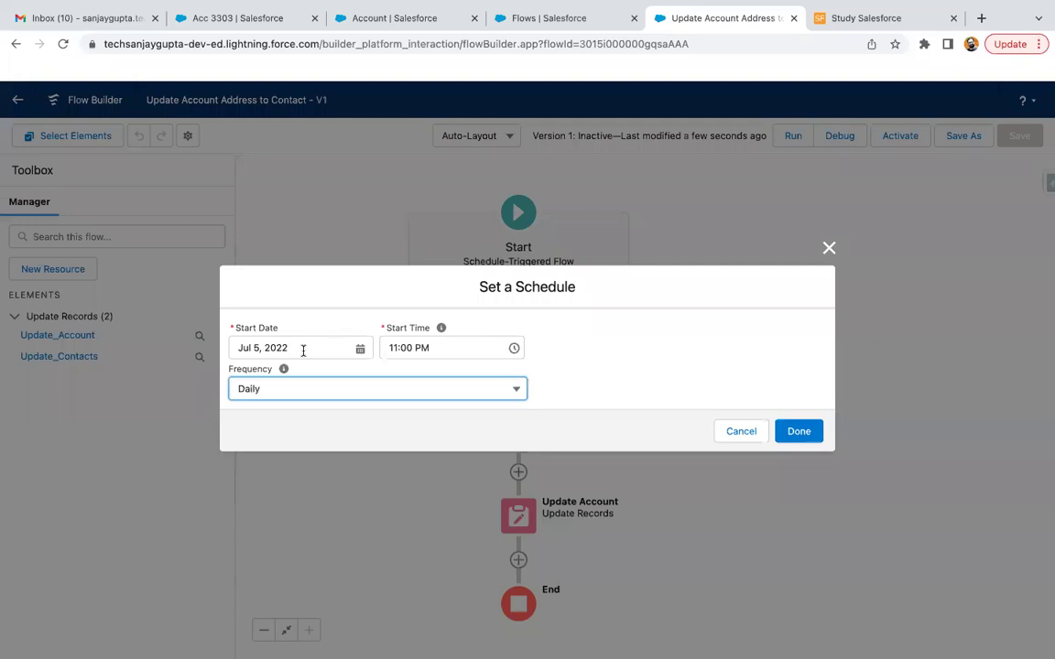
click(430, 347)
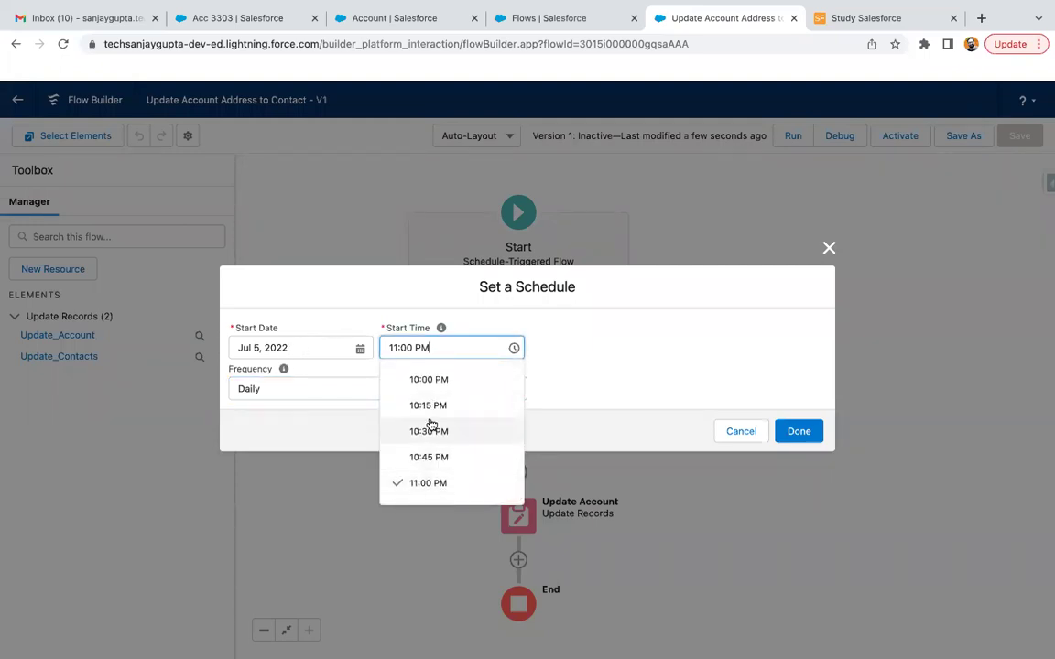
click(433, 429)
click(414, 349)
click(655, 334)
click(799, 430)
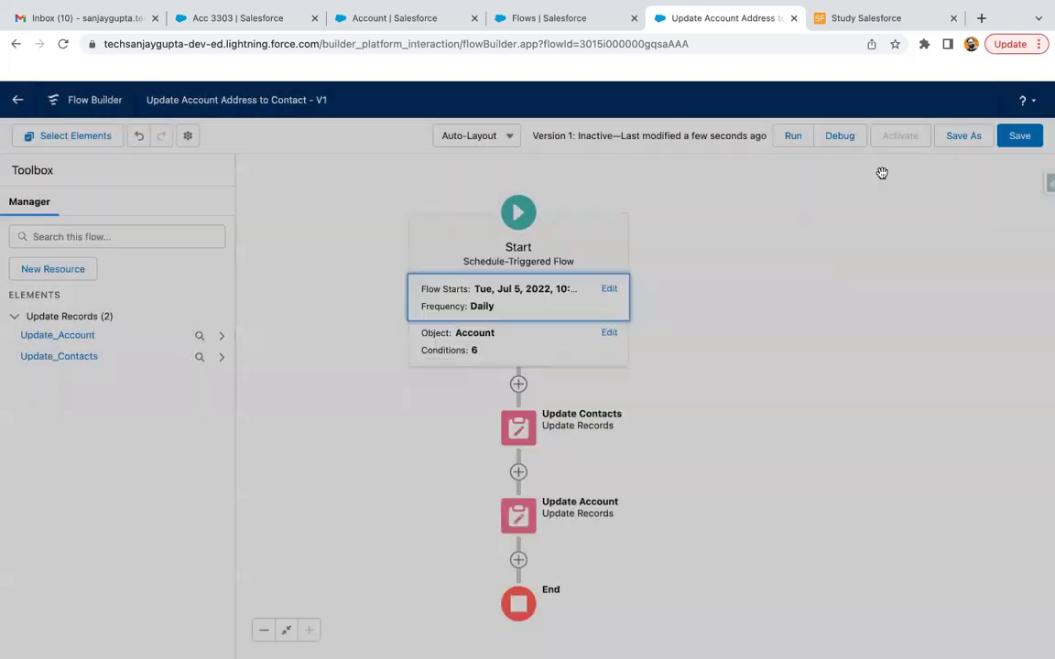
click(1020, 136)
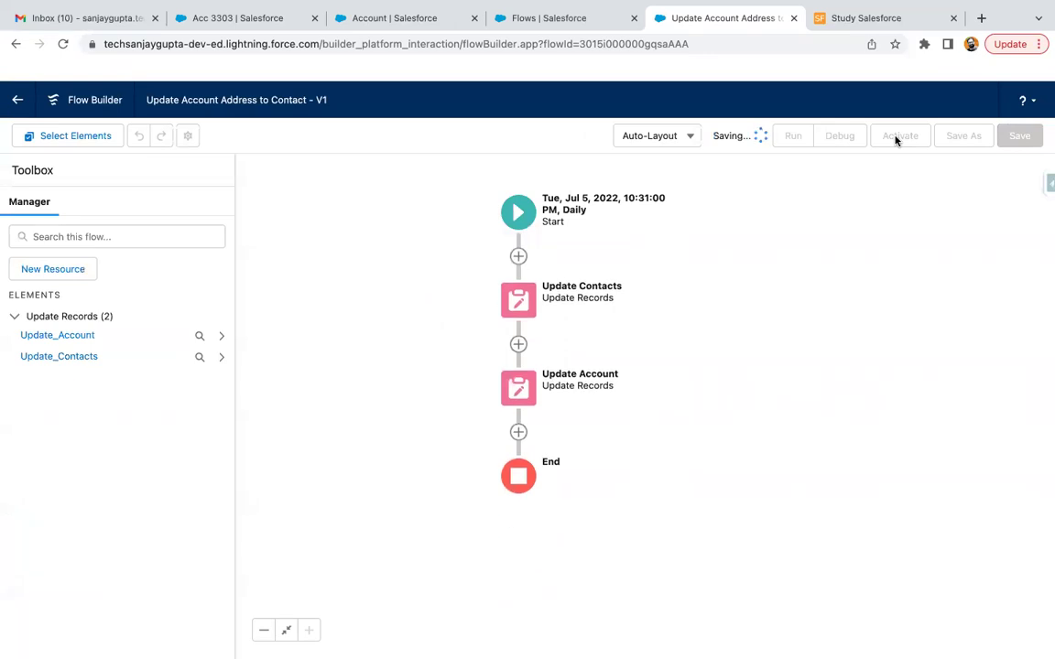
Activate the flow and check its entry on the Scheduled Jobs page in Setup, searching for "scheduled job".
click(896, 137)
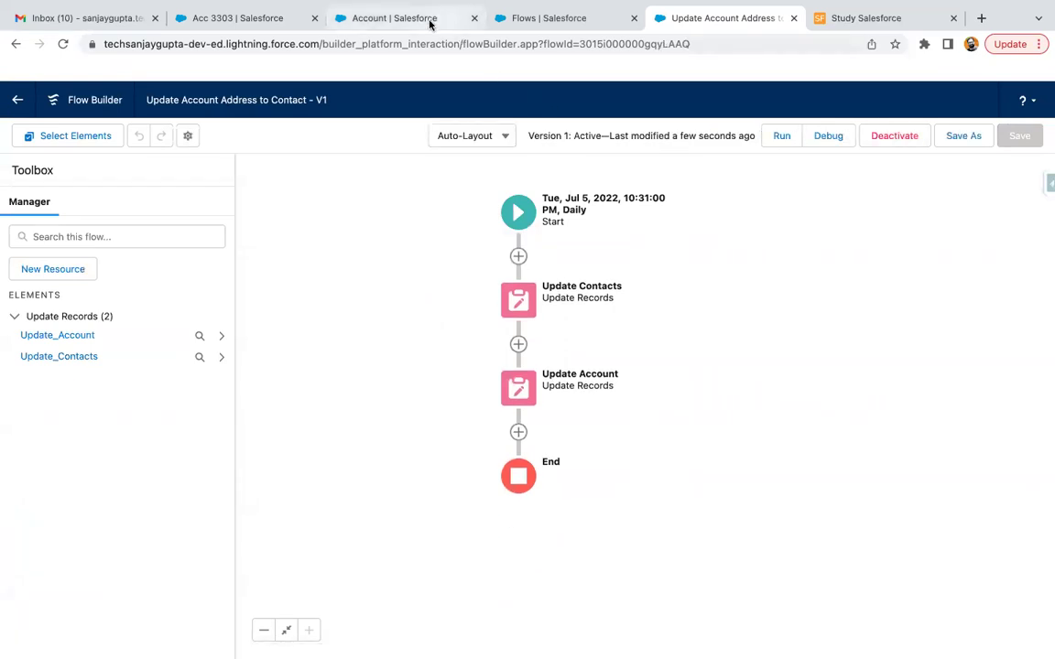
click(430, 16)
click(119, 134)
click(110, 166)
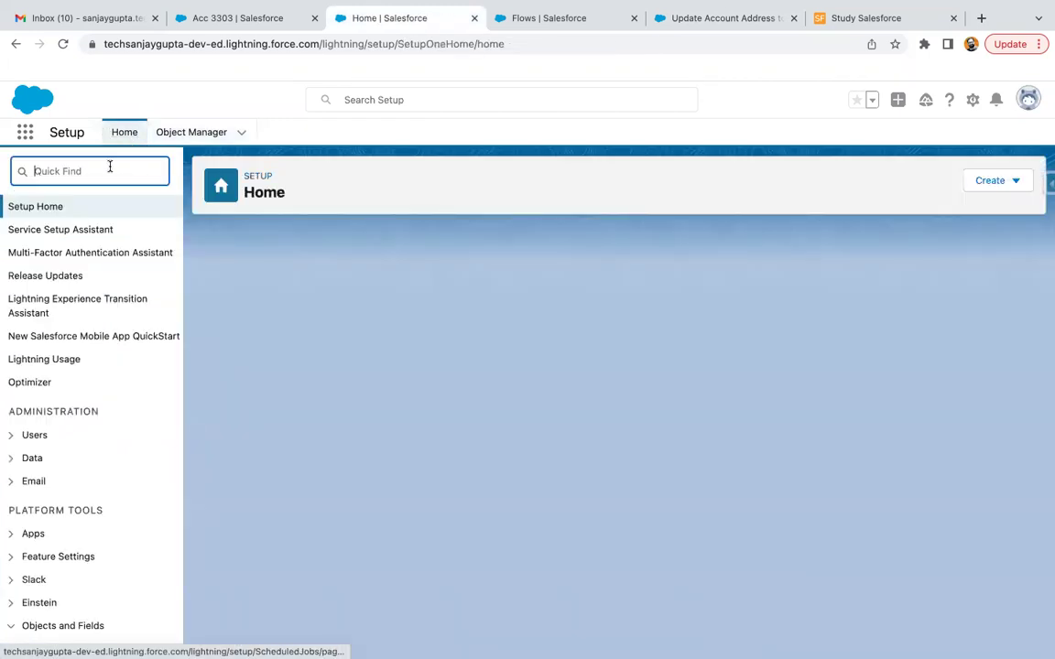
text(scheduled jo)
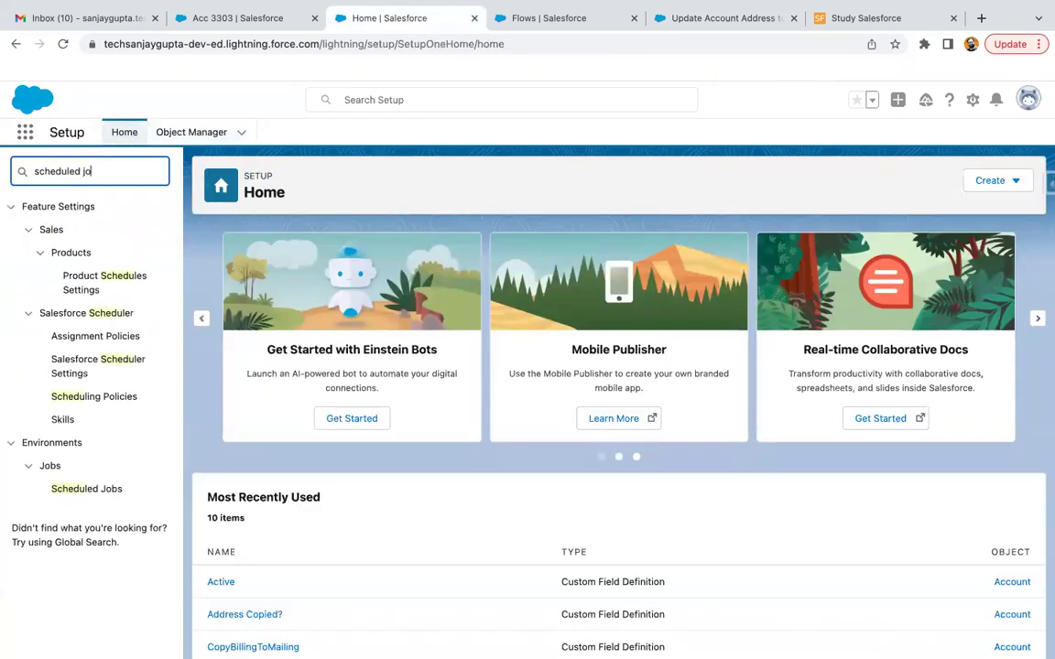
text(b)
click(86, 252)
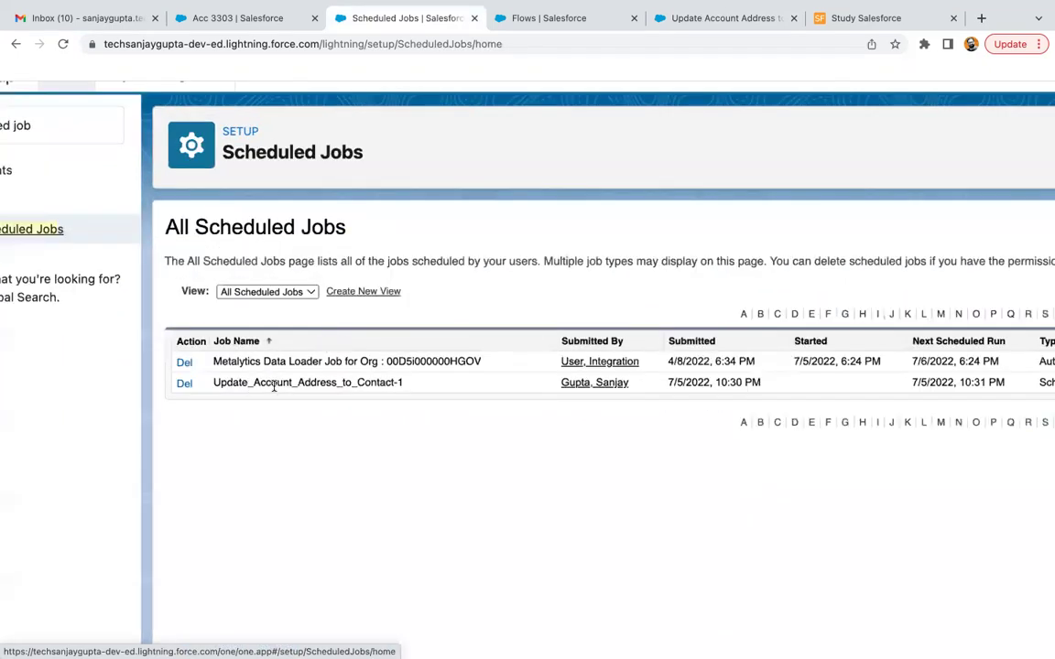
scroll(441, 396, right, 5)
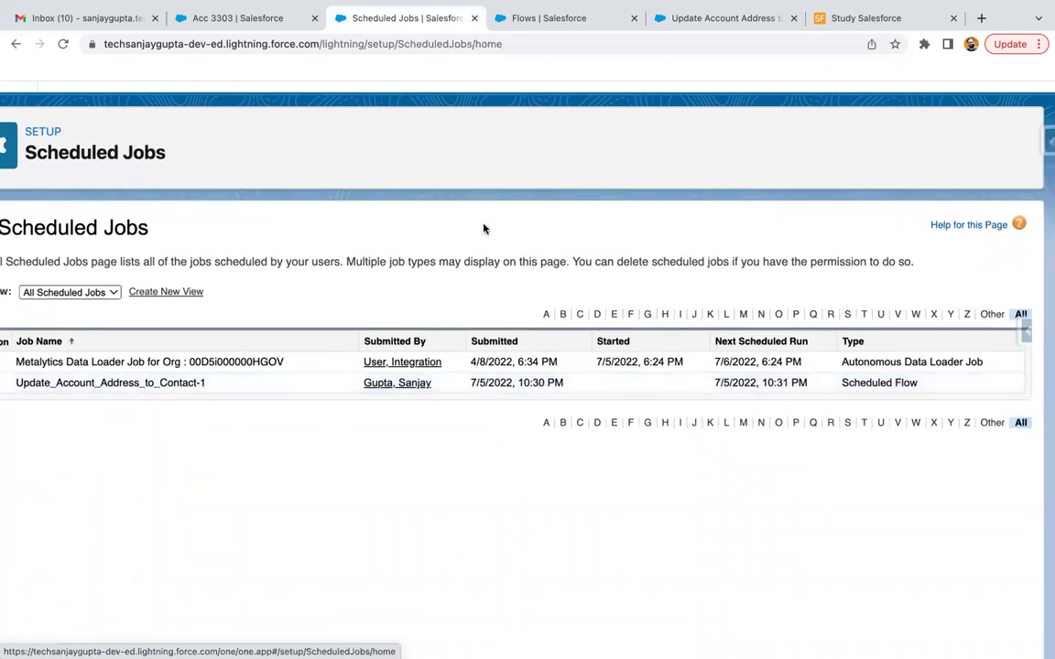
scroll(438, 196, down, 3)
scroll(366, 146, left, 3)
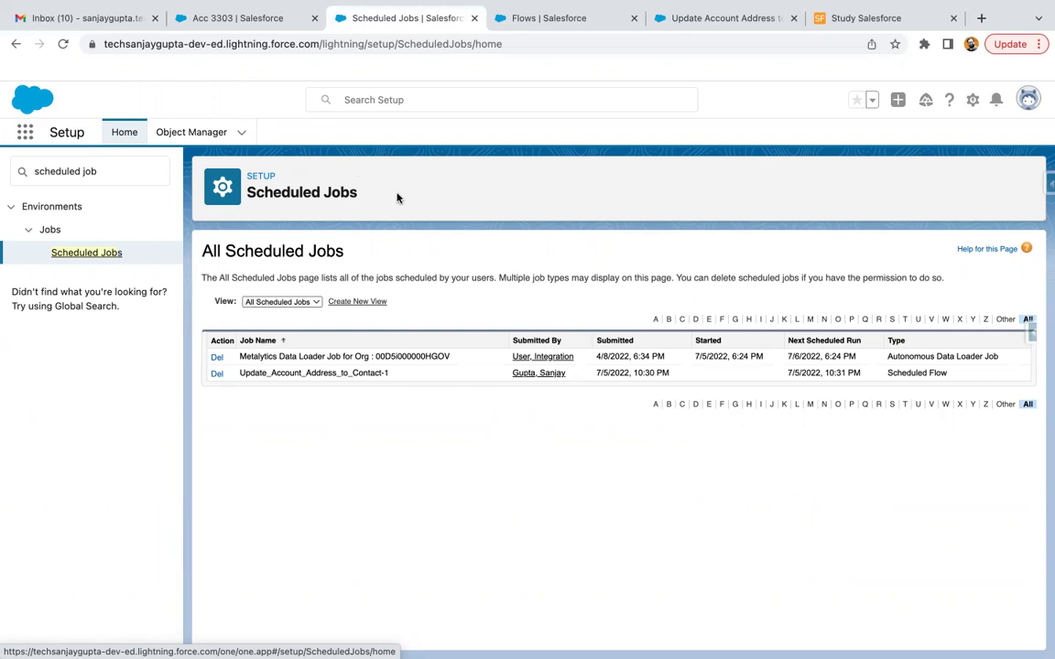
Add the Address Copied? field to the visible columns of the All Accounts list view and save the selection.
click(243, 16)
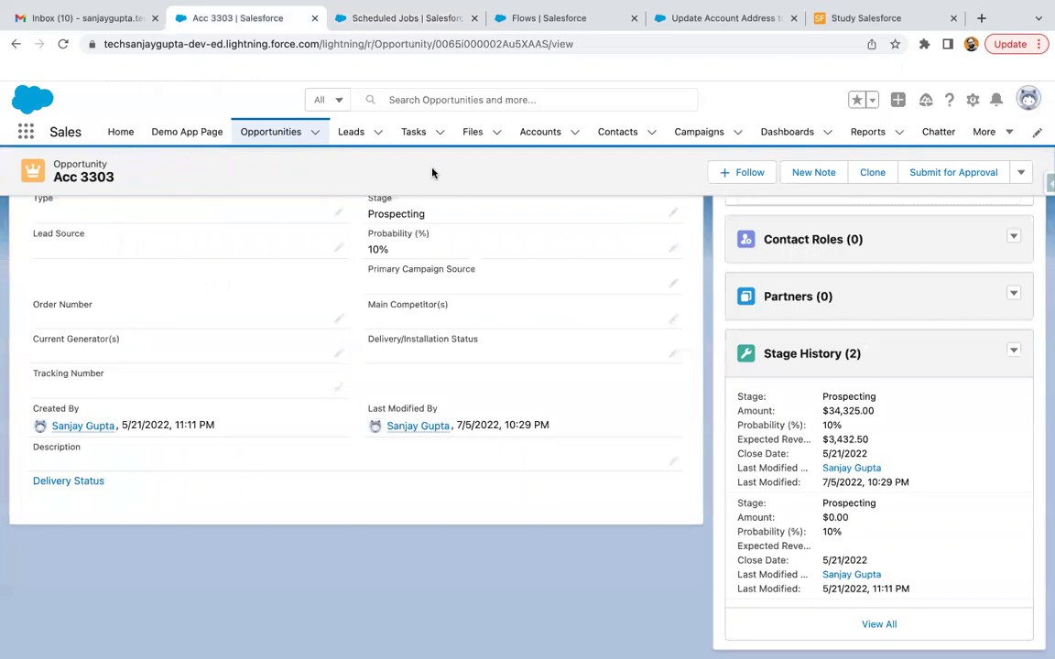
click(537, 144)
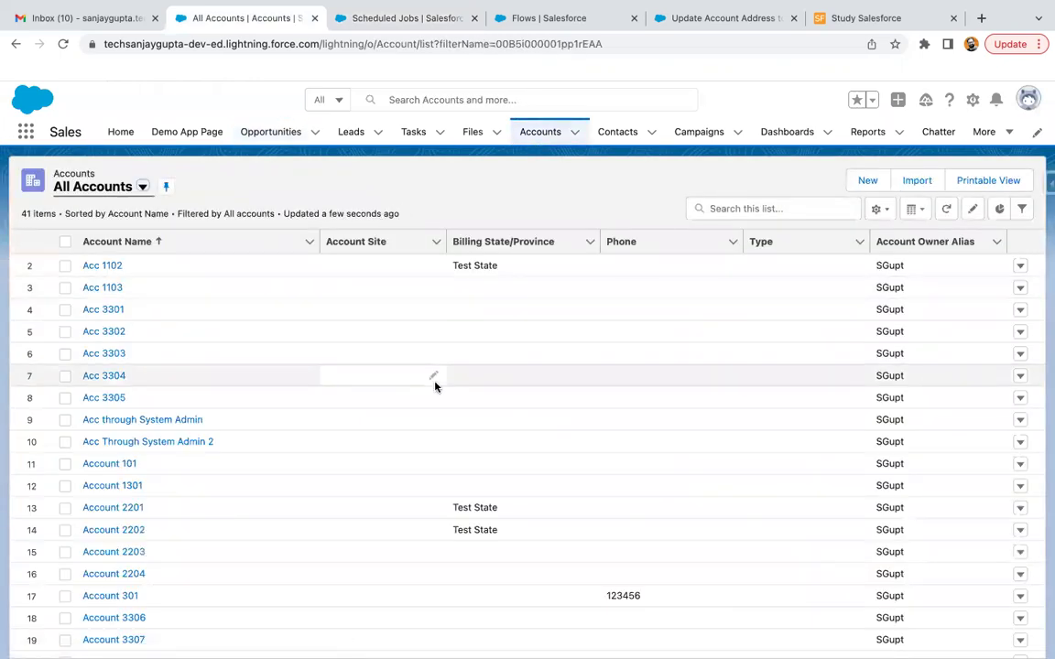
scroll(550, 493, down, 1)
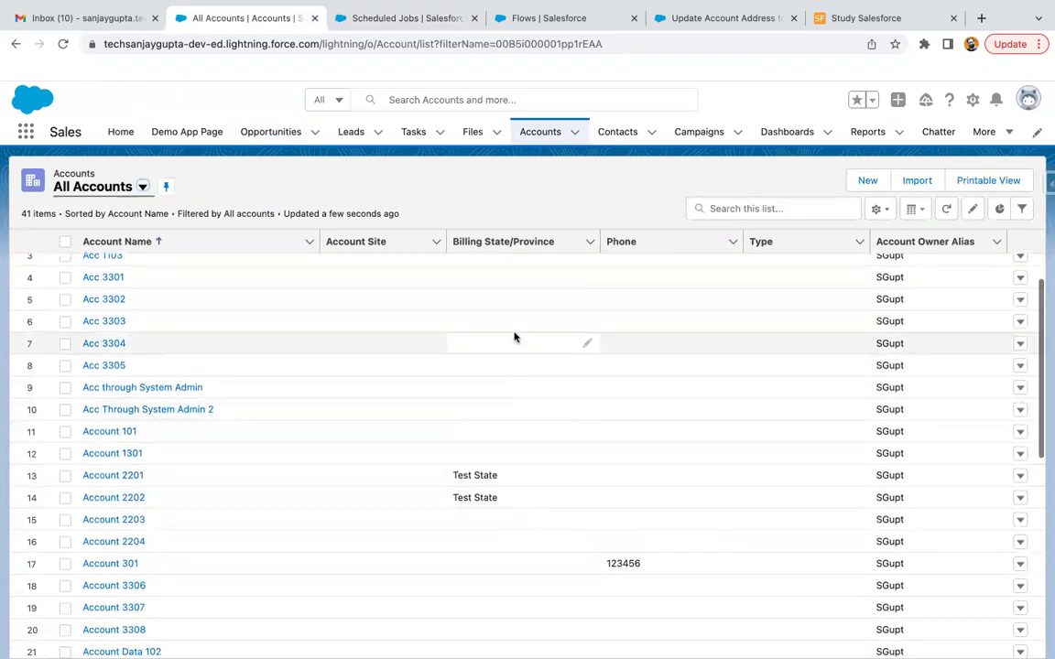
scroll(509, 421, up, 1)
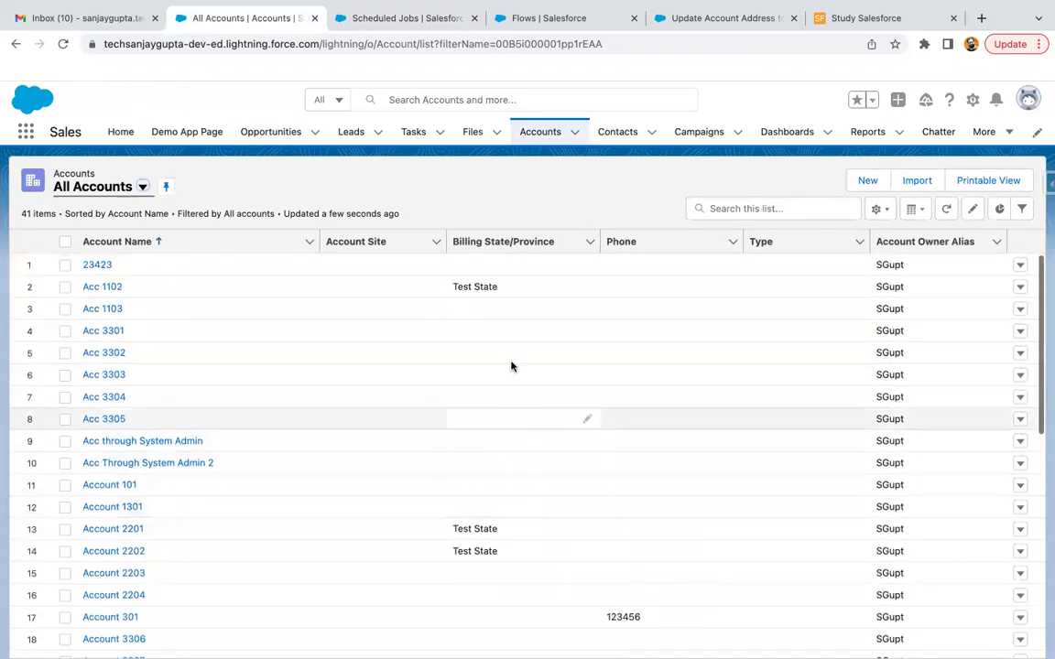
click(876, 208)
click(806, 386)
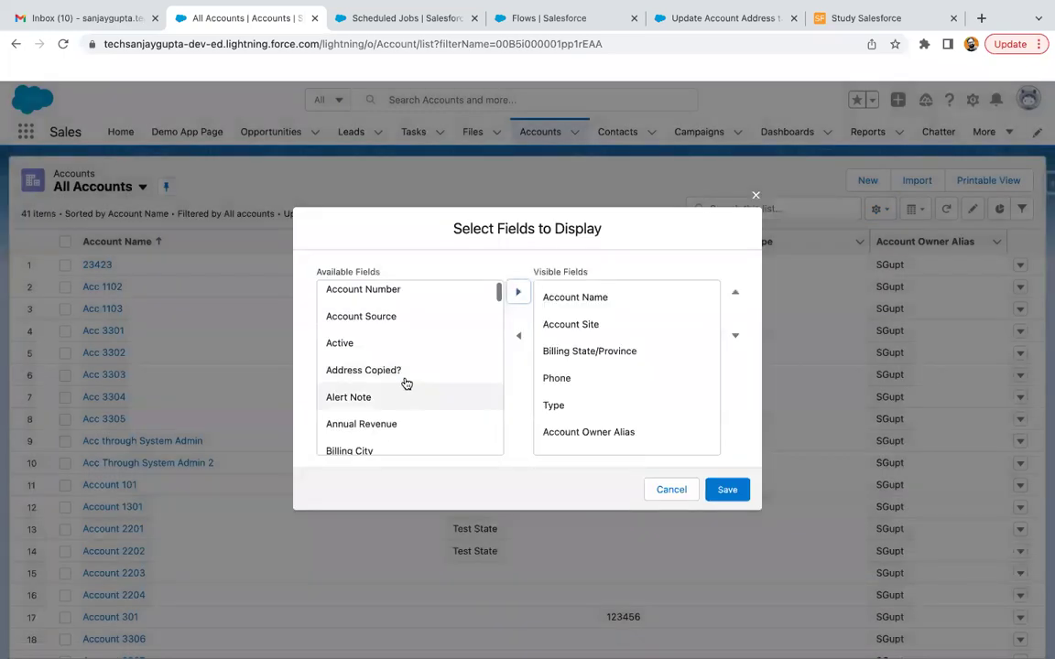
click(408, 371)
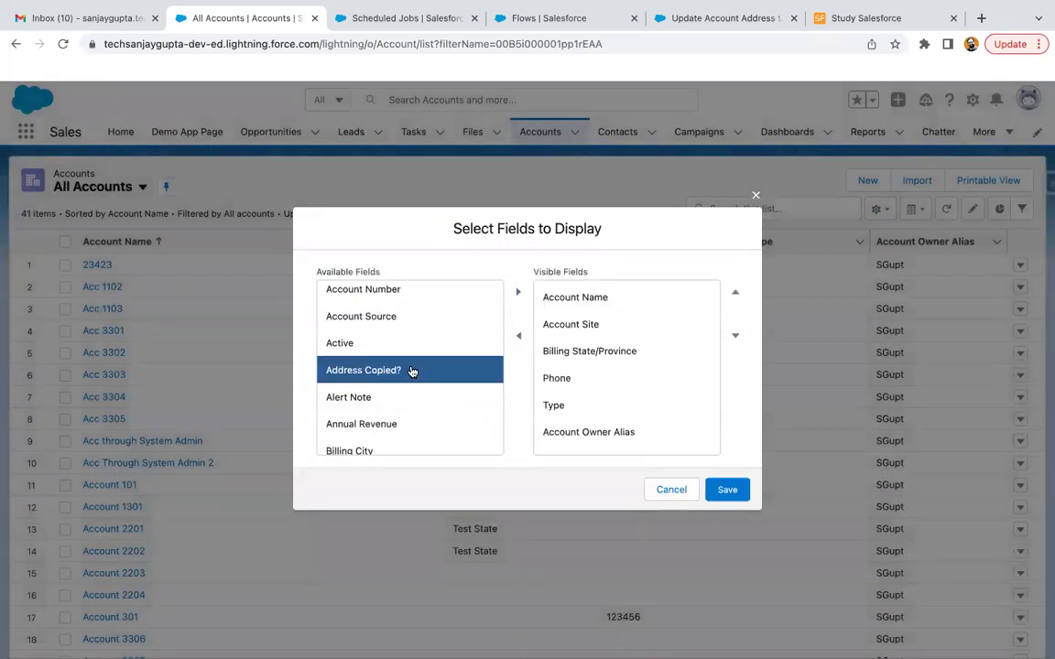
click(518, 291)
scroll(623, 412, down, 1)
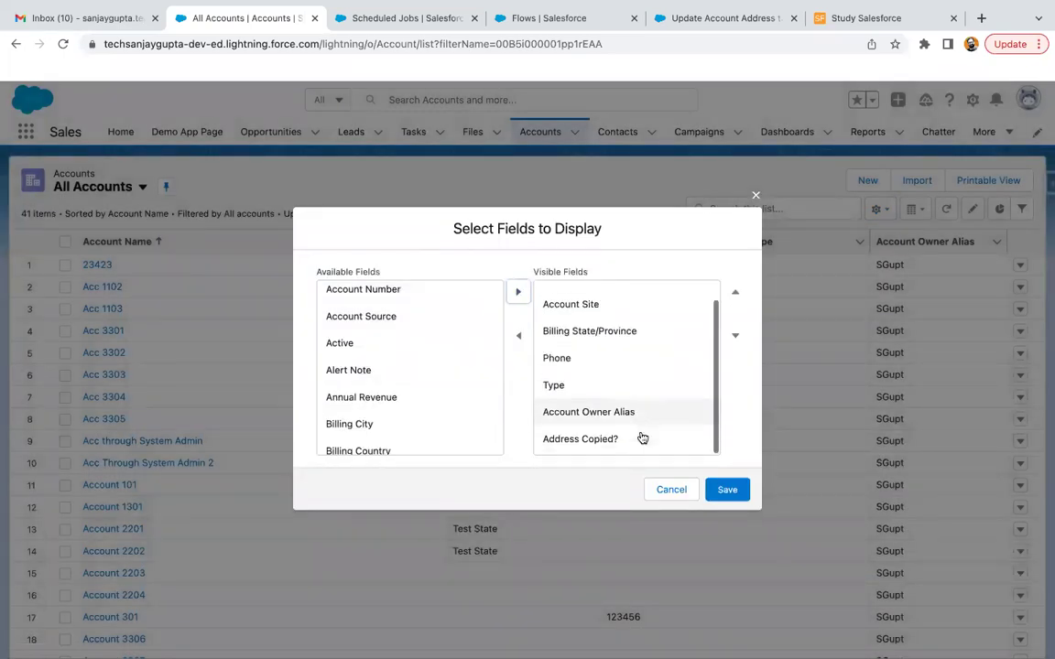
click(727, 490)
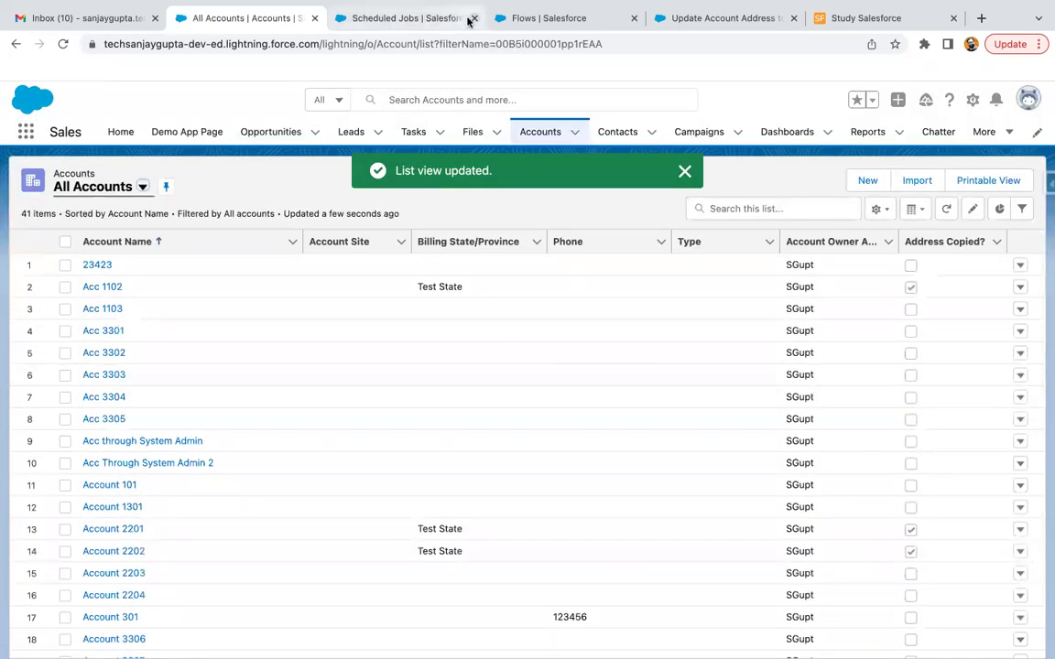
Recheck the flow's run times on the refreshed Scheduled Jobs page and review the Address Copied? column across the All Accounts list.
click(439, 18)
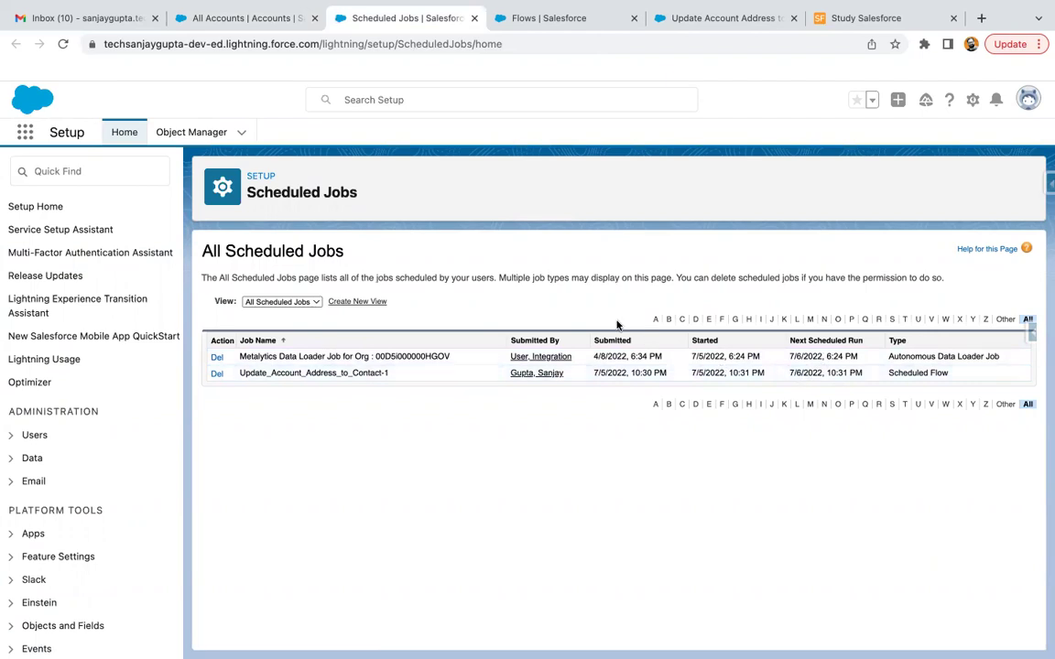
click(270, 18)
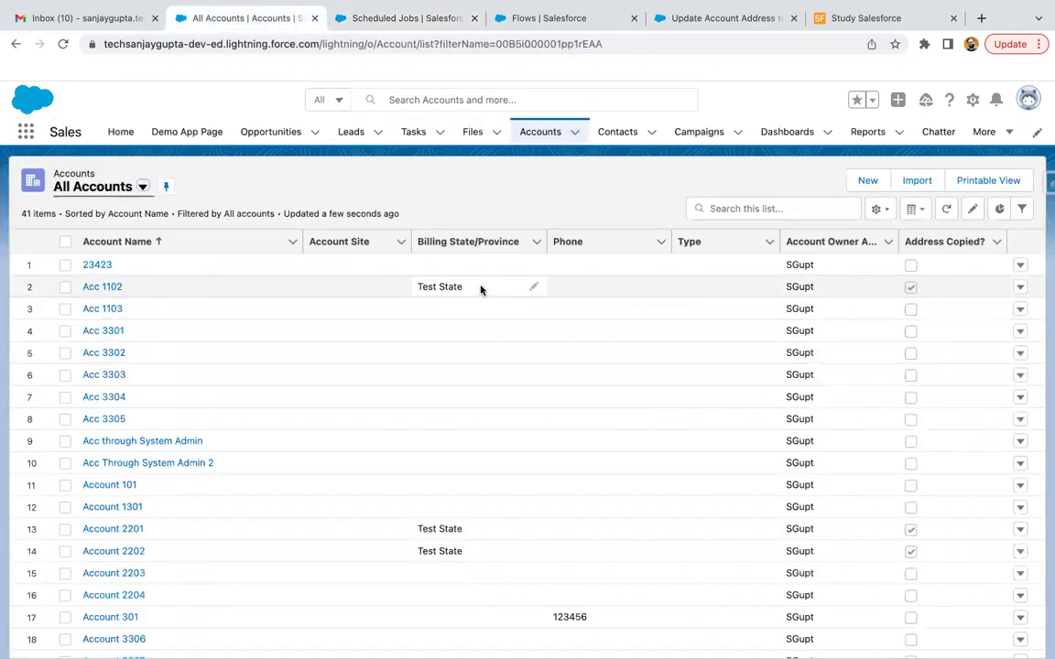
scroll(489, 546, down, 1)
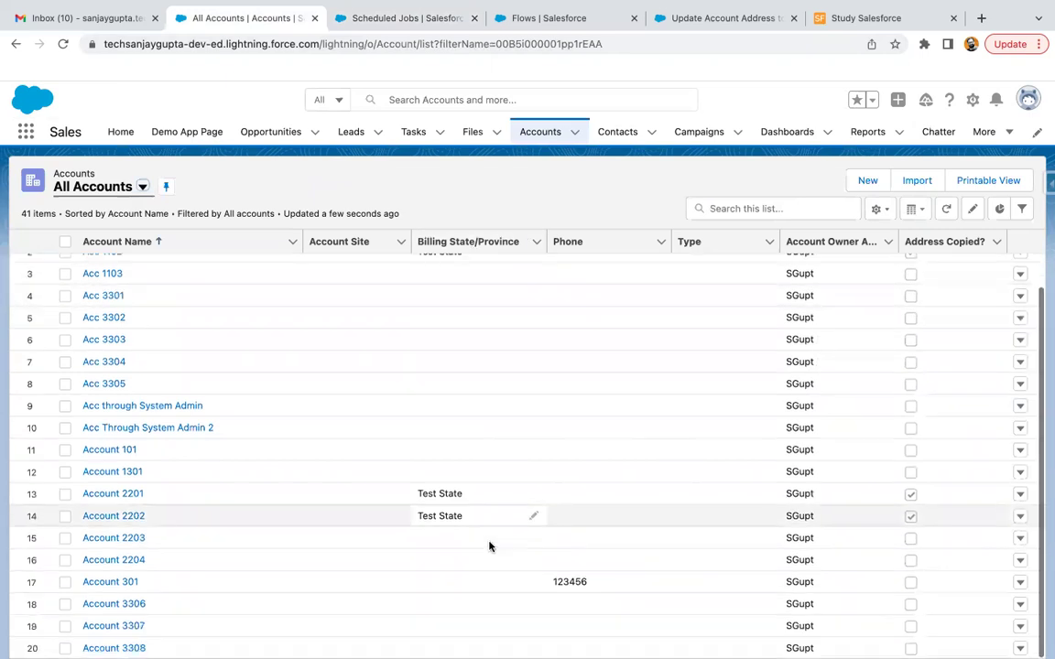
scroll(489, 546, down, 5)
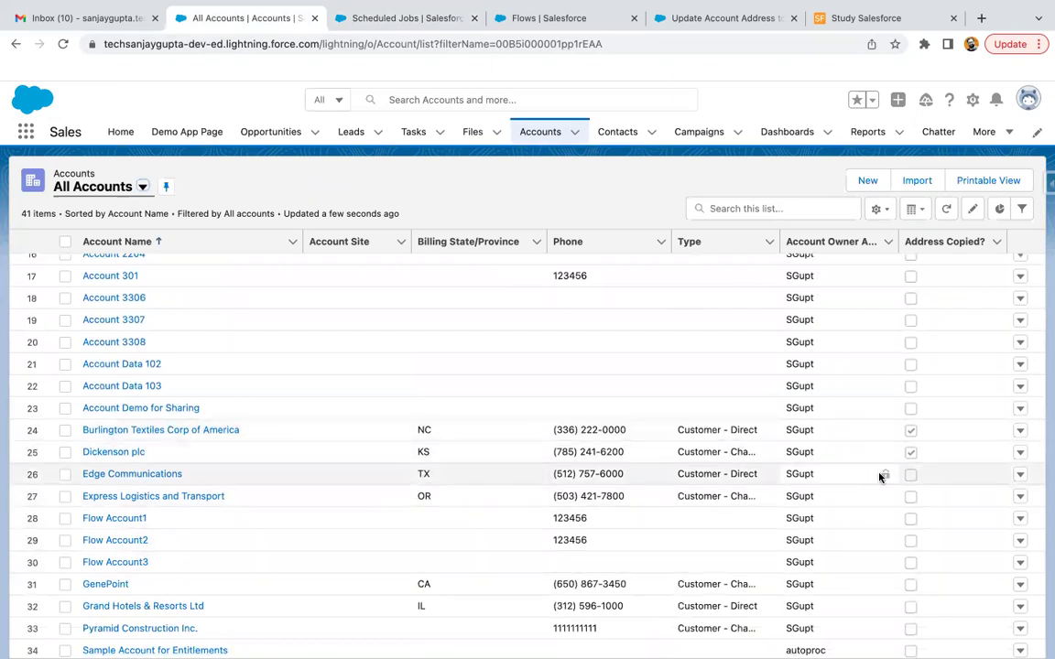
Examine the billing address fields in the Edge Communications account's details and leave the record unedited.
click(155, 476)
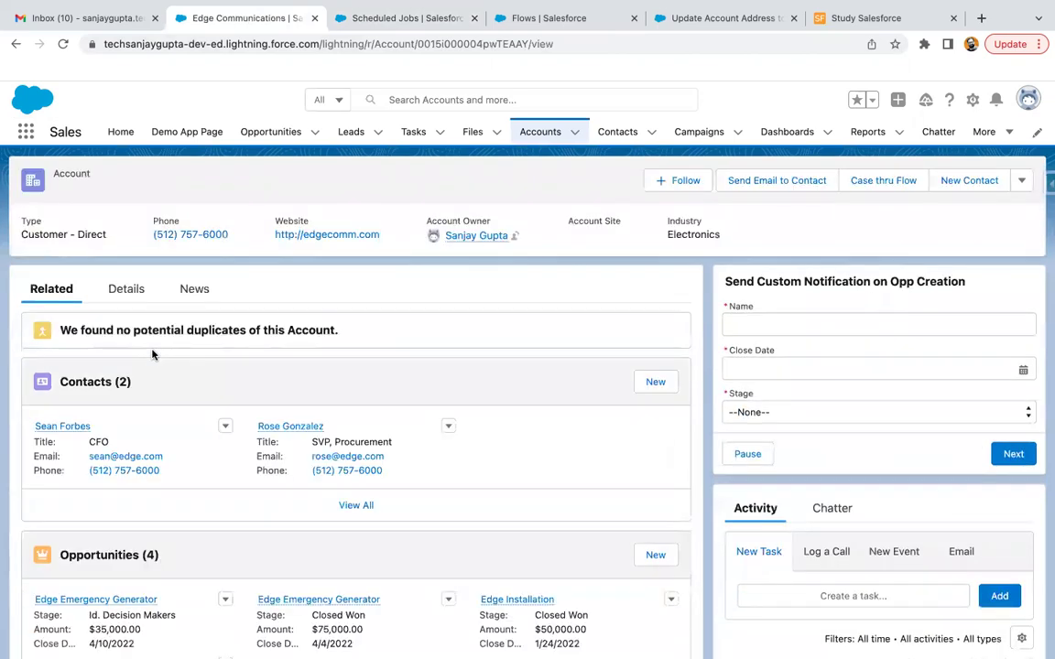
click(136, 295)
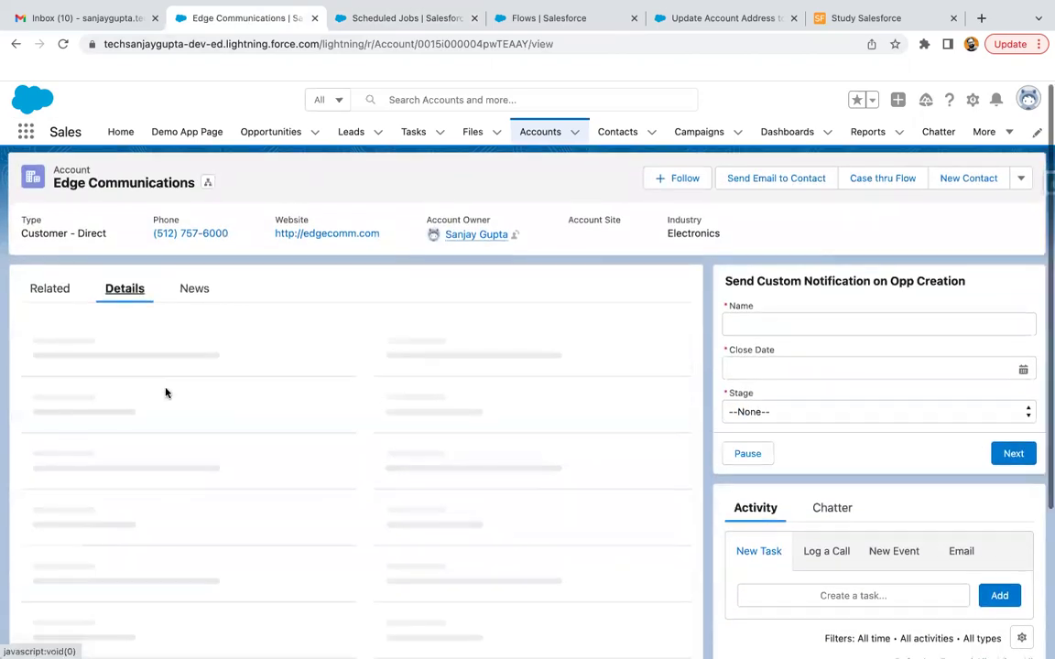
scroll(165, 393, down, 3)
scroll(194, 423, down, 4)
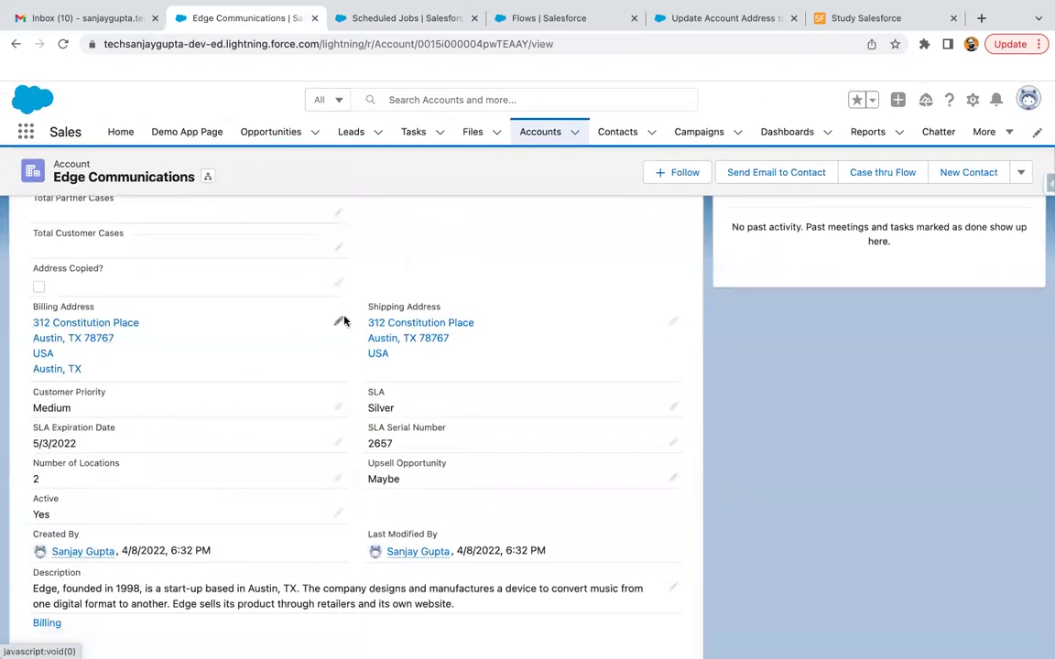
click(337, 323)
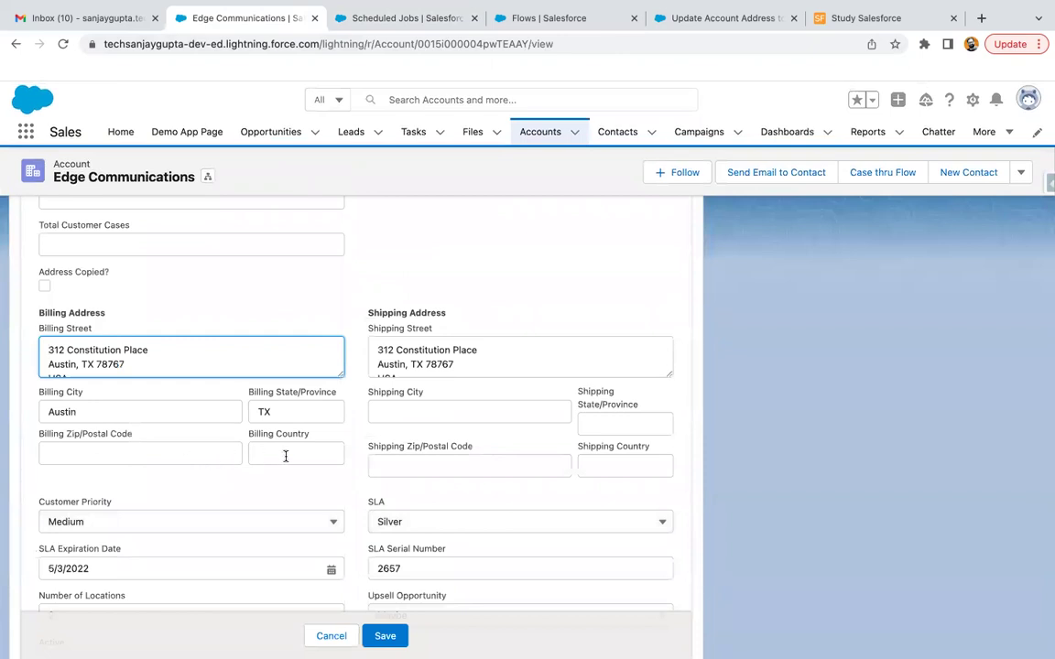
click(332, 636)
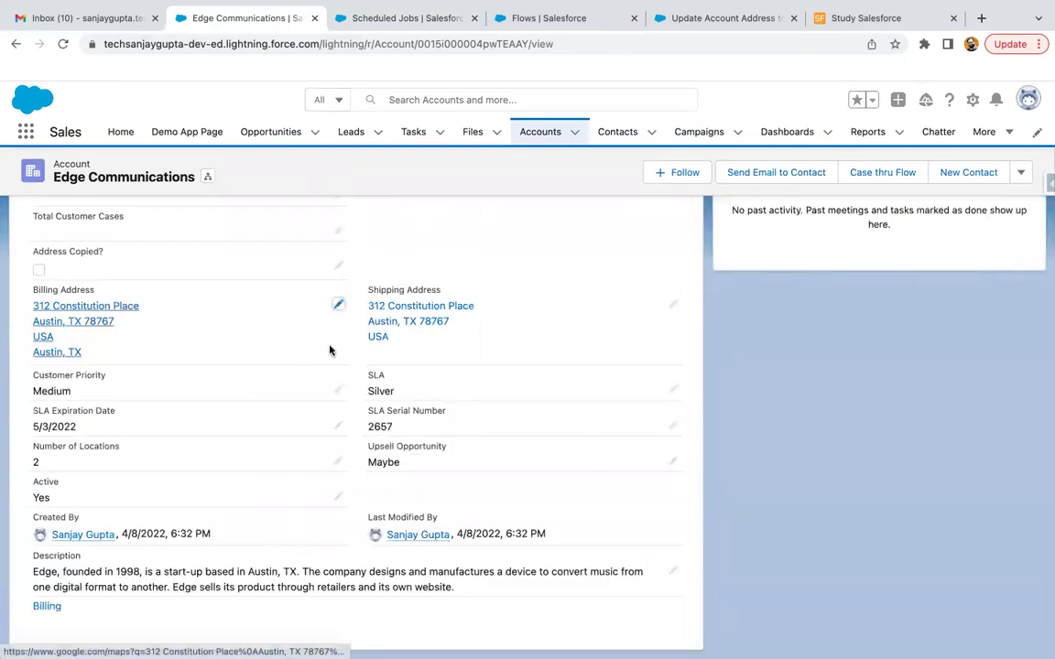
scroll(366, 274, up, 4)
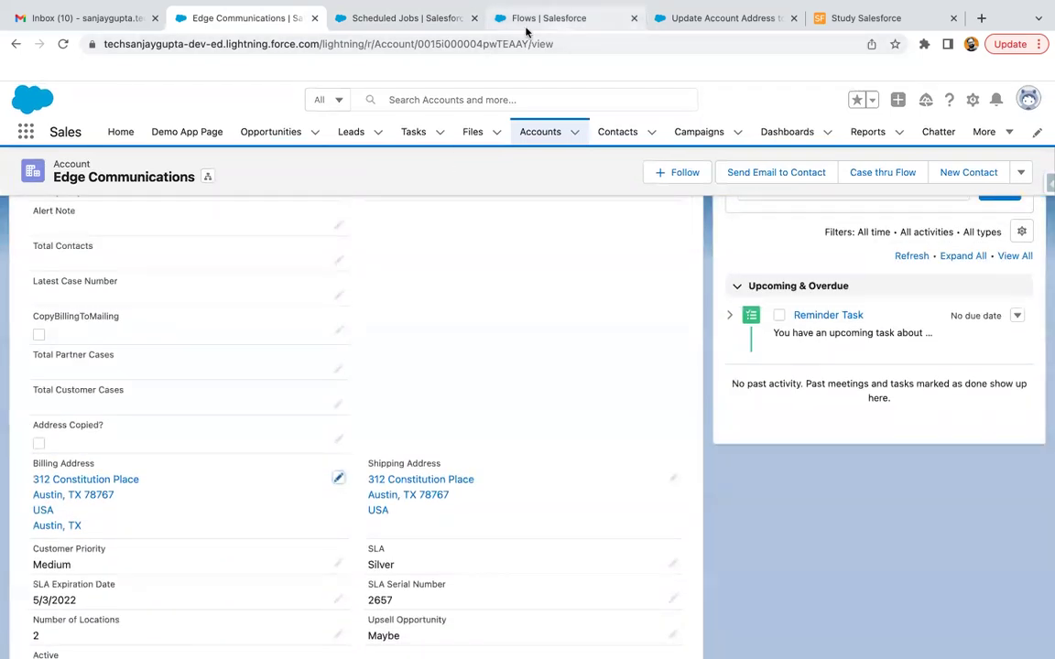
Return to the All Accounts list and open the sForce account record.
click(439, 24)
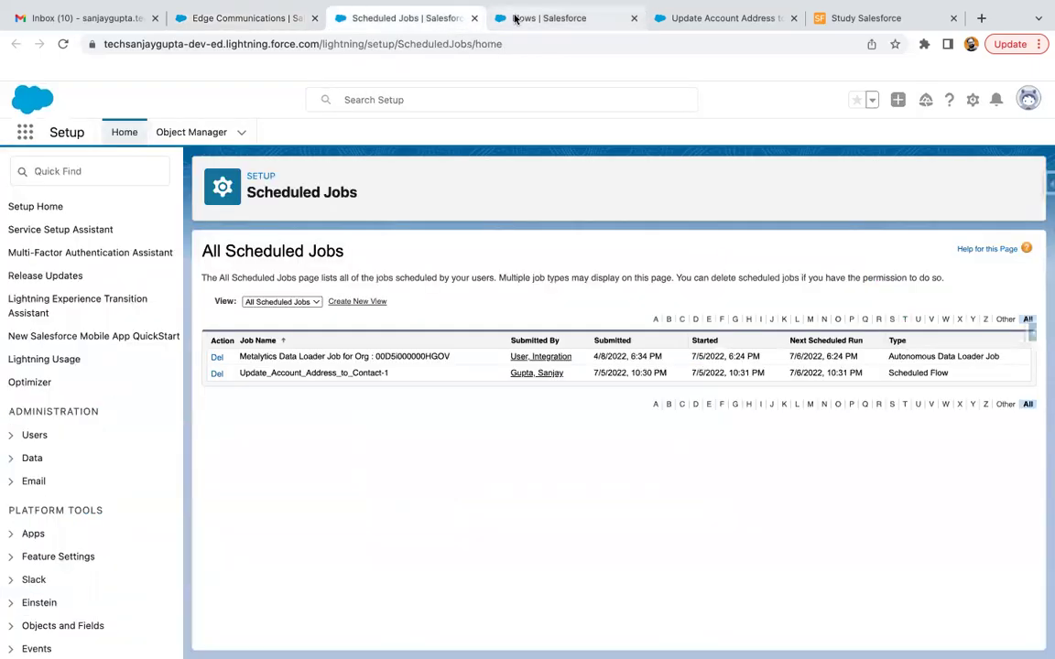
click(279, 20)
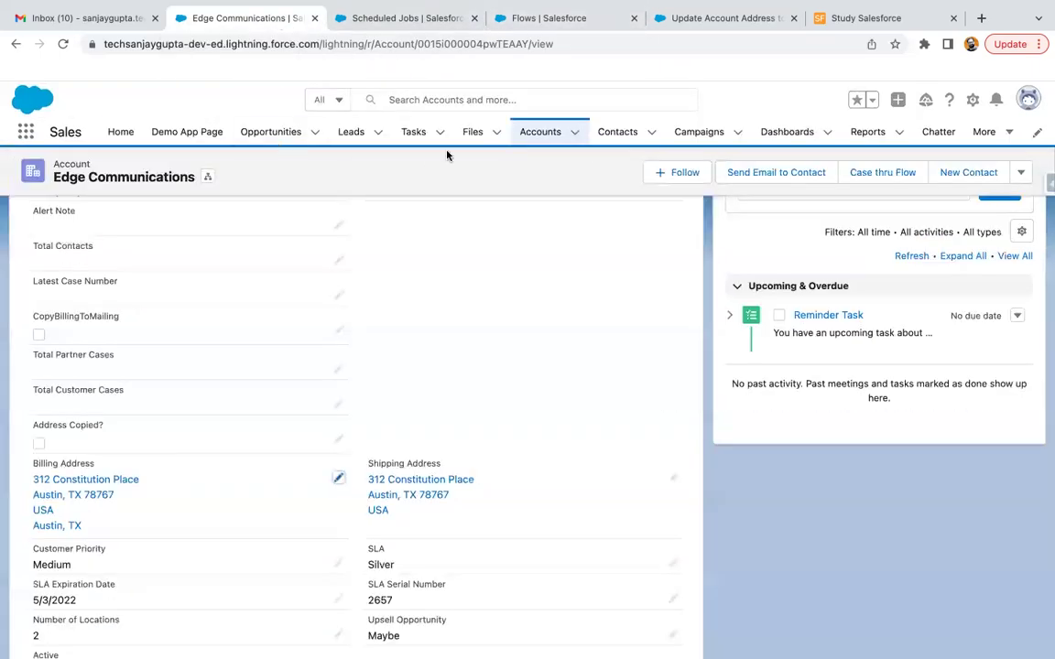
click(545, 136)
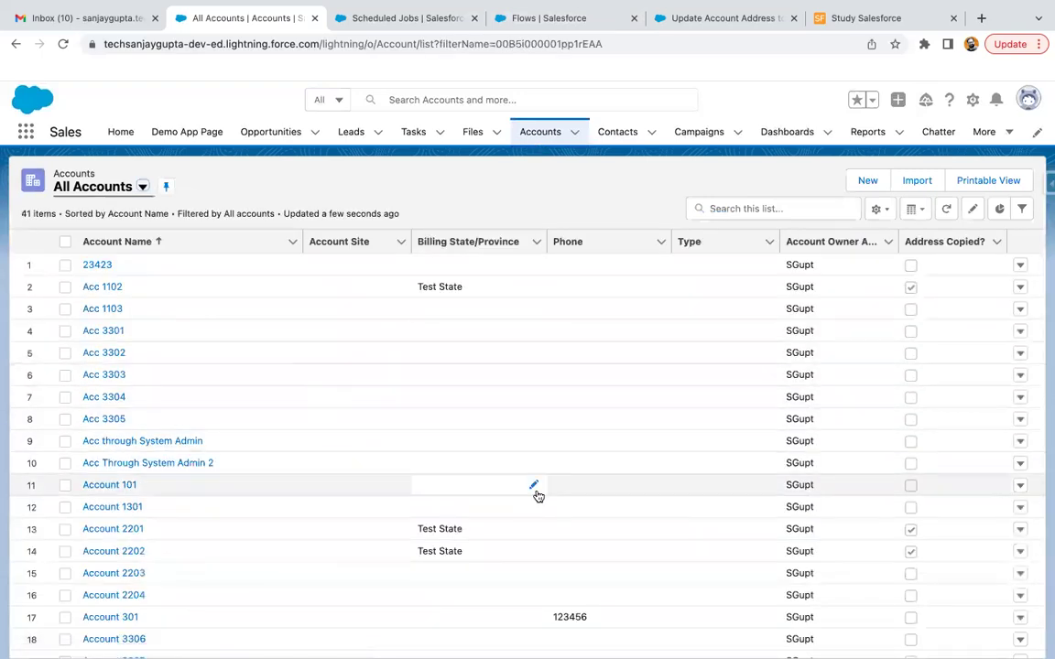
scroll(536, 493, down, 3)
scroll(538, 497, down, 10)
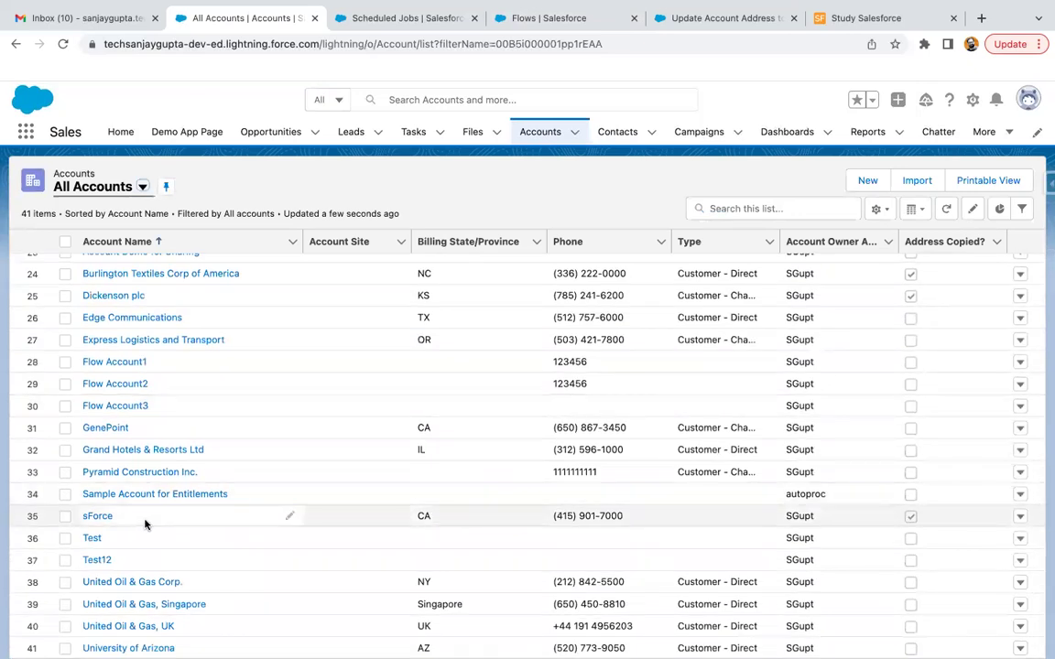
click(97, 516)
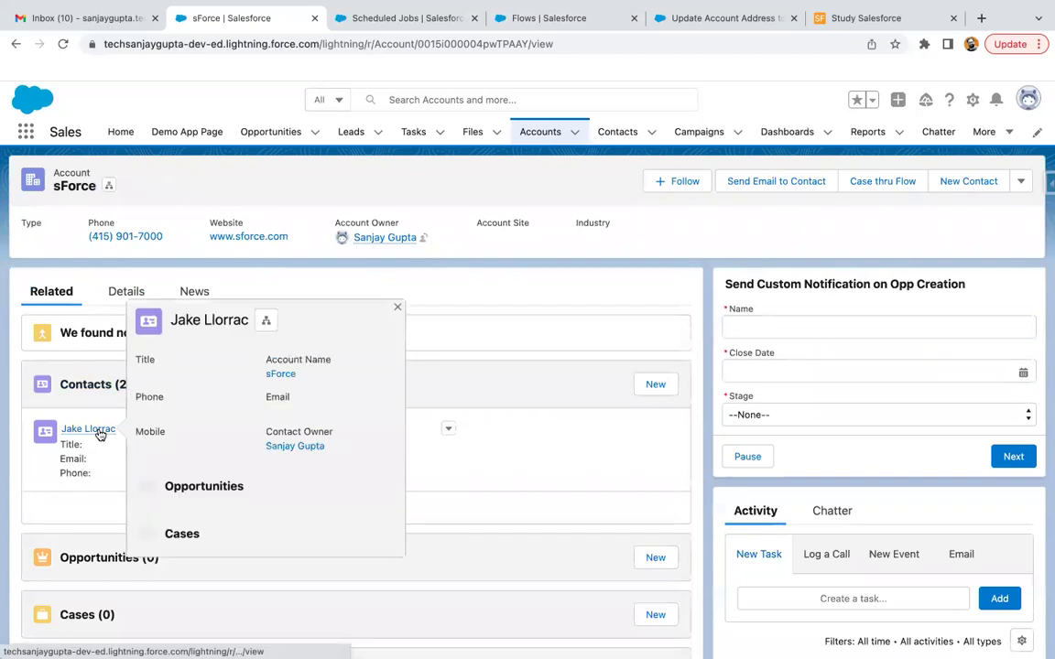
Open the first contact of the sForce account and check the mailing address and last-modified time in its details.
click(101, 434)
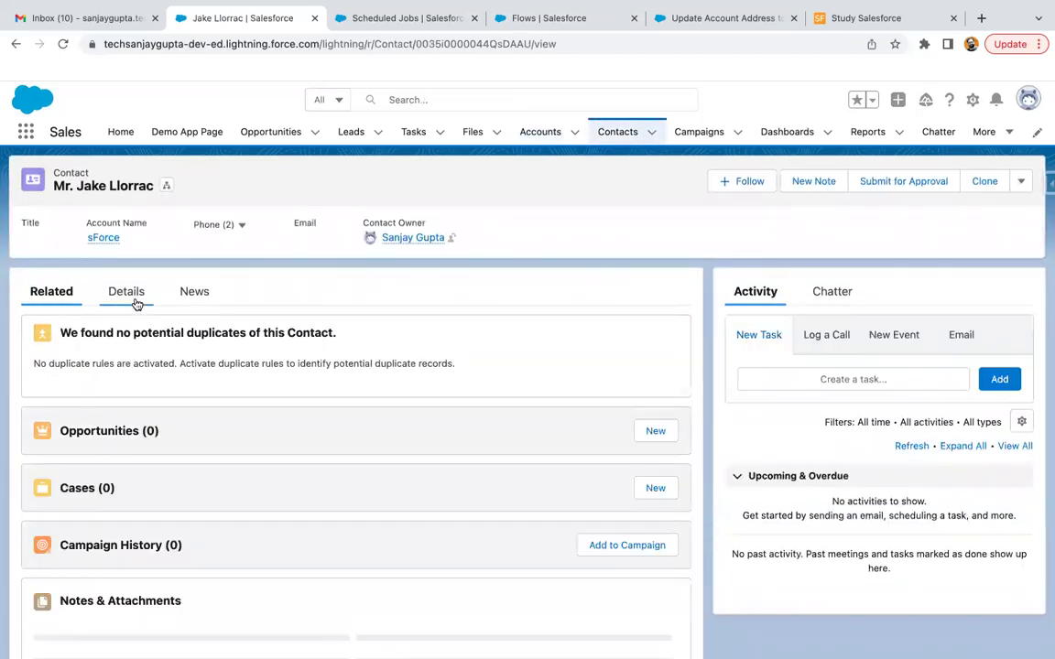
click(128, 293)
scroll(197, 422, down, 2)
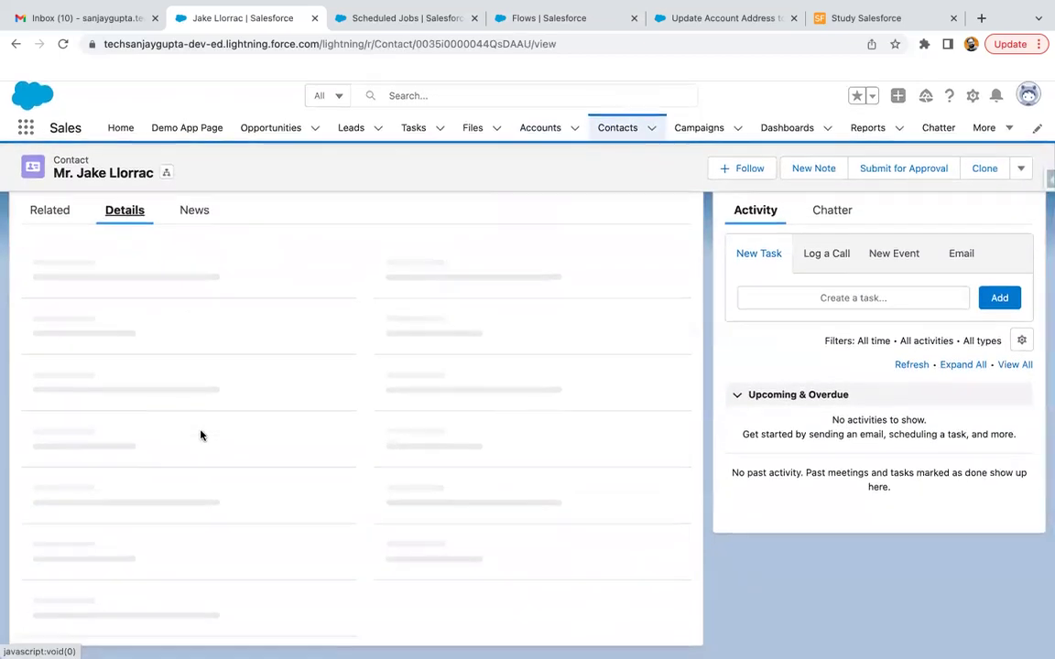
scroll(197, 477, down, 1)
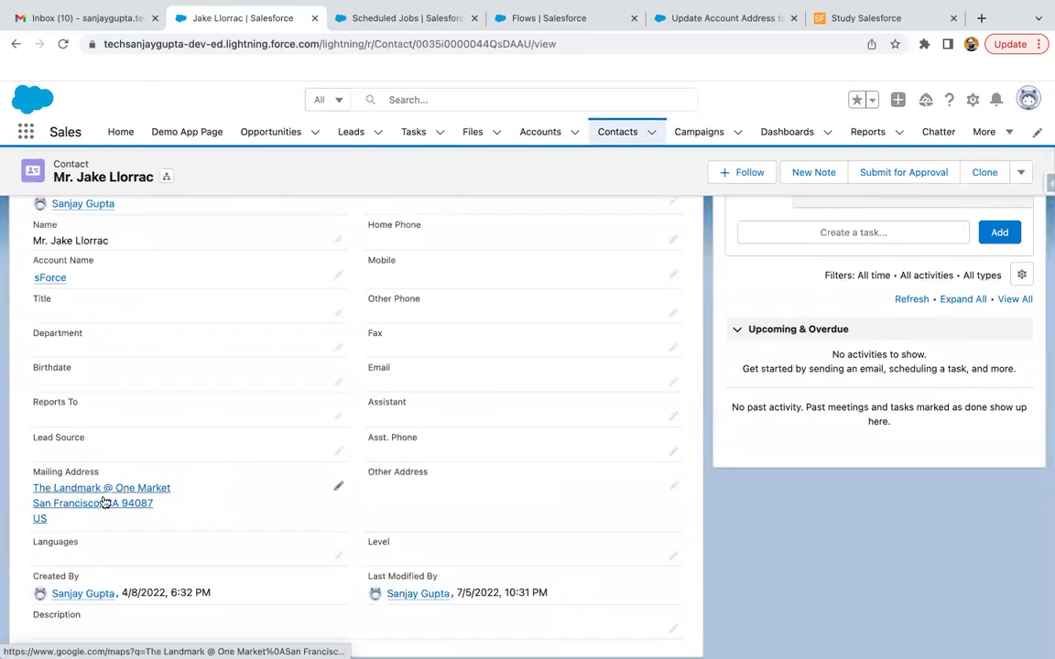
scroll(87, 498, down, 1)
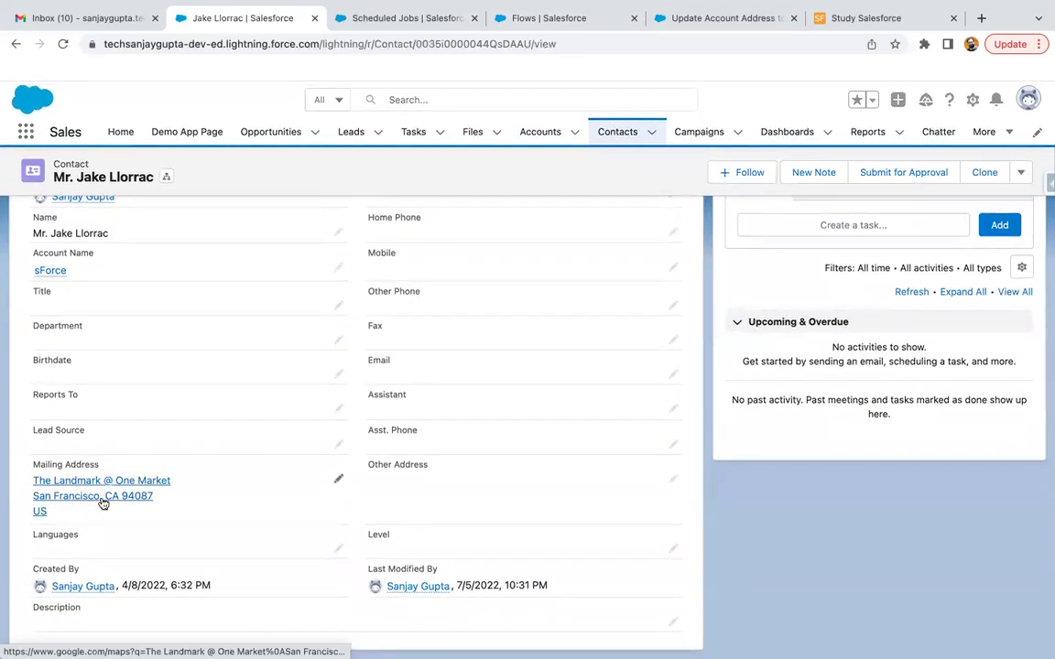
scroll(144, 509, up, 1)
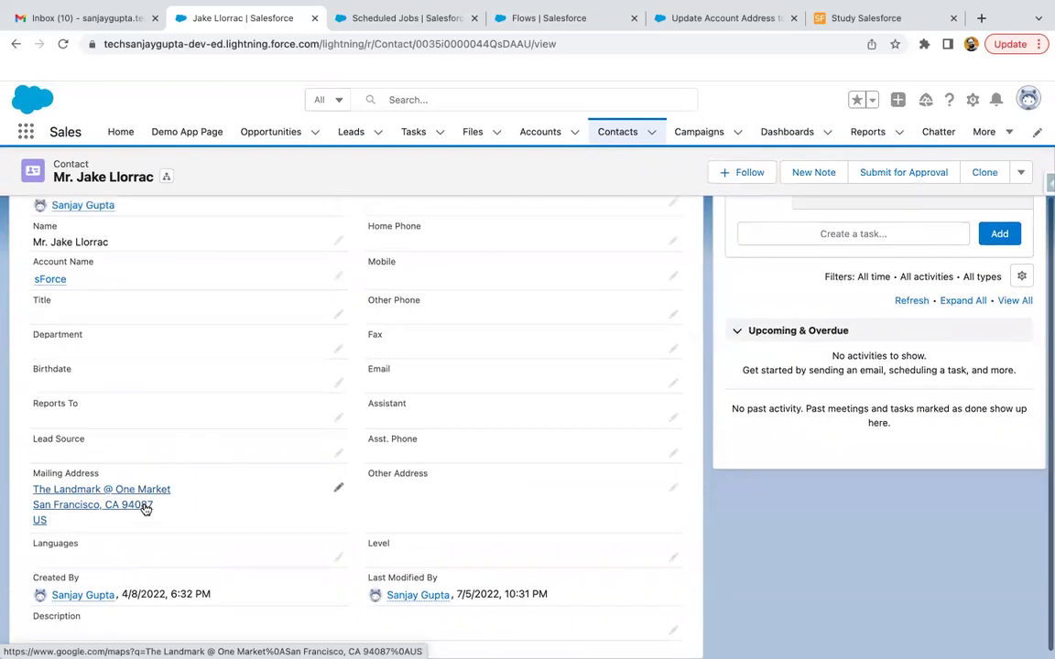
scroll(145, 509, up, 2)
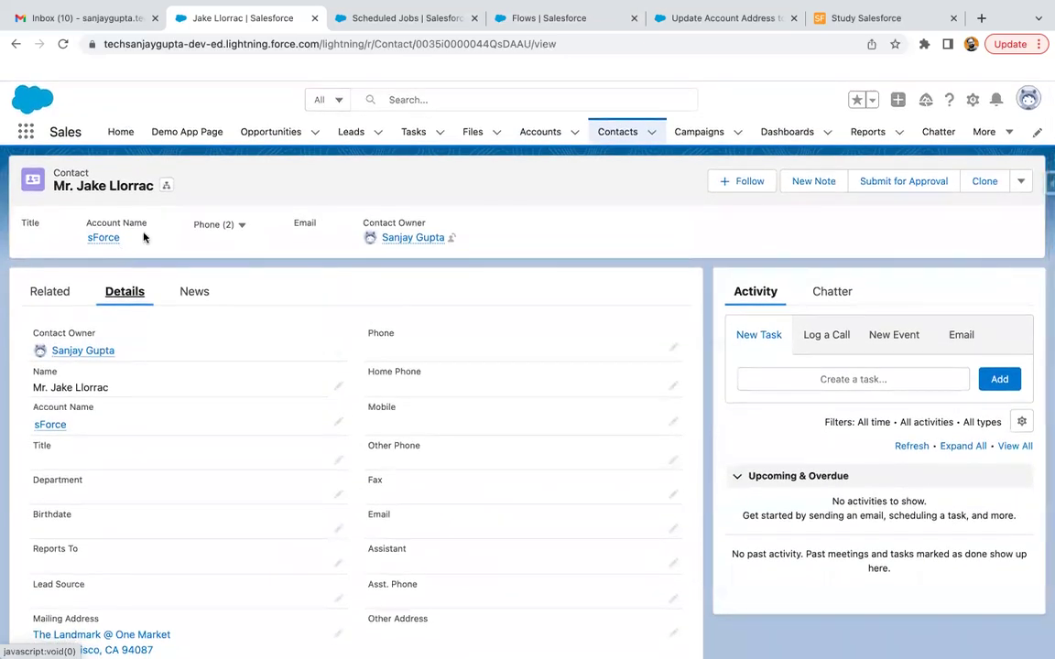
Check the Address Copied? checkbox and billing address in the sForce account's details, and glance at the Update Account Address to Contact flow.
click(105, 238)
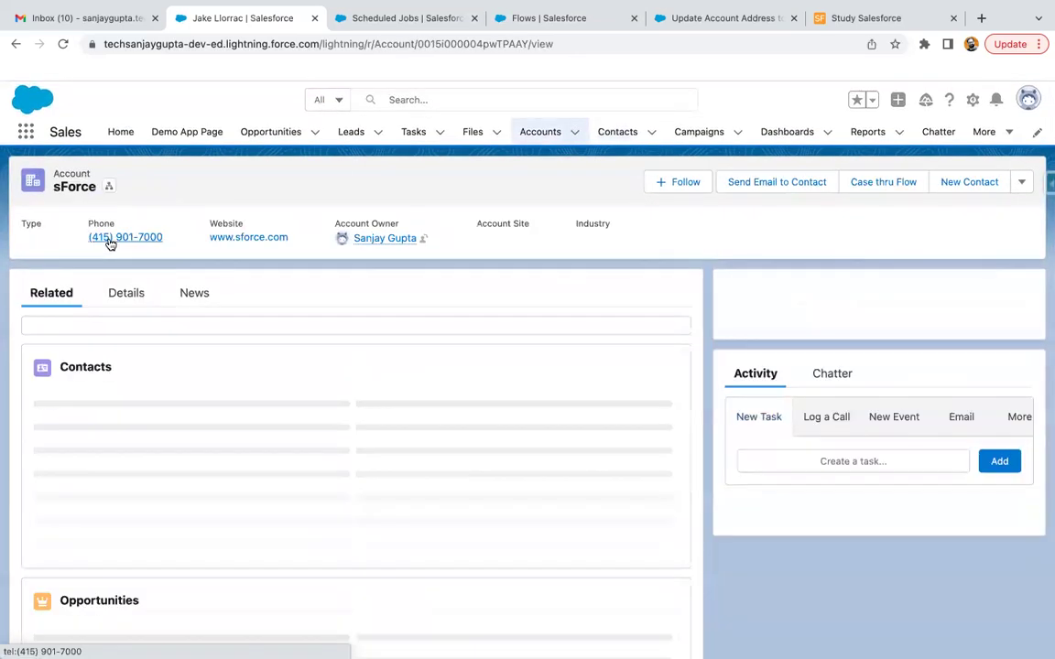
click(130, 300)
scroll(186, 384, down, 6)
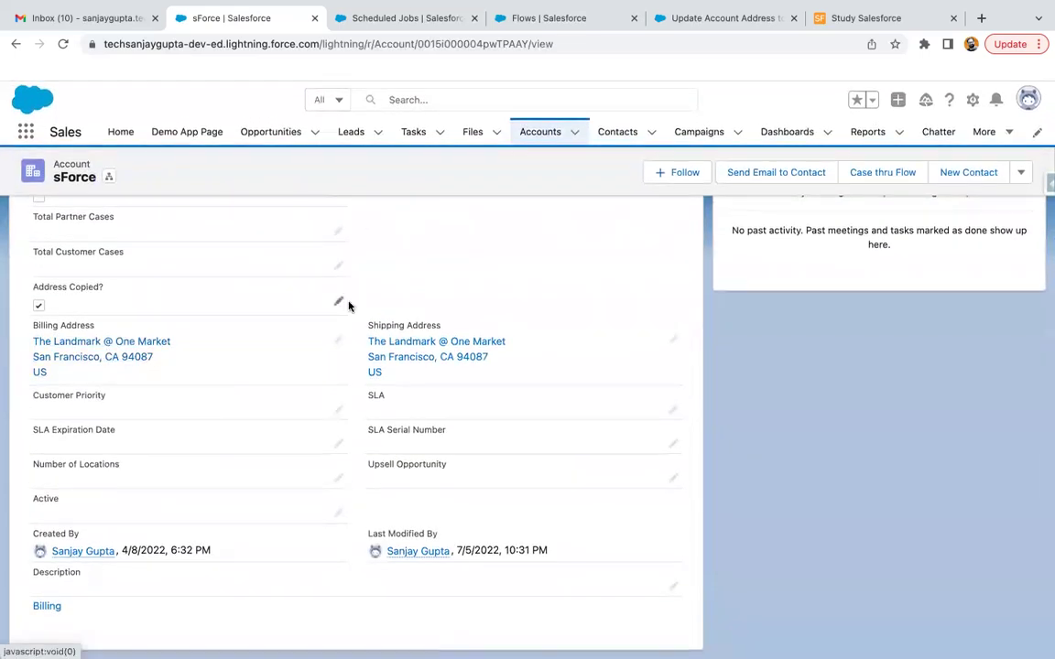
click(681, 27)
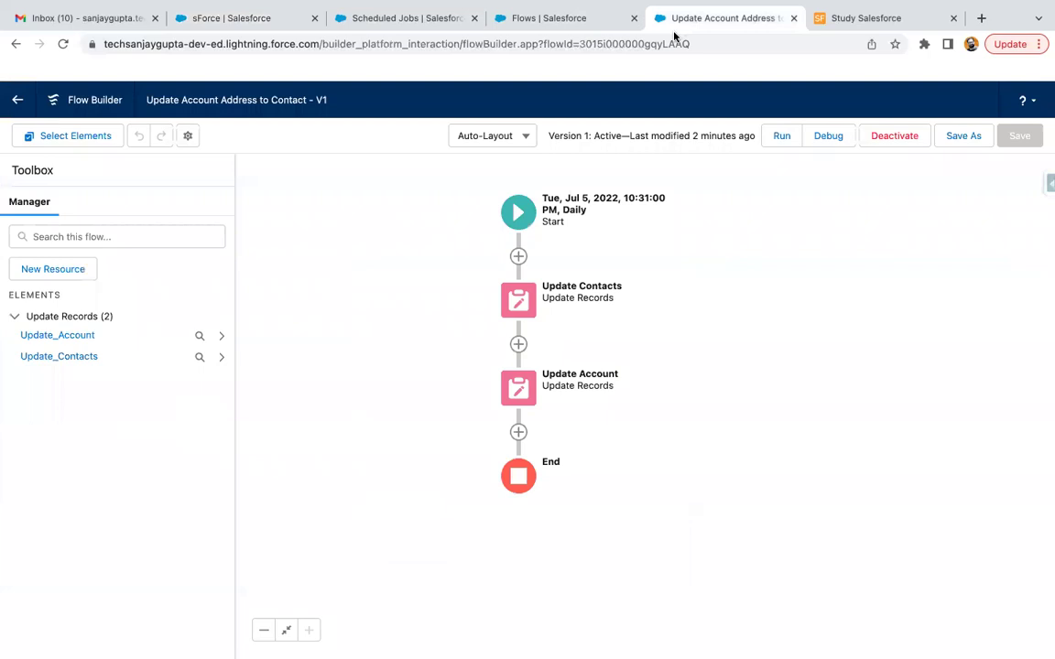
click(262, 18)
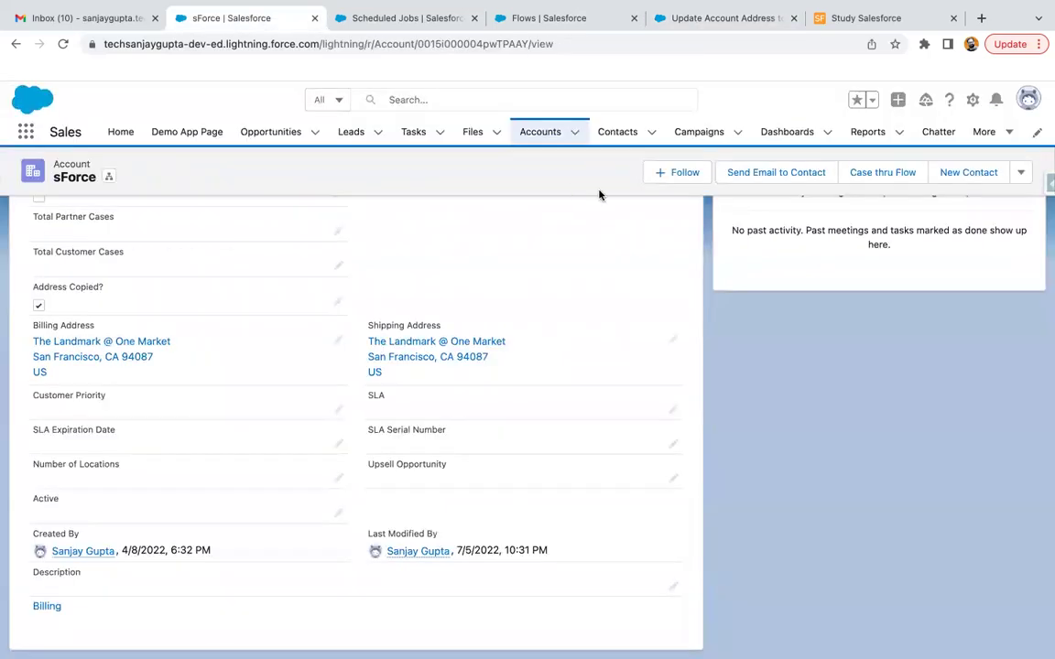
Review the Address Copied? column through the end of the All Accounts list and return to the Update Account Address to Contact flow.
click(542, 135)
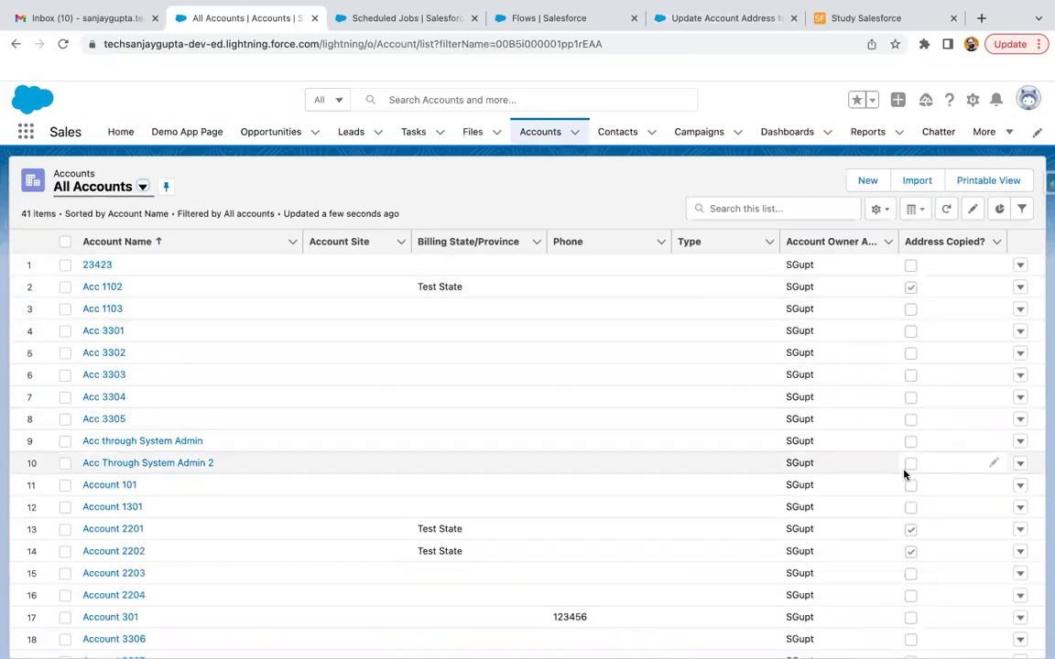
scroll(904, 472, down, 1)
scroll(904, 473, down, 3)
scroll(886, 494, down, 6)
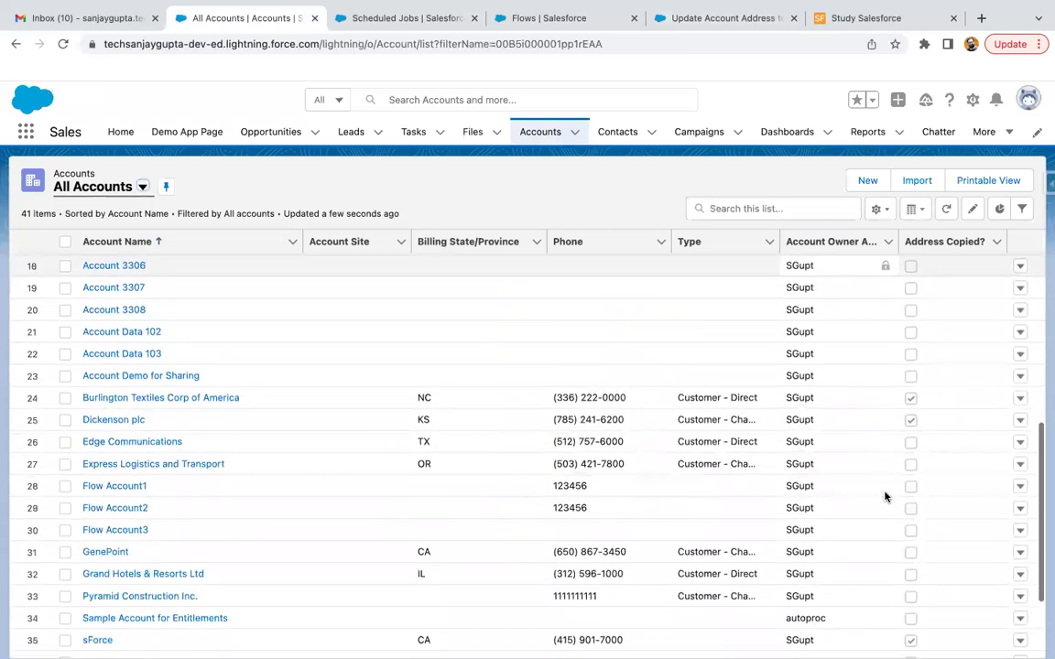
scroll(589, 473, down, 2)
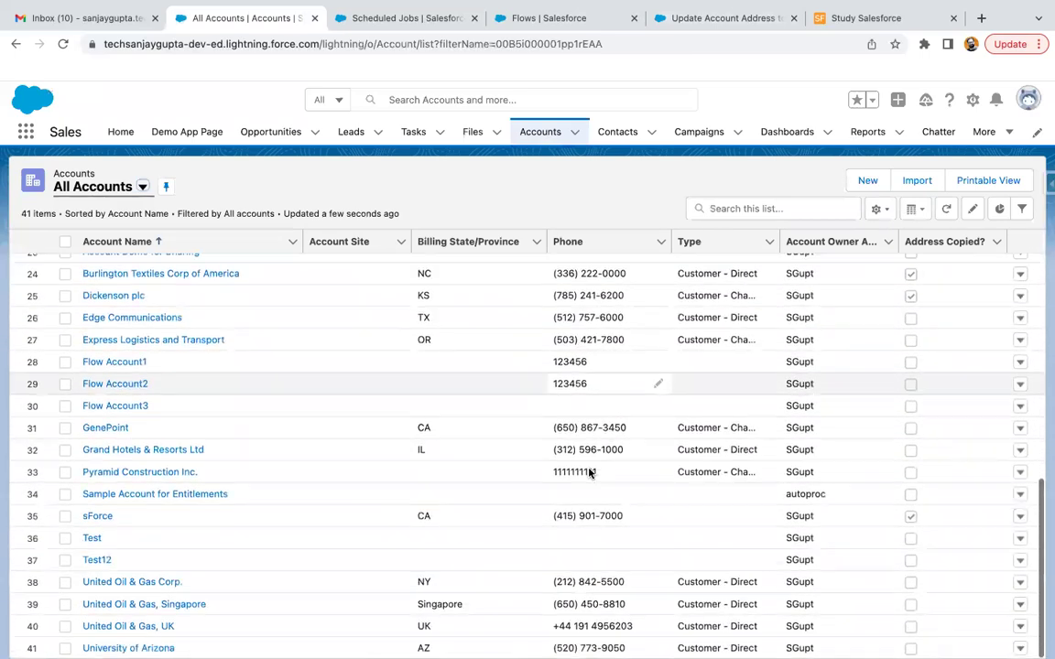
click(696, 18)
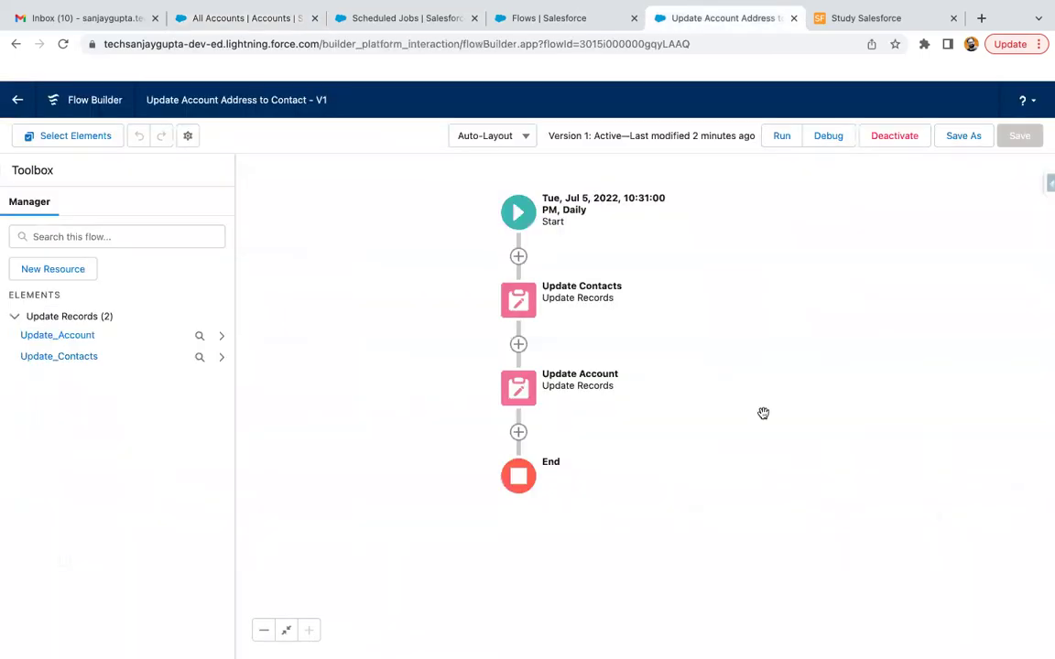